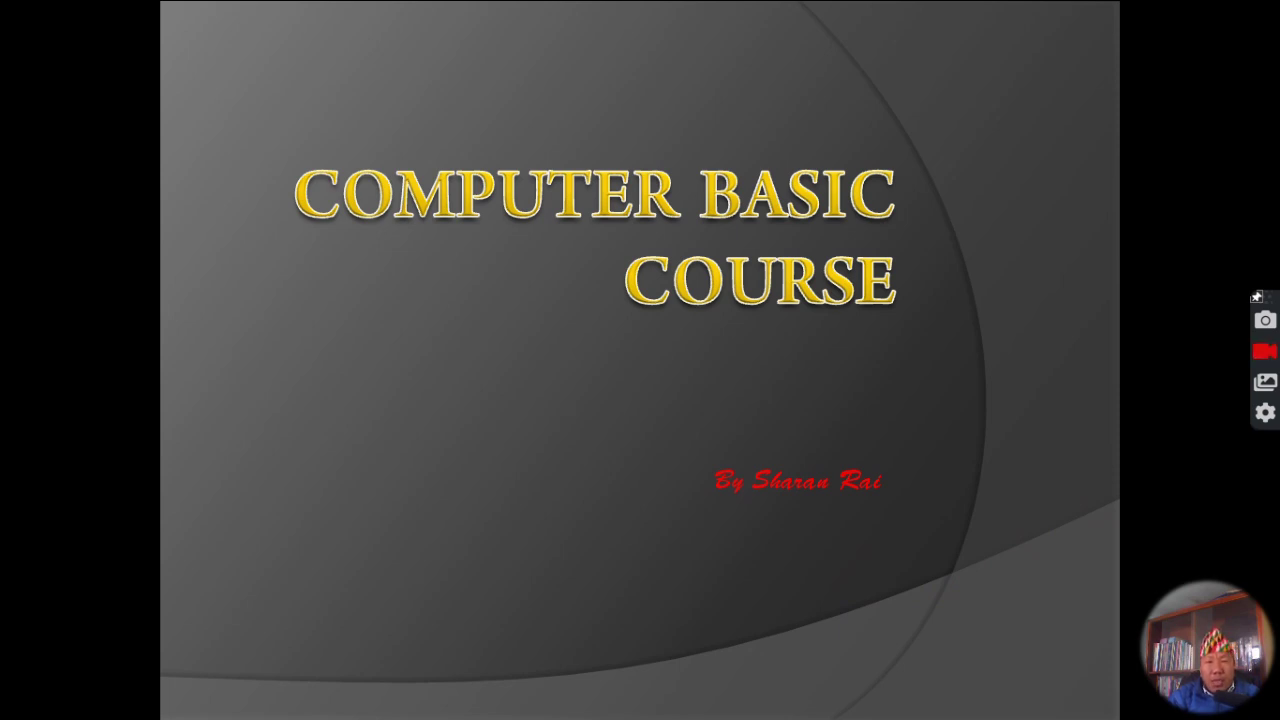
# Build the agenda points on new files, saving, printing and page setup, then advance to 'Microsoft Office भनेको के हो?'
pyautogui.press('Right')
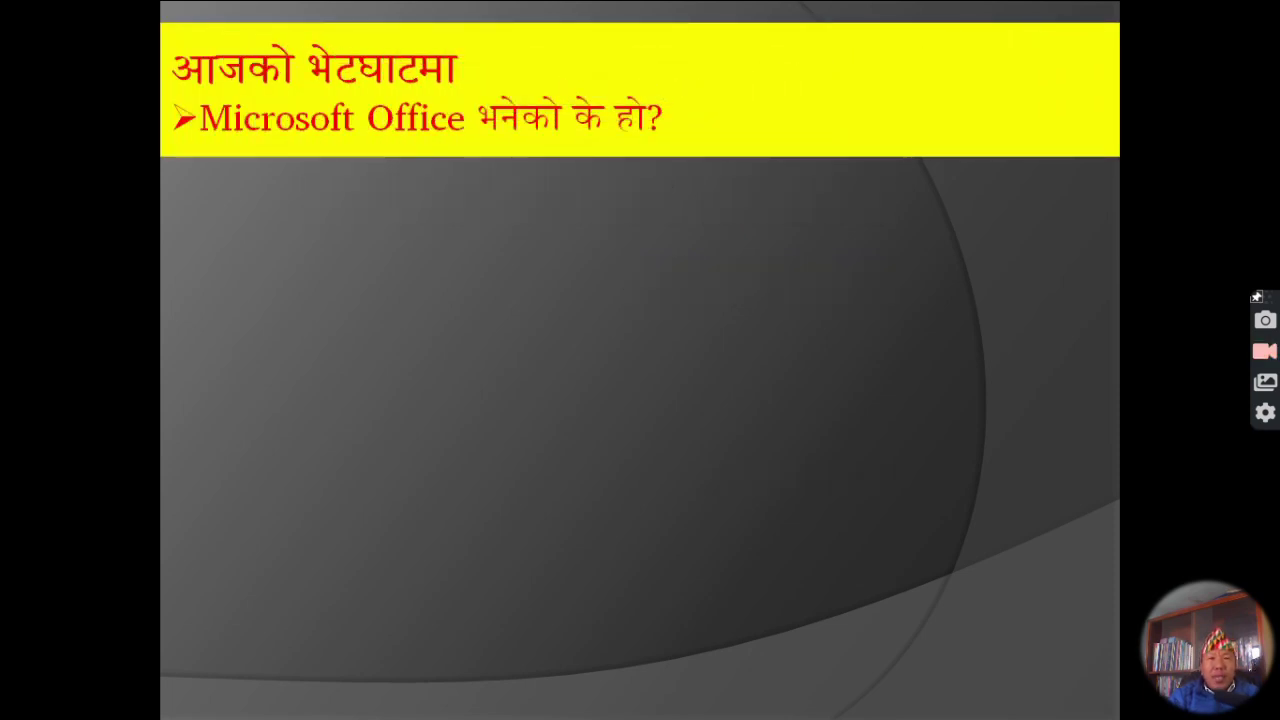
pyautogui.press('Right')
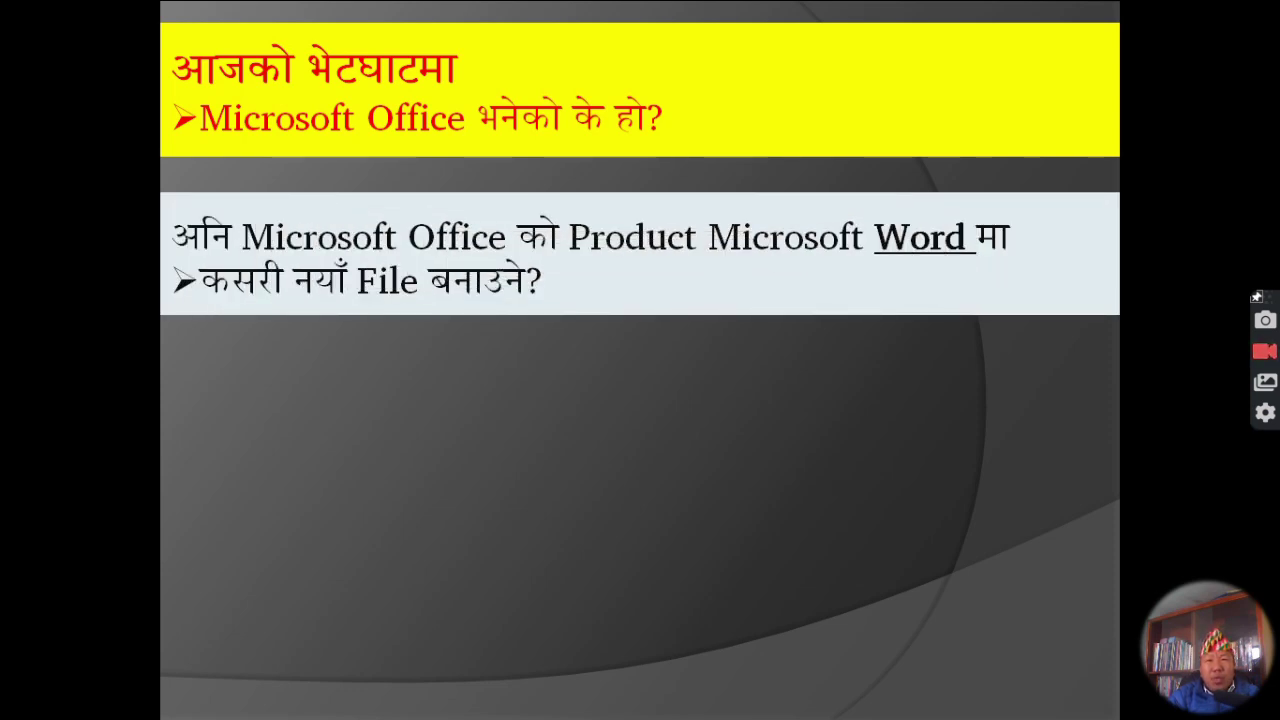
pyautogui.press('Right')
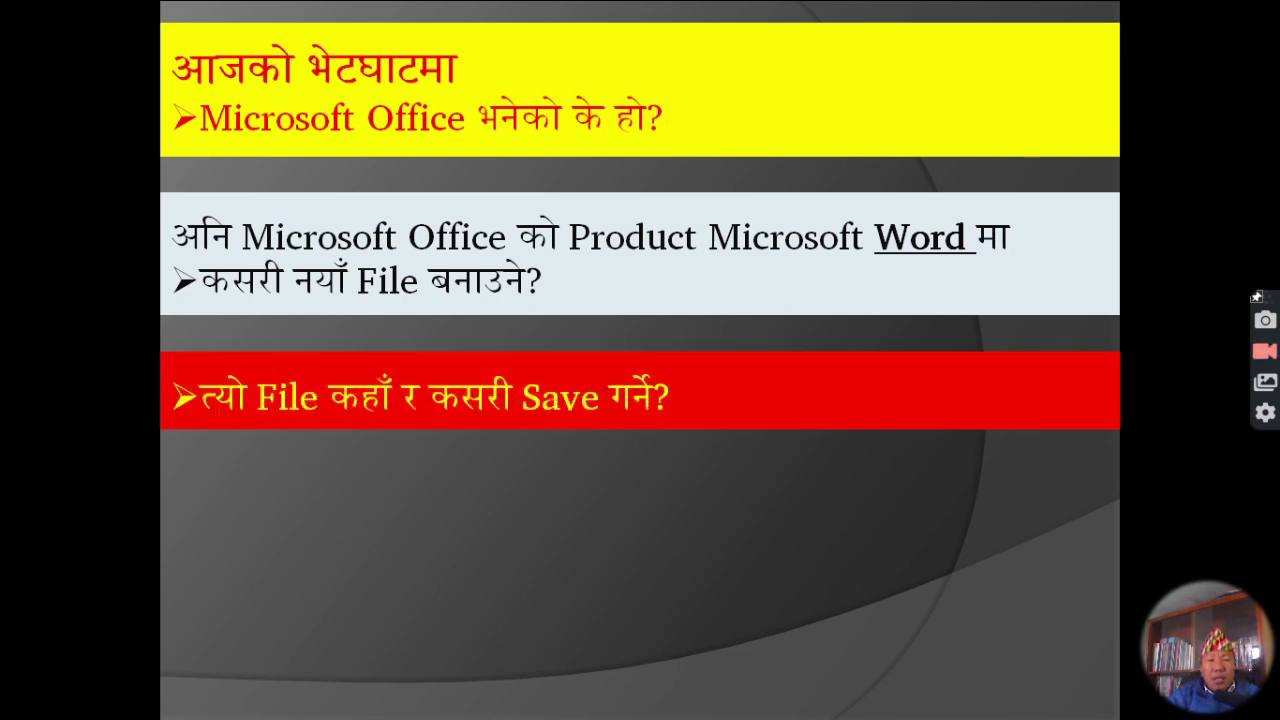
pyautogui.press('Right')
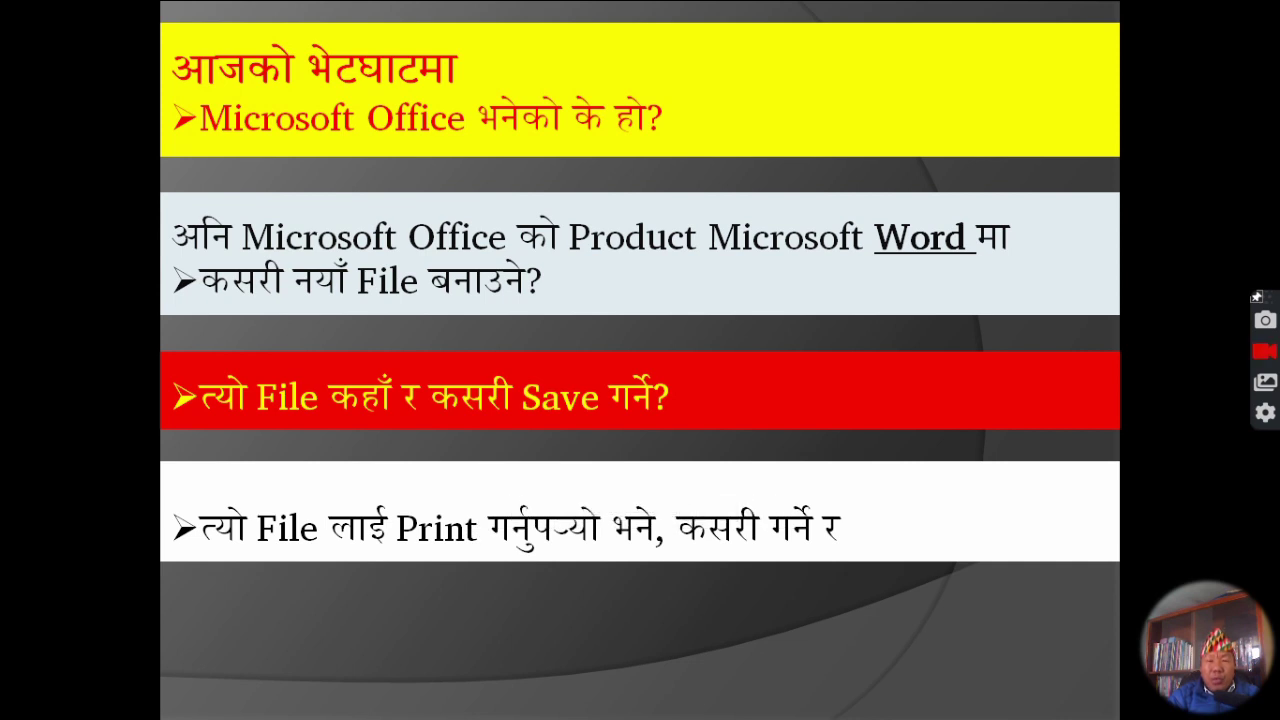
pyautogui.press('Right')
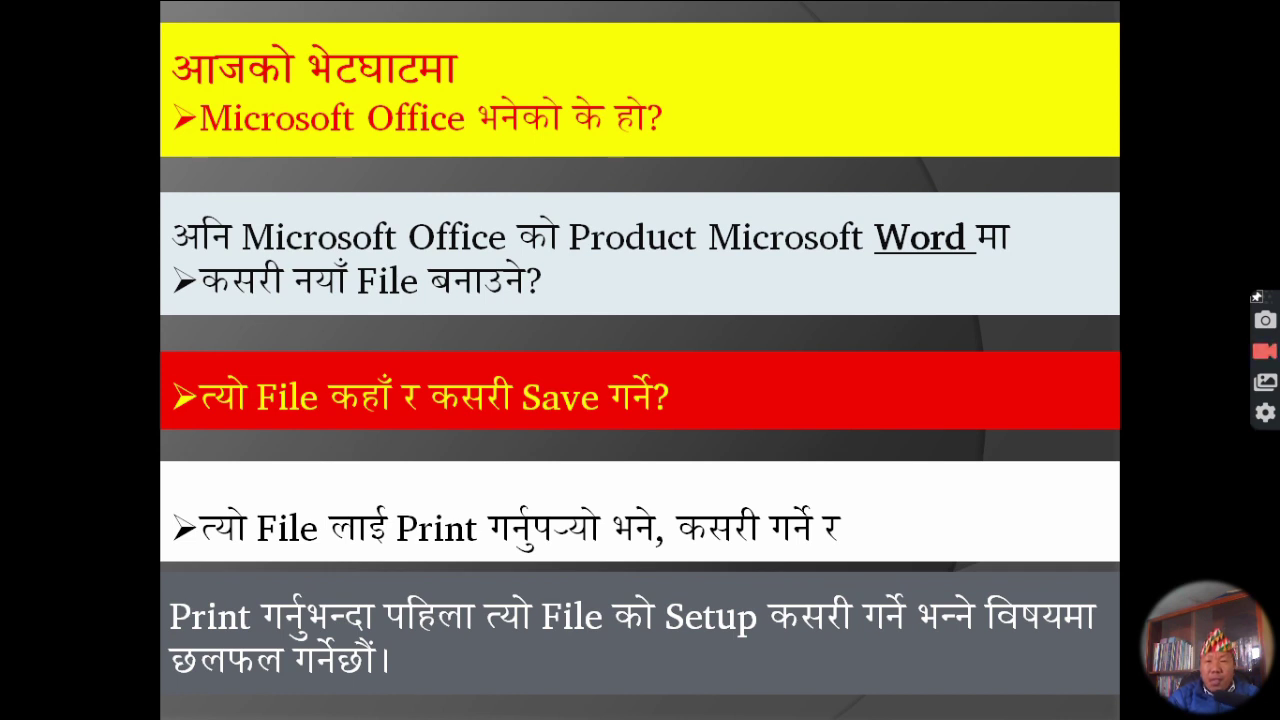
pyautogui.press('Right')
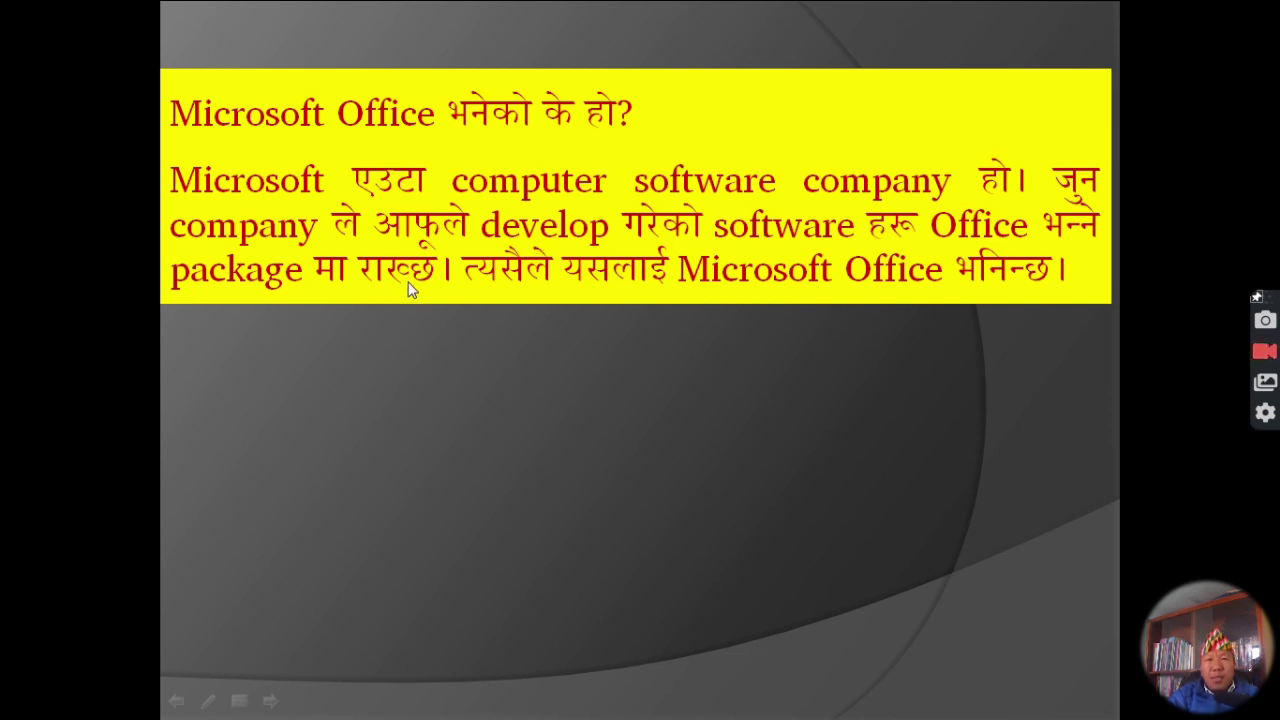
# Reveal the Office program list, then advance to the August 1, 1988 announcement slide and its next point
pyautogui.press('Right')
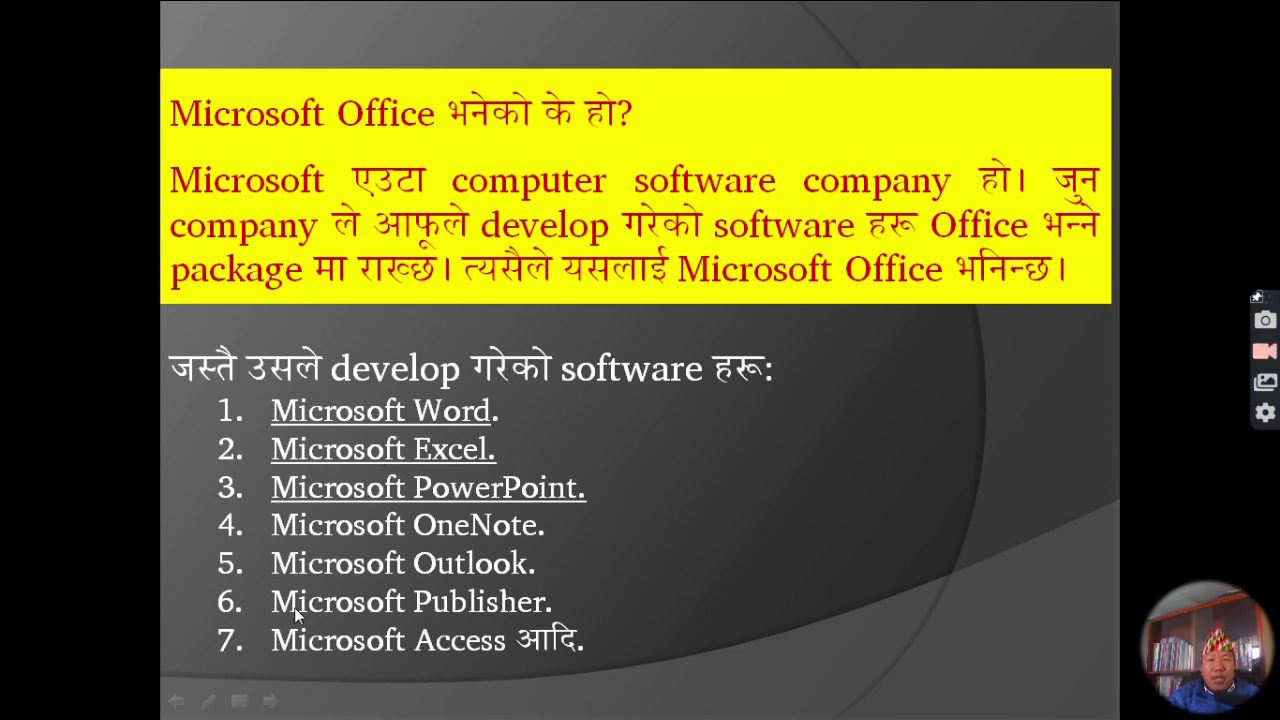
pyautogui.click(594, 553)
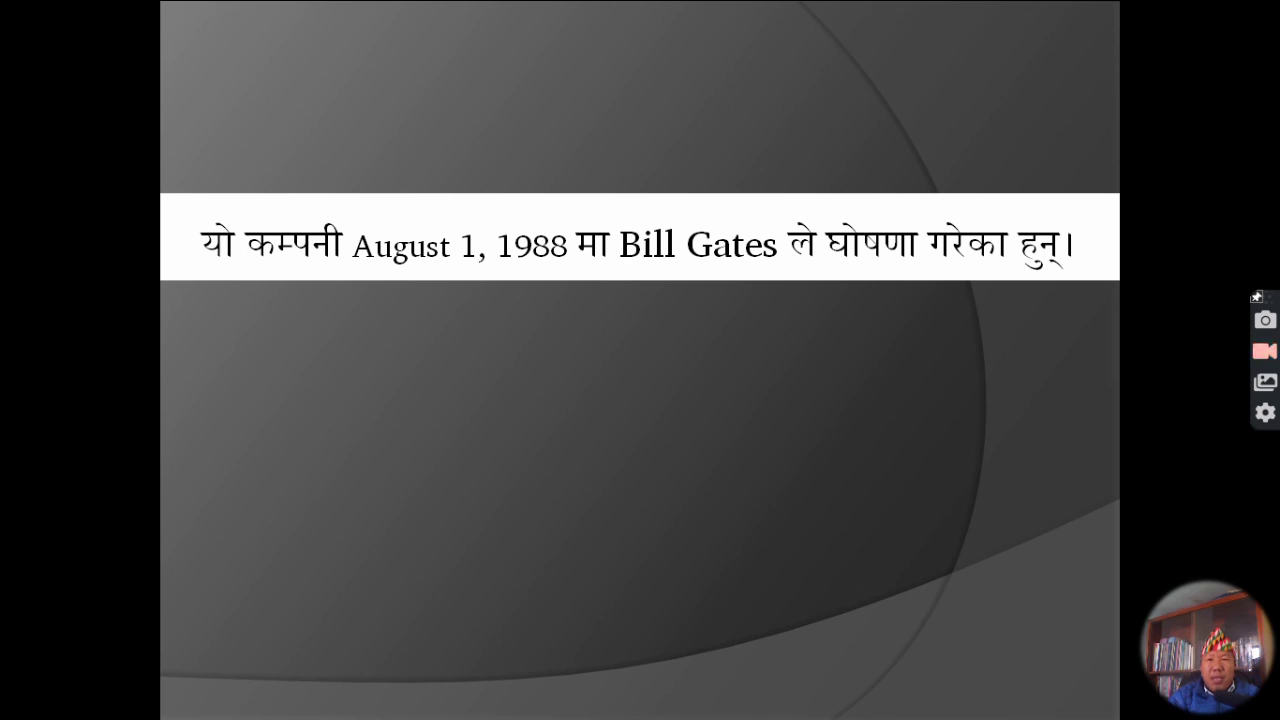
pyautogui.press('Right')
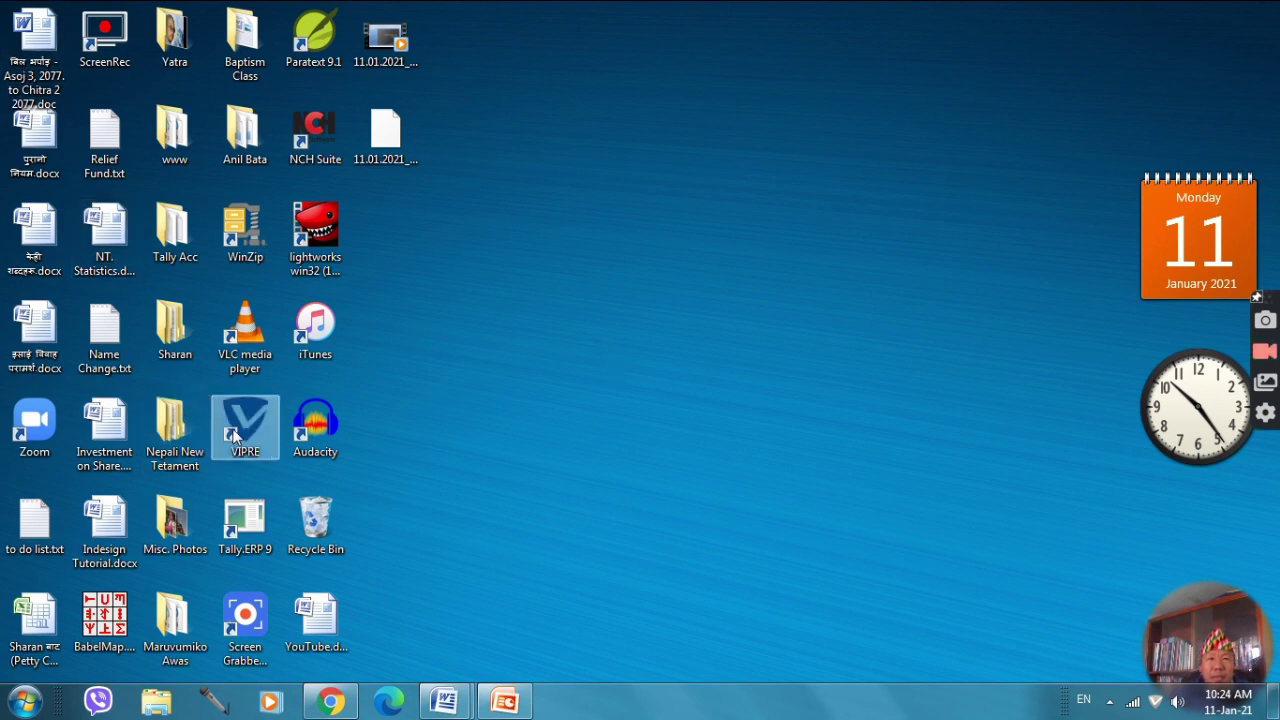
# Search the Start menu programs for 'winword'
pyautogui.click(25, 703)
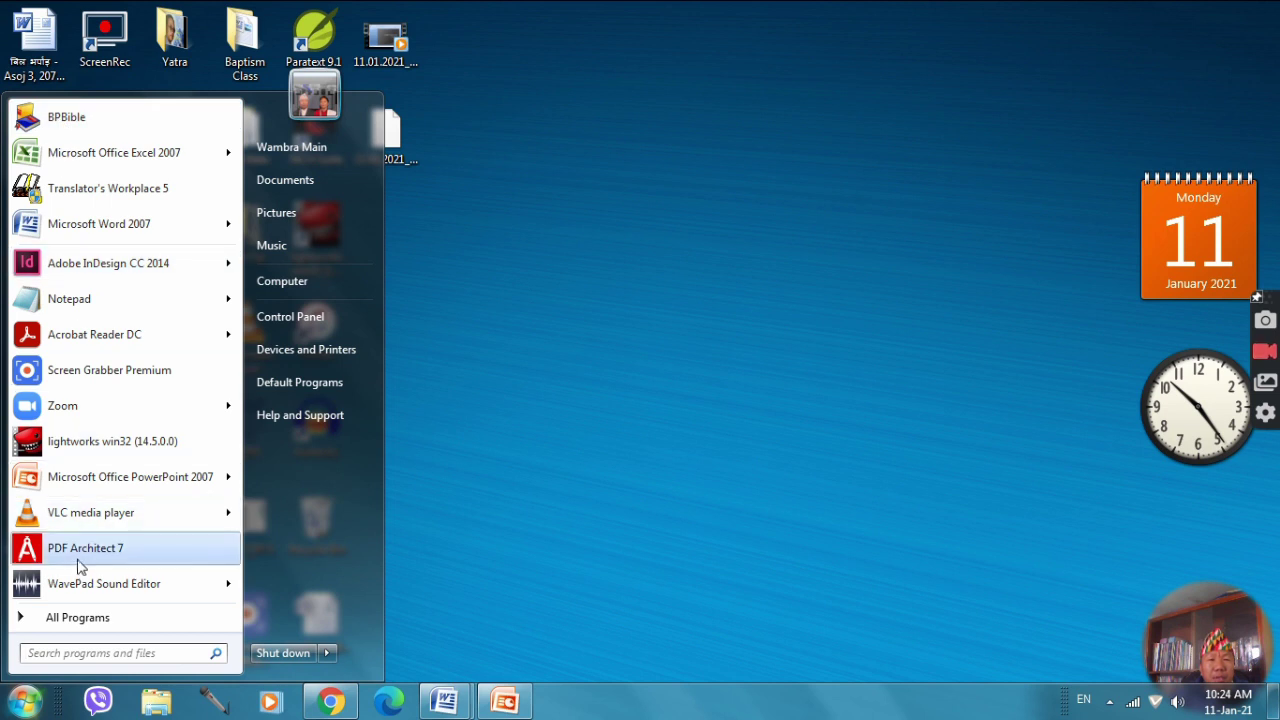
pyautogui.click(544, 394)
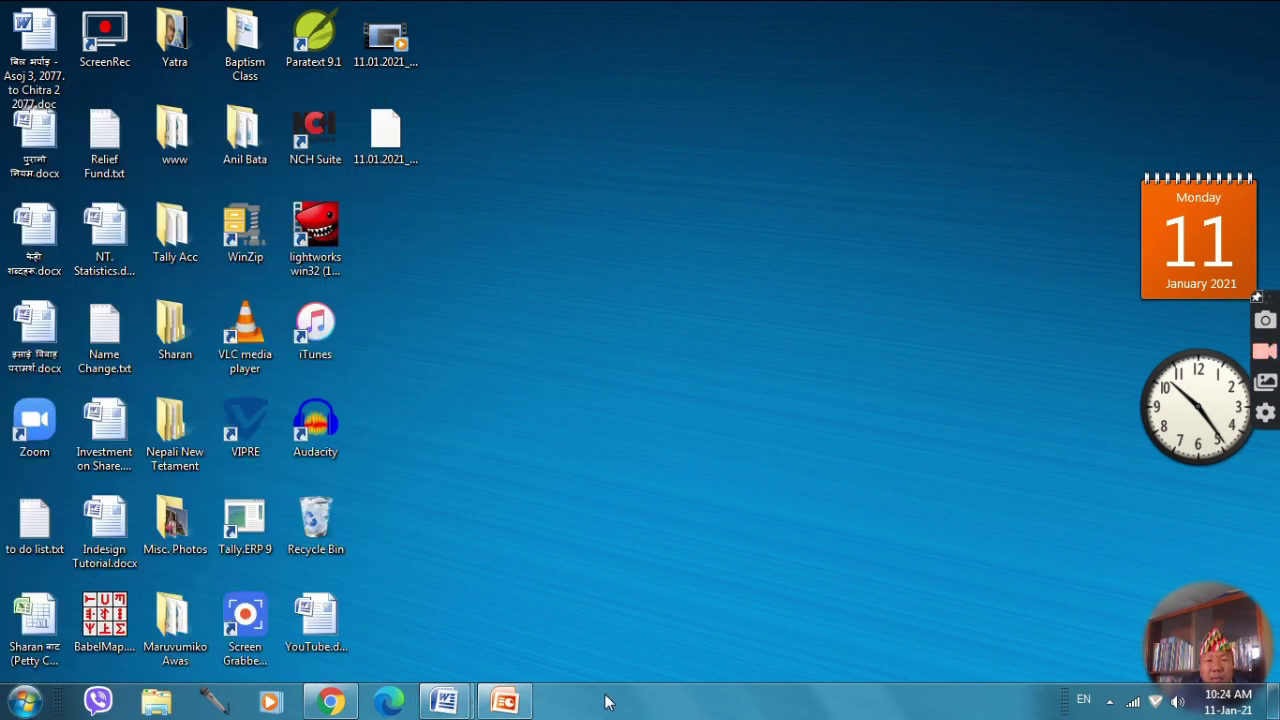
pyautogui.click(25, 703)
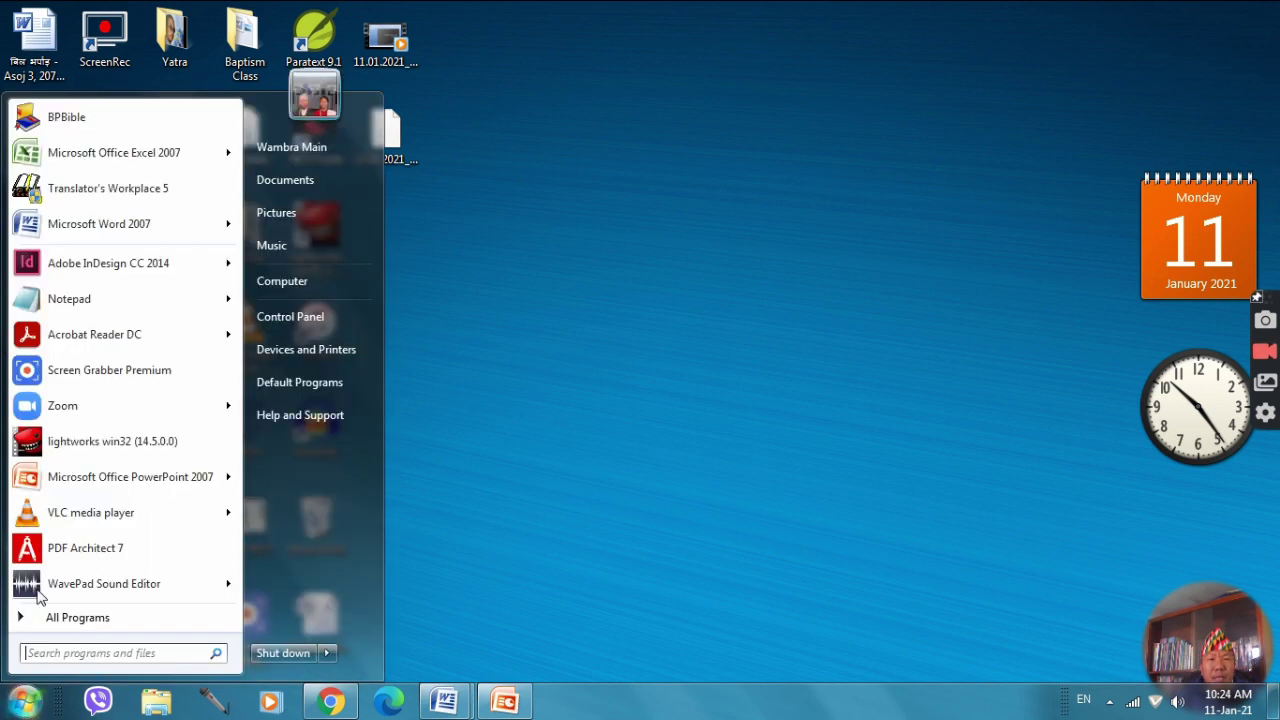
pyautogui.click(597, 196)
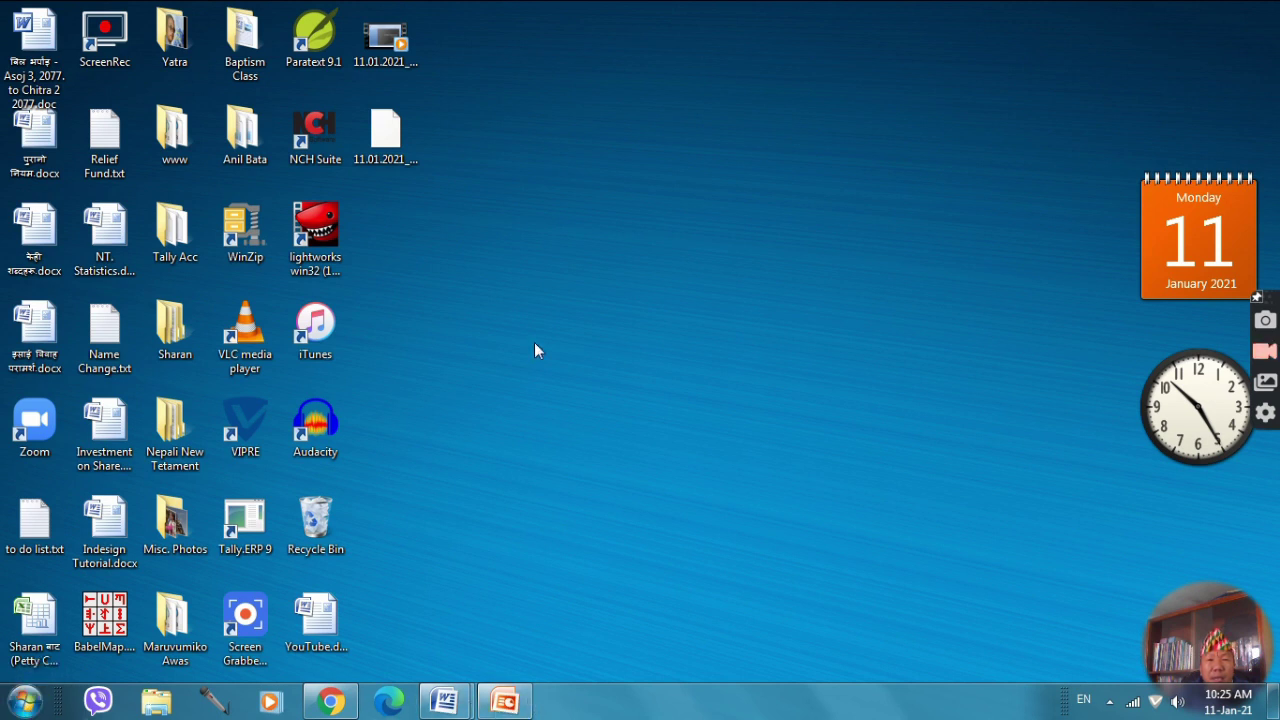
pyautogui.click(25, 708)
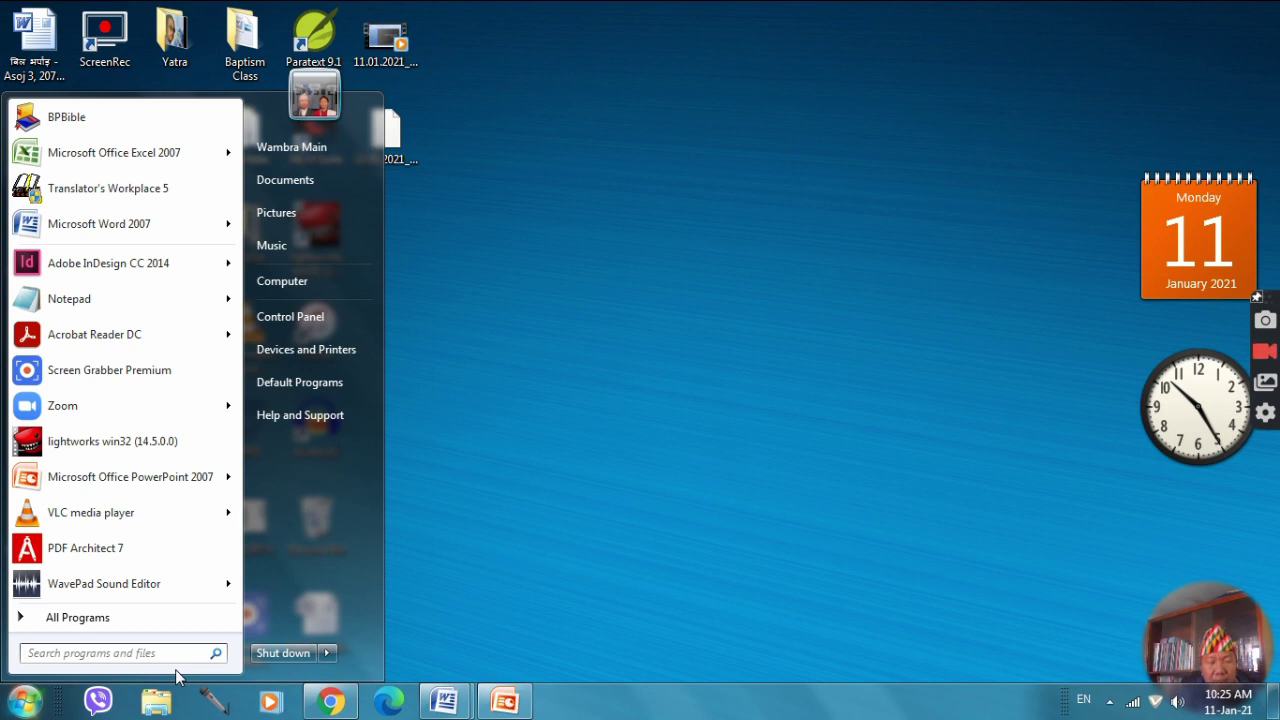
pyautogui.write('win')
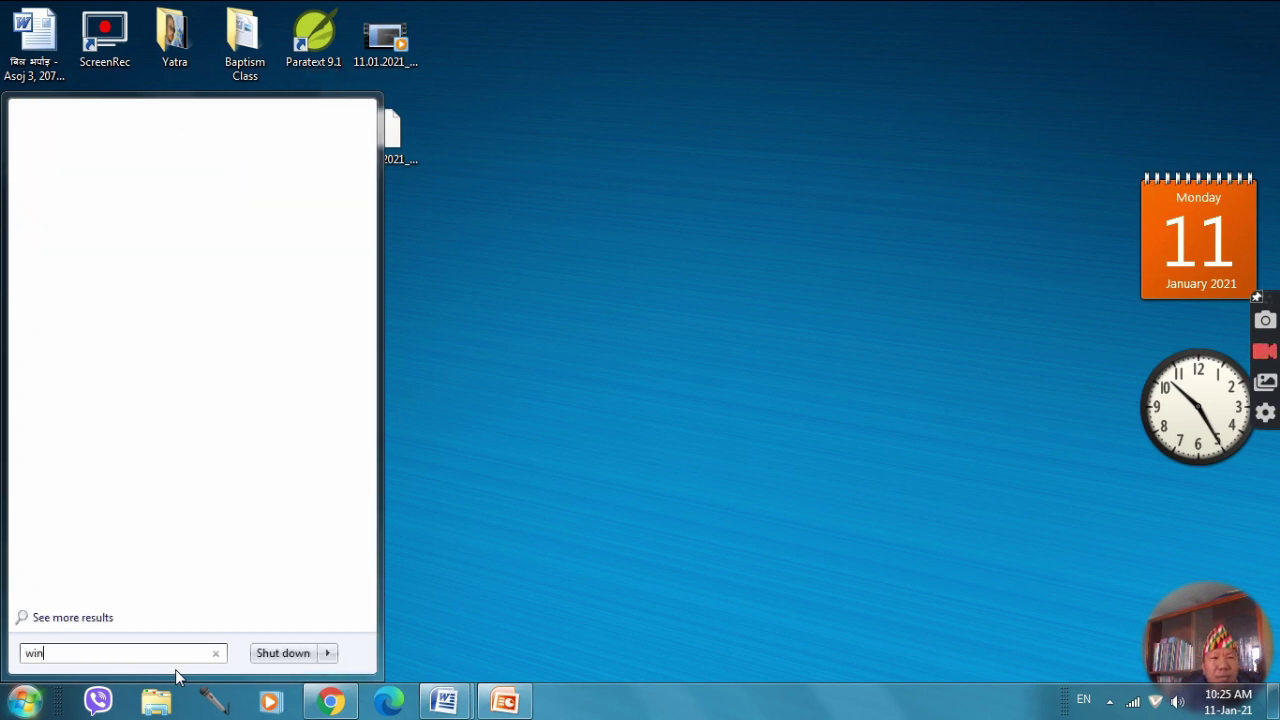
pyautogui.write('word')
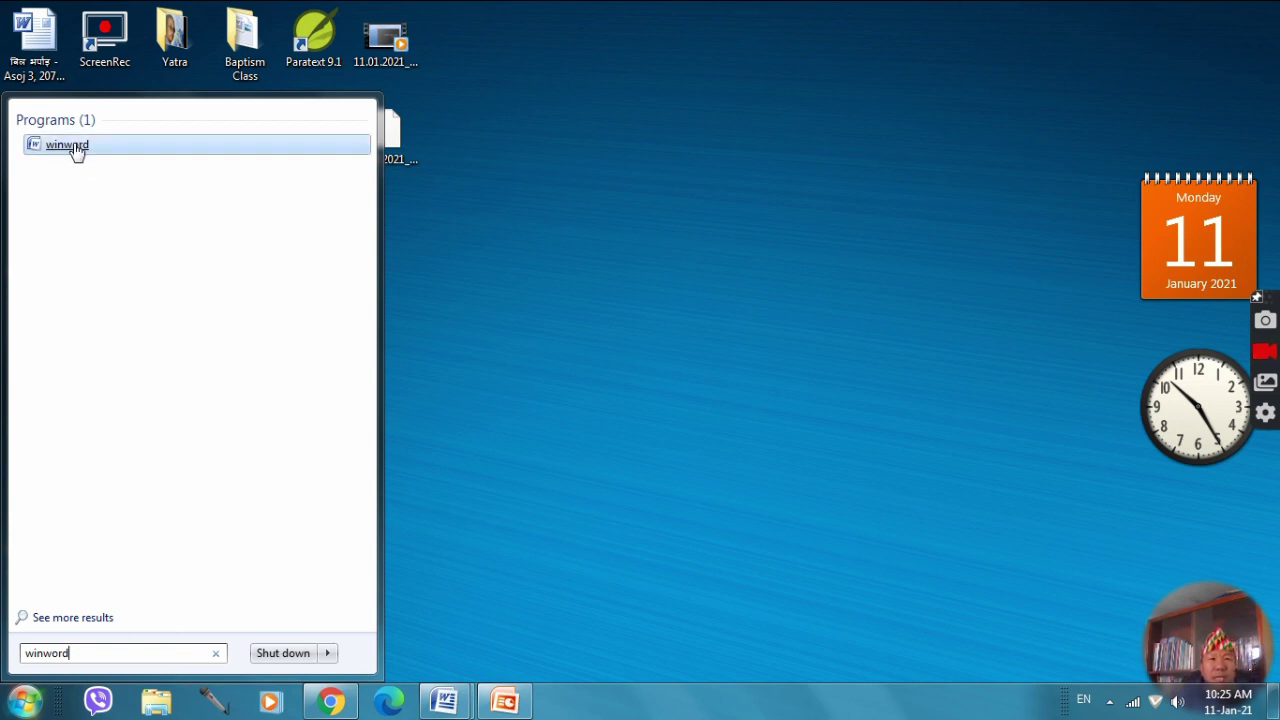
# Drag winword onto the desktop as a shortcut and rename it 'Microft Word 2007'
pyautogui.moveTo(77, 150)
pyautogui.mouseDown()
pyautogui.moveTo(333, 247)
pyautogui.moveTo(784, 314)
pyautogui.mouseUp()
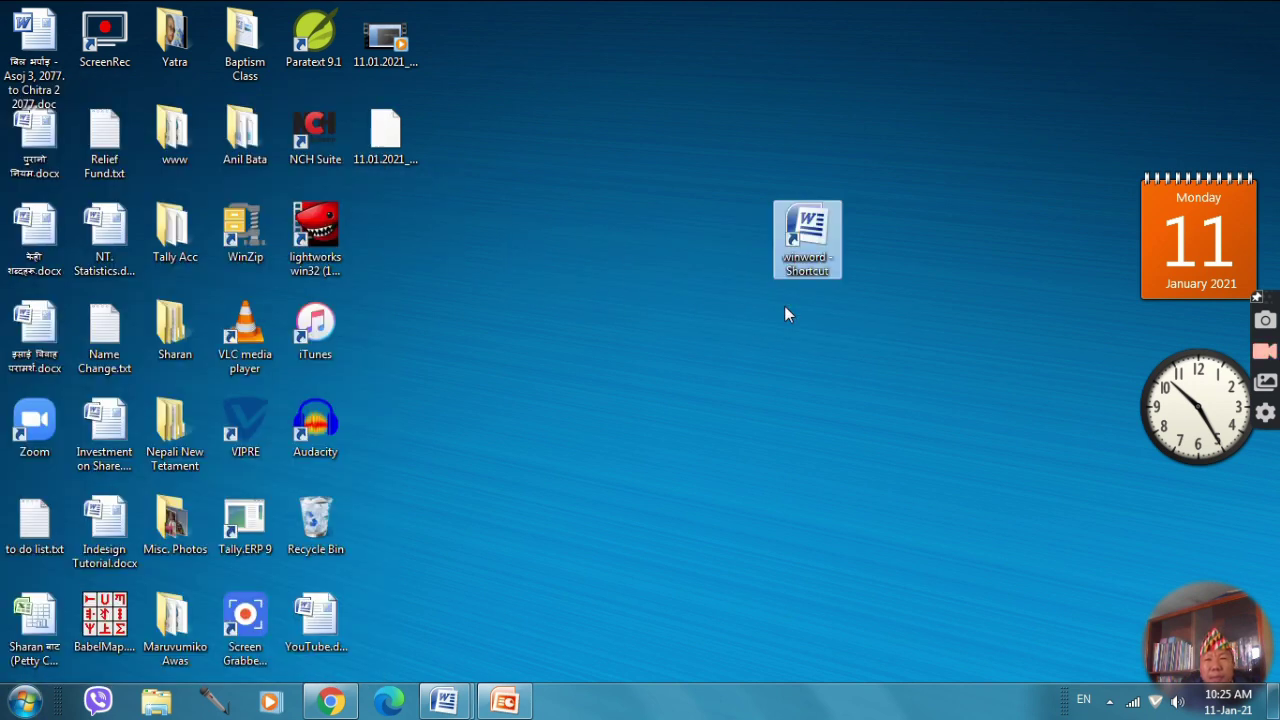
pyautogui.click(899, 368)
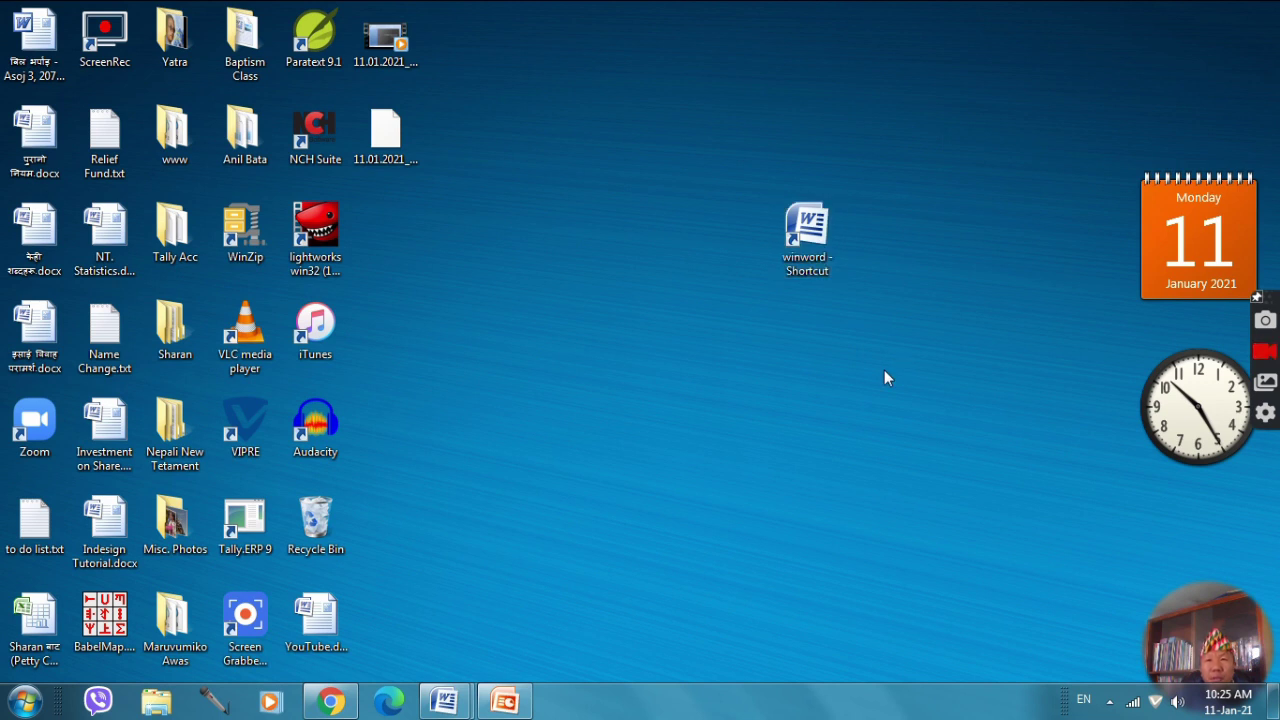
pyautogui.rightClick(811, 238)
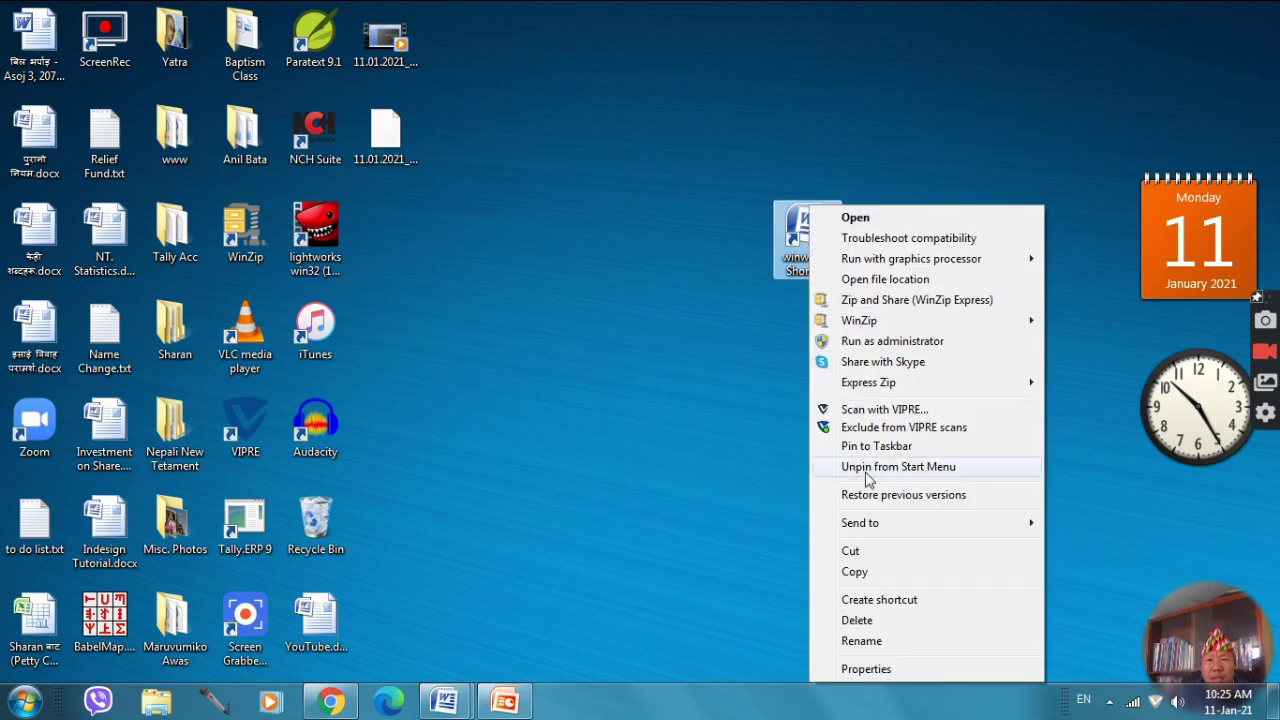
pyautogui.click(862, 641)
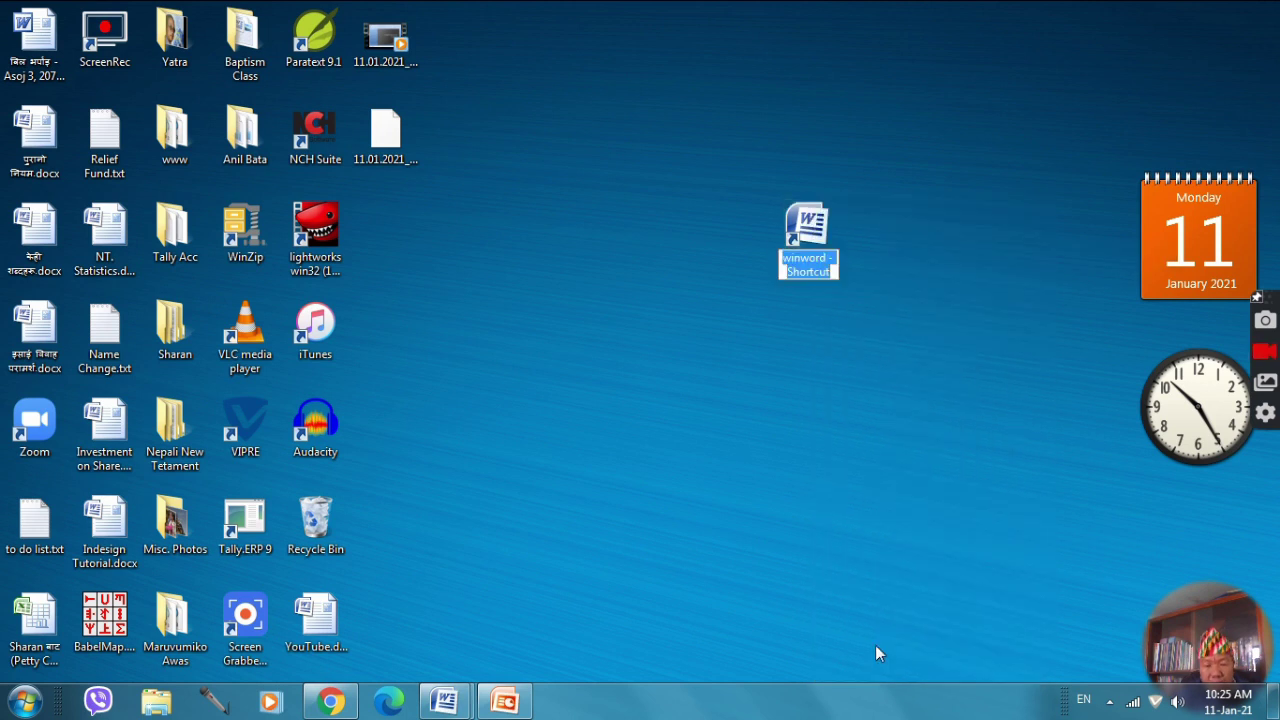
pyautogui.write('Mico')
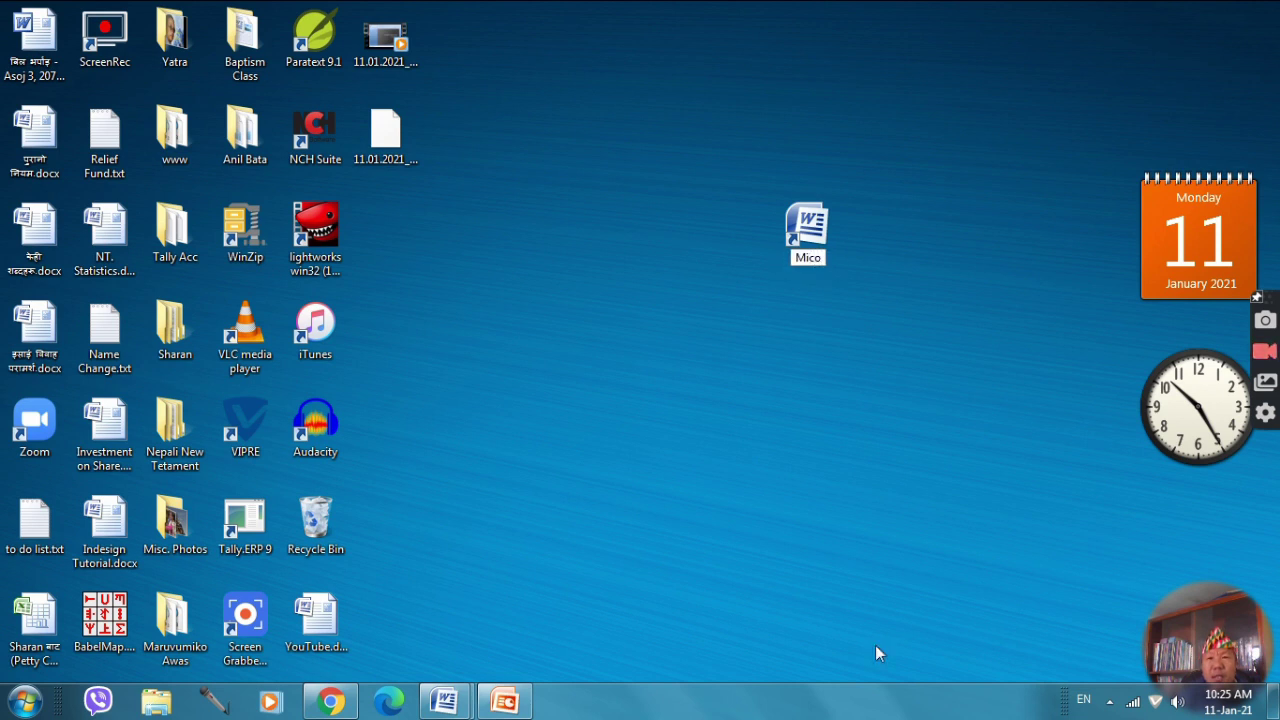
pyautogui.press('BackSpace')
pyautogui.write('rp')
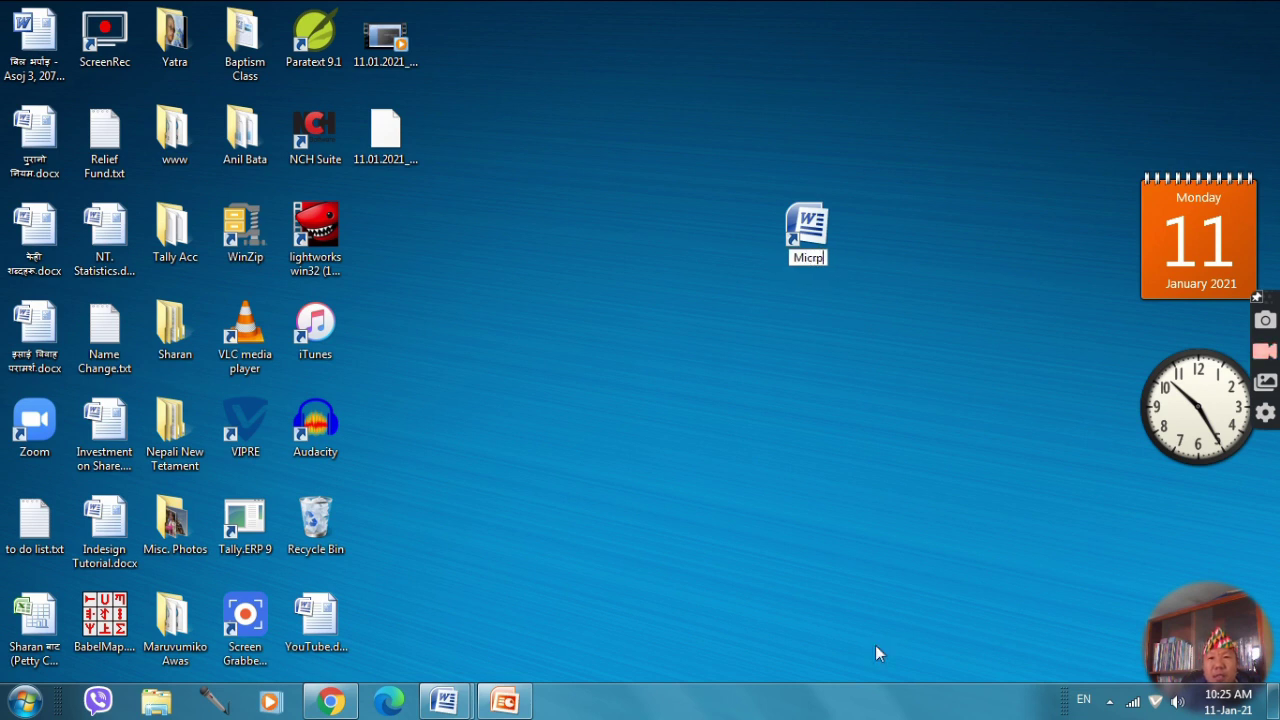
pyautogui.press('BackSpace')
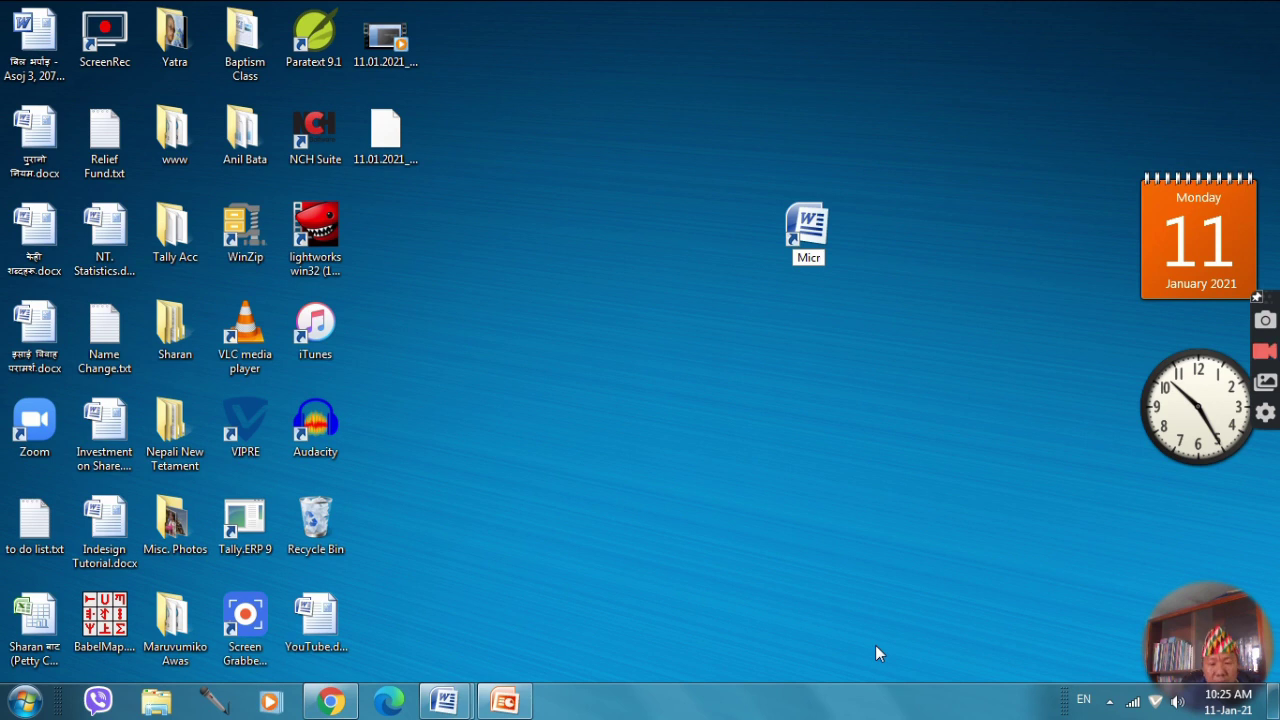
pyautogui.write('of')
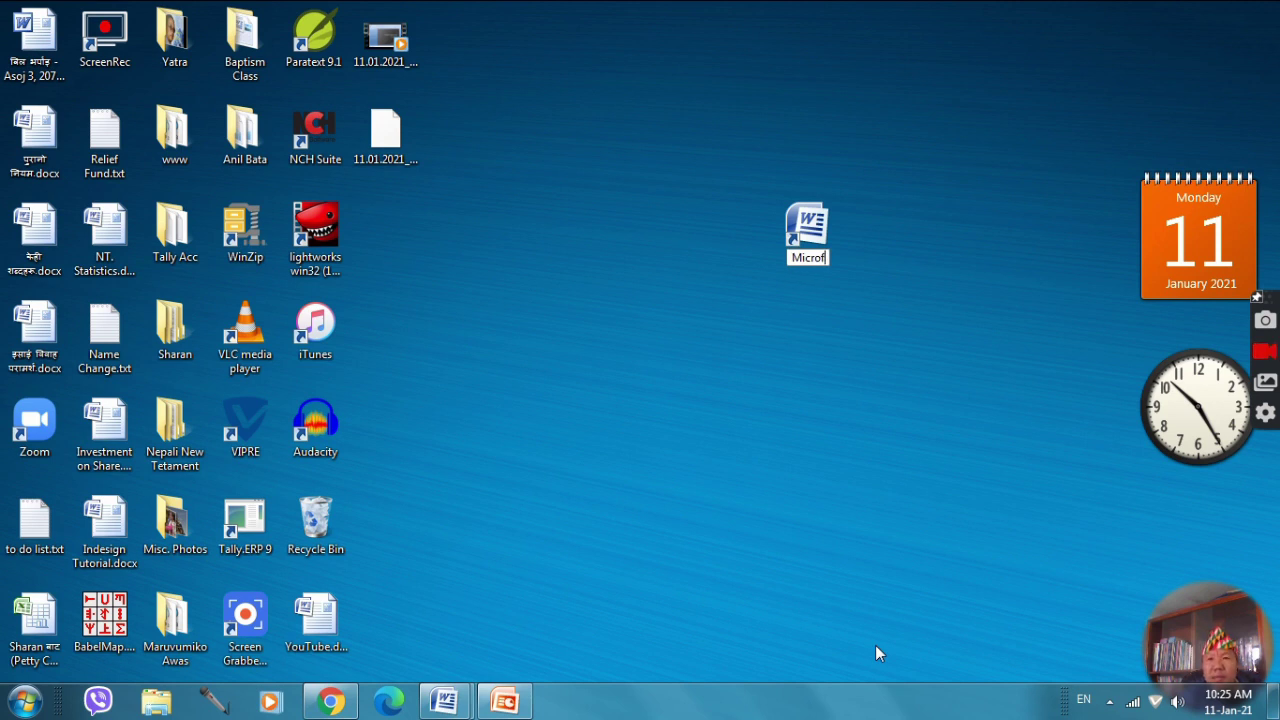
pyautogui.write('t')
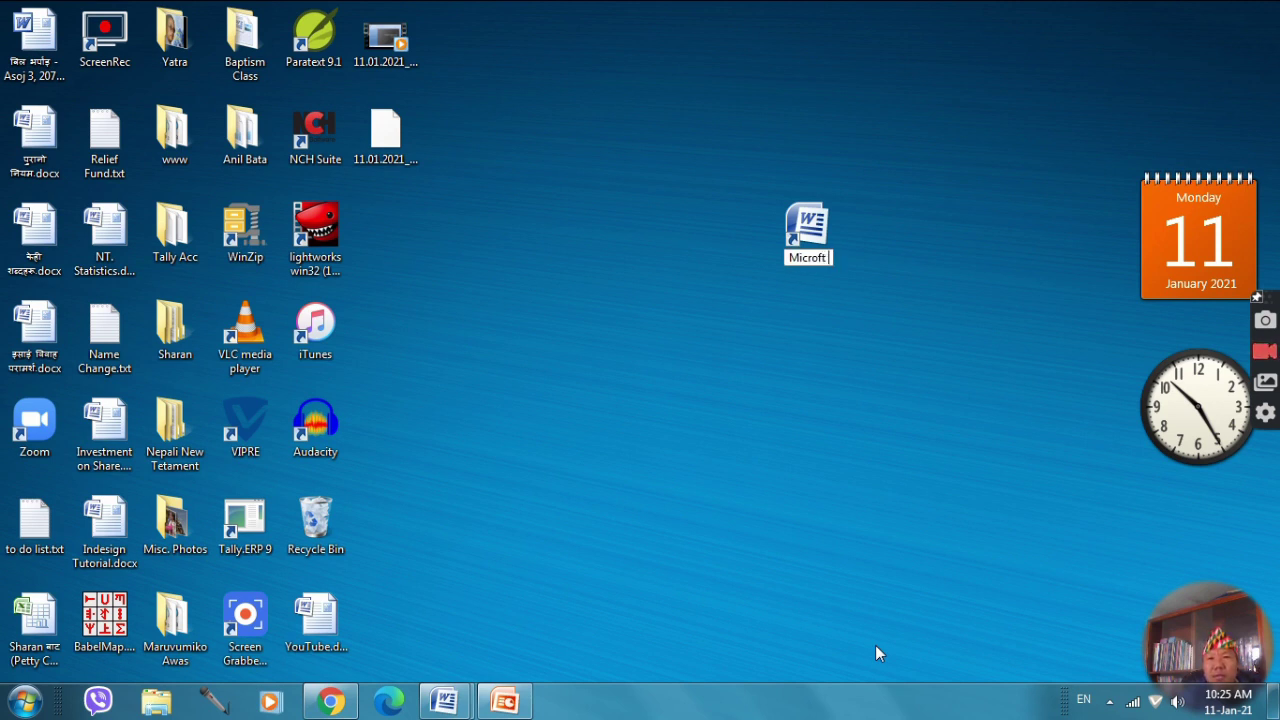
pyautogui.write(' Word')
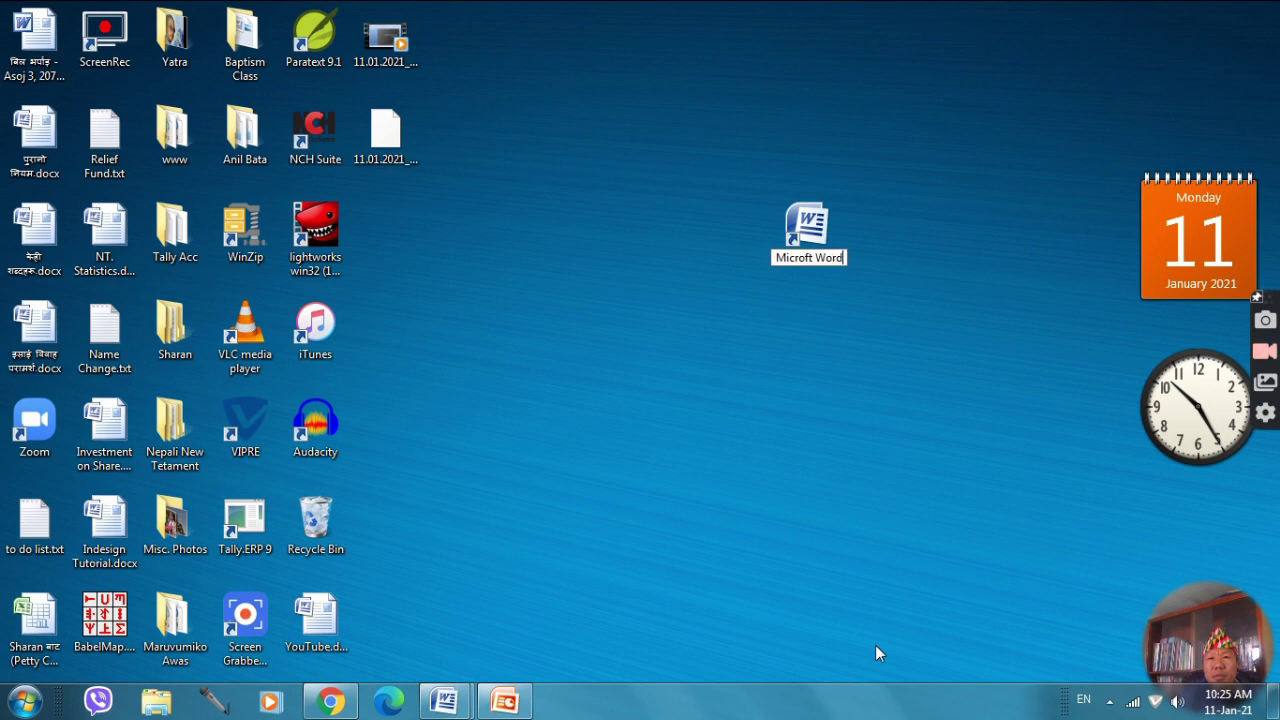
pyautogui.write(' 200')
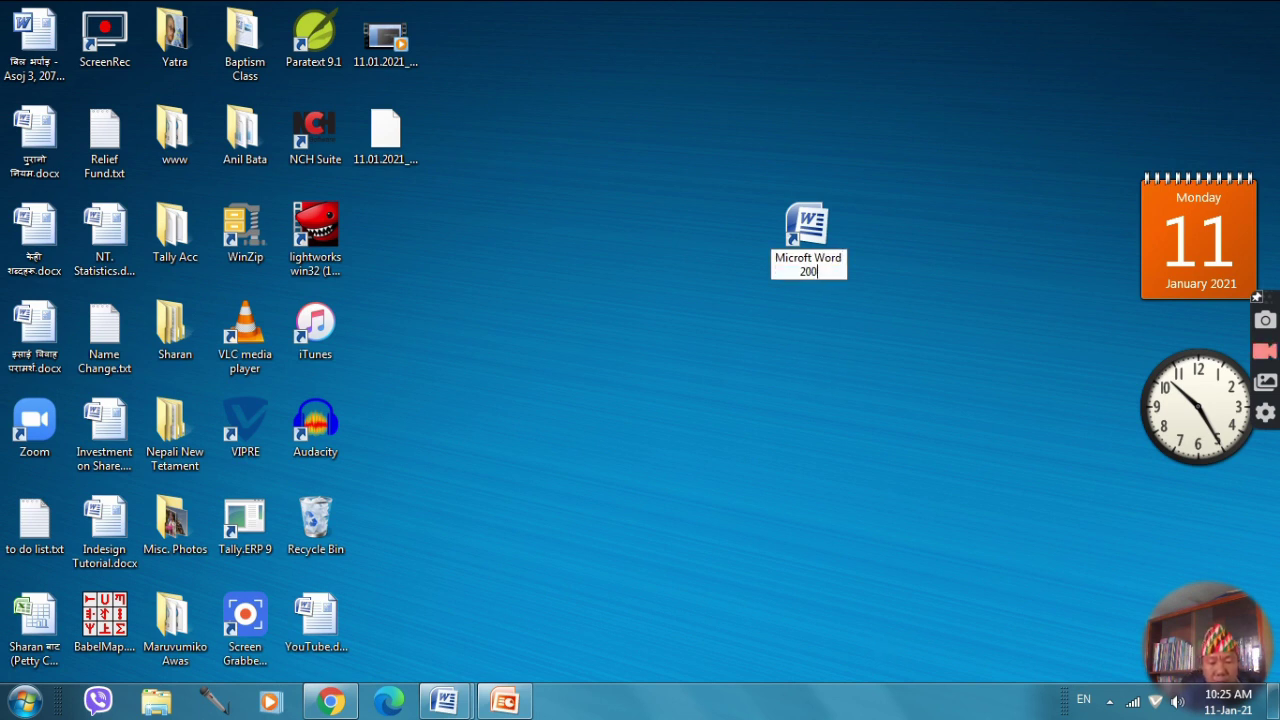
pyautogui.write('7')
pyautogui.press('Return')
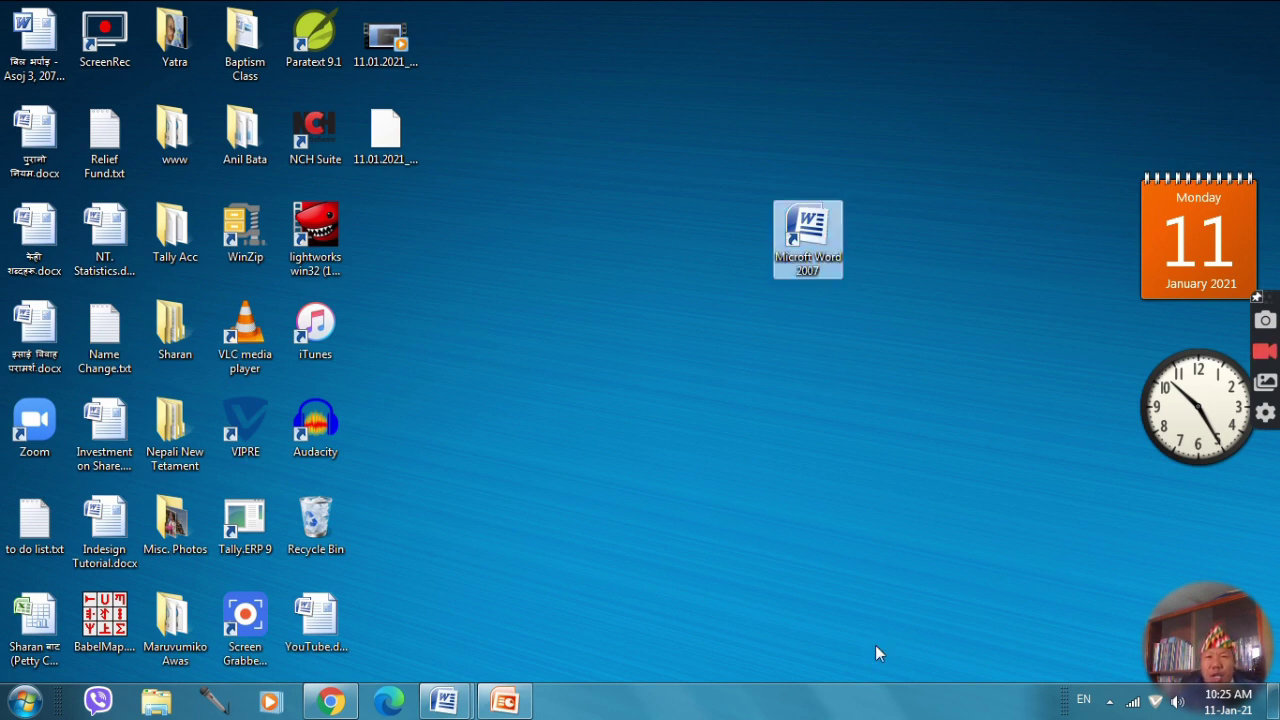
pyautogui.click(818, 358)
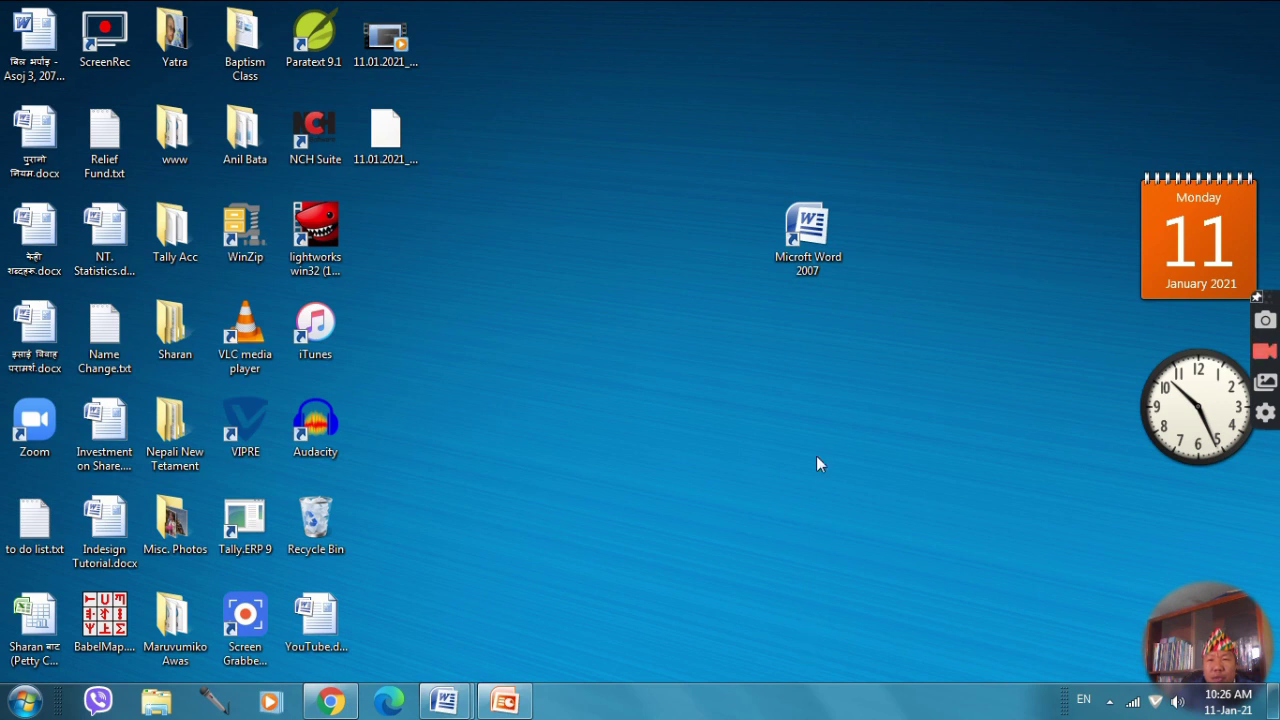
# Launch Word 2007 from the desktop shortcut, maximise the window and type some test characters
pyautogui.doubleClick(808, 245)
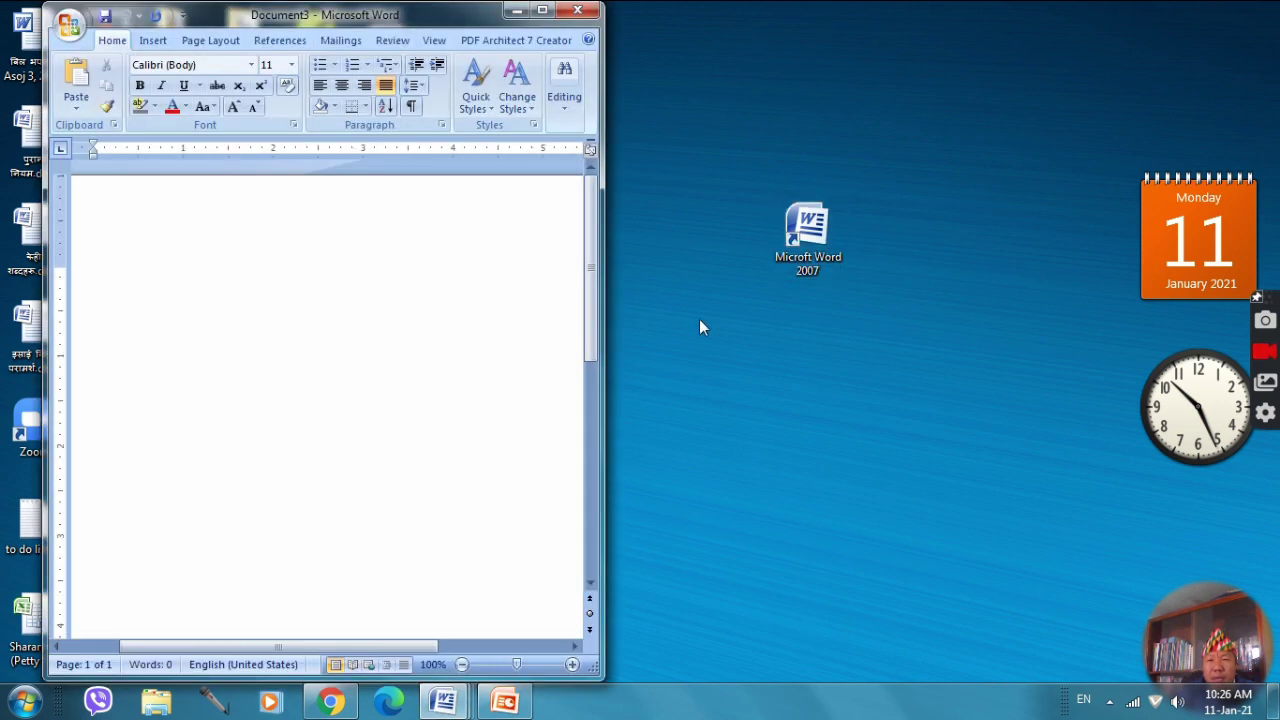
pyautogui.click(541, 10)
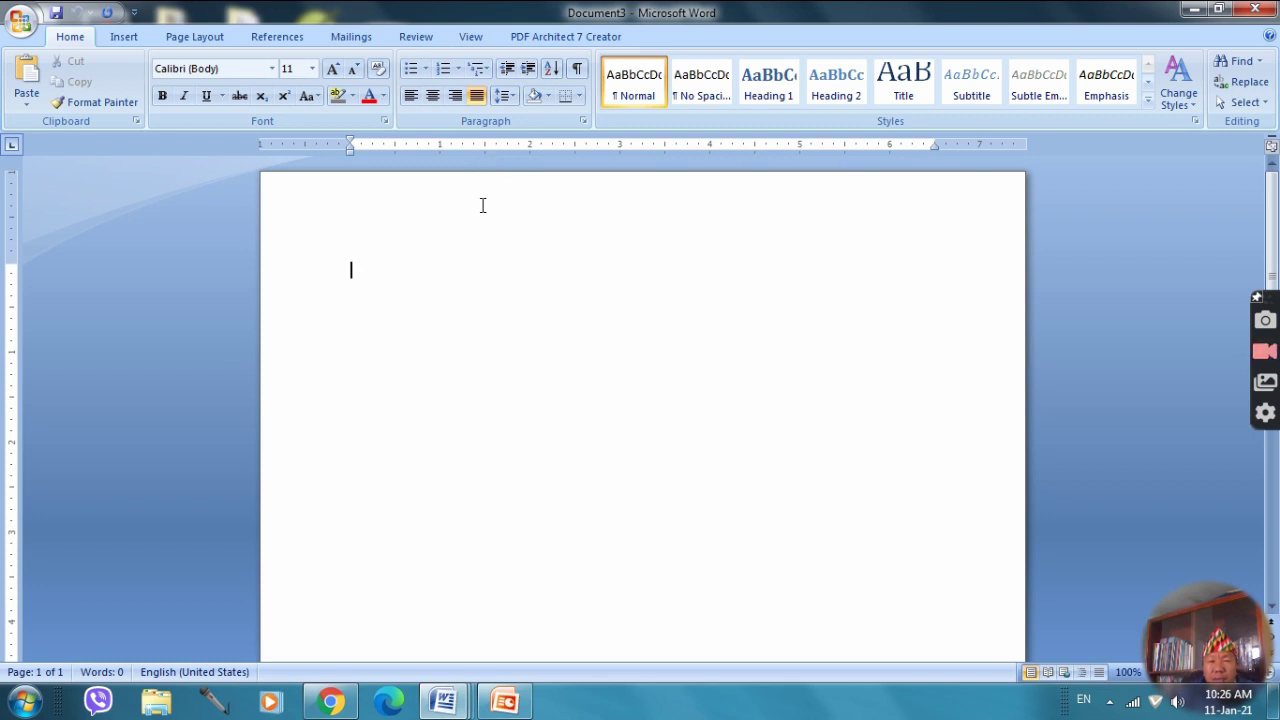
pyautogui.write('jfljflksjflsjfls')
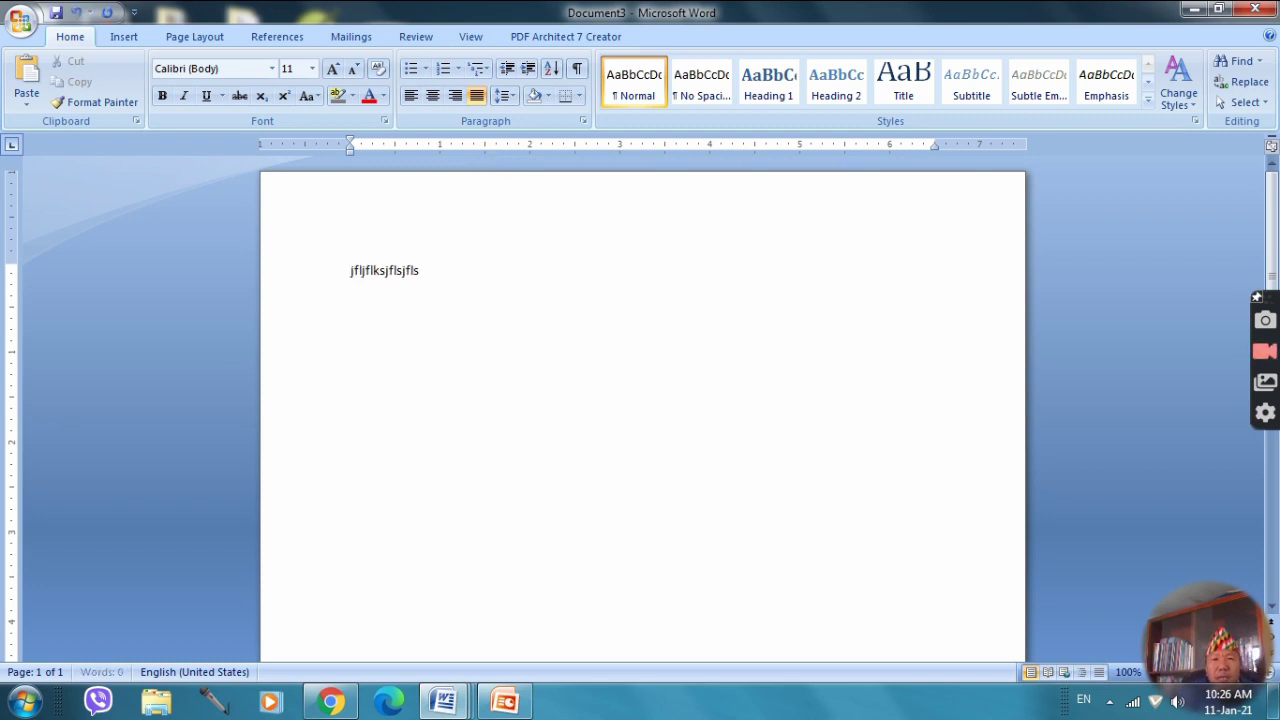
pyautogui.write('jlfjdslfjsl jfljflksjflk')
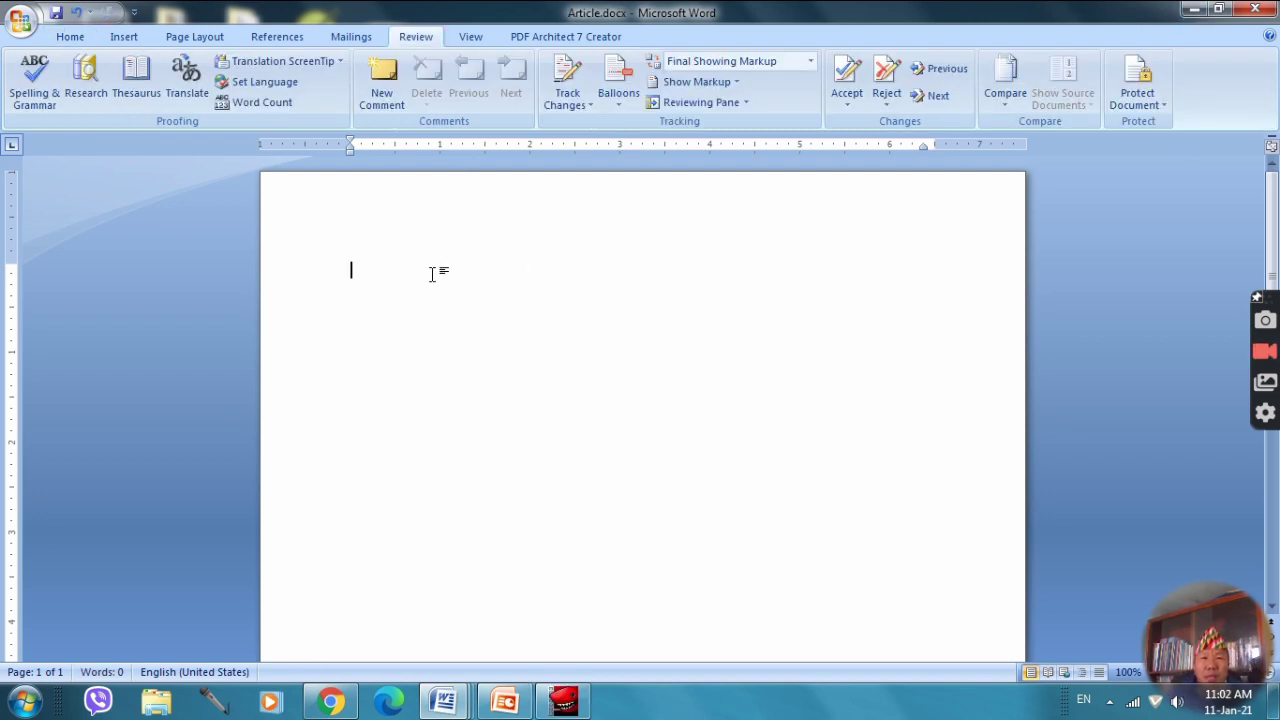
# Paste the copied Nepali article 'मानवजातिको परिचय' into the empty Article.docx
pyautogui.rightClick(432, 272)
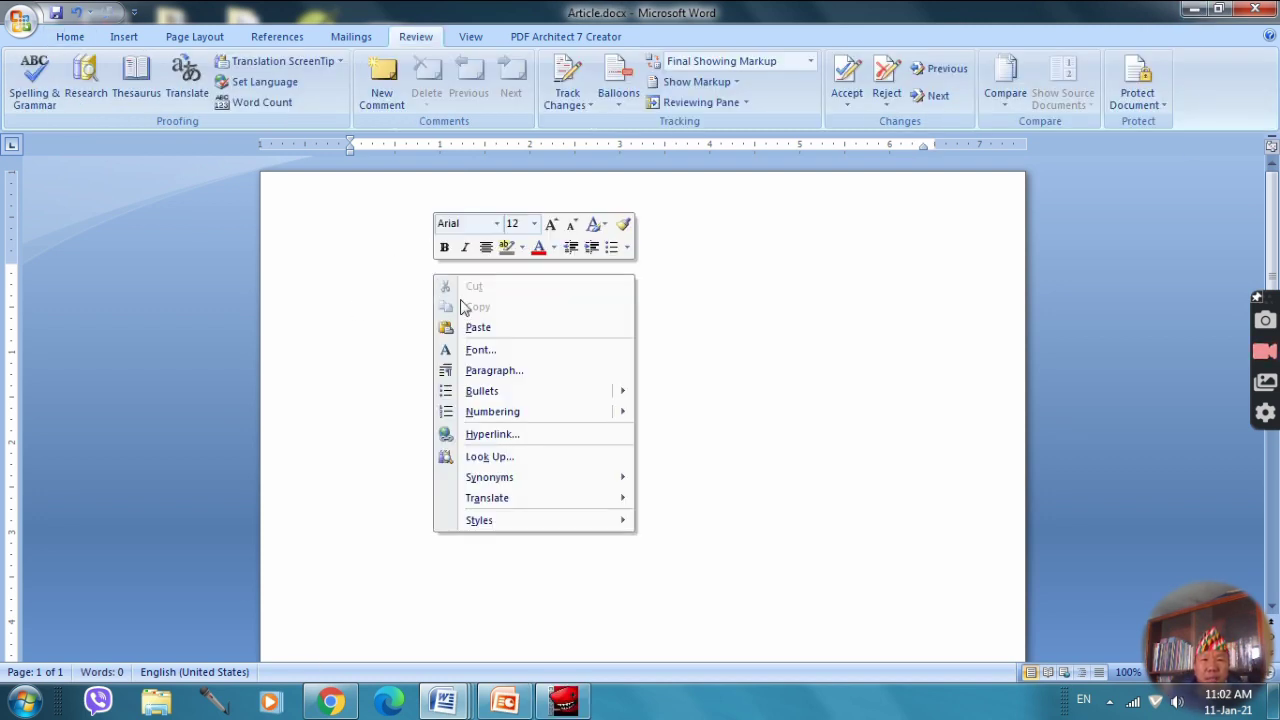
pyautogui.click(478, 327)
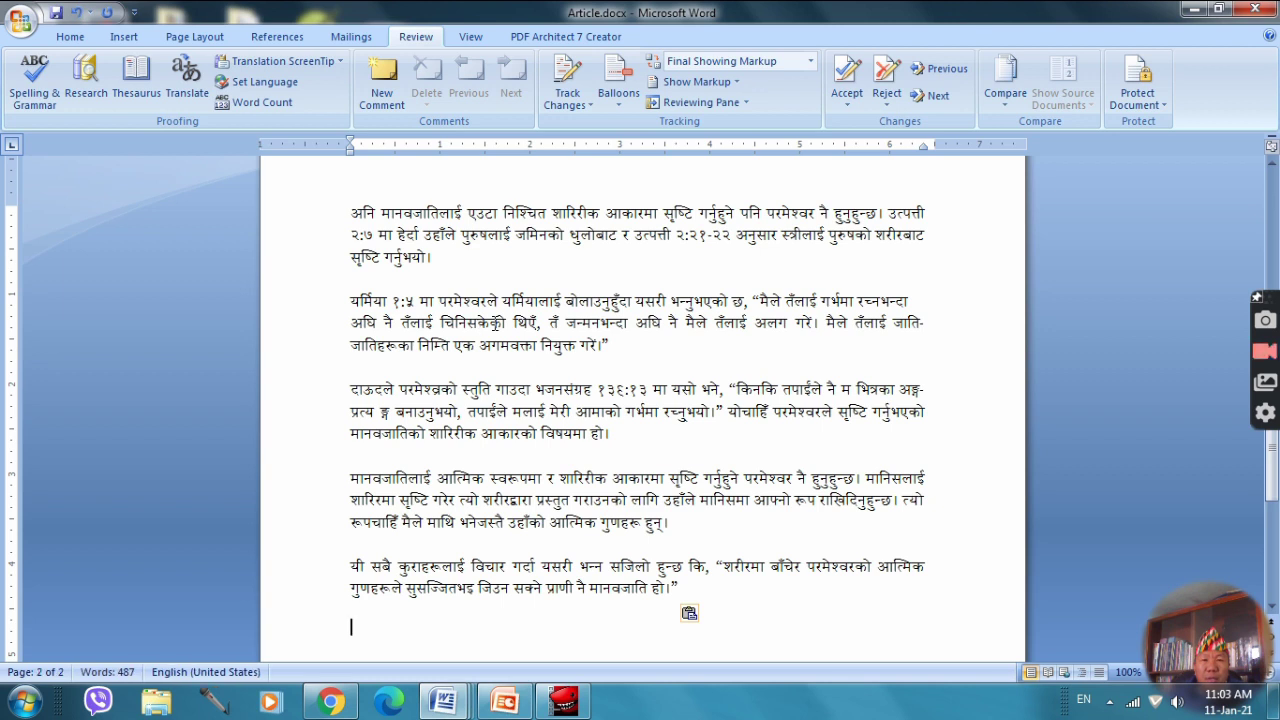
pyautogui.scroll(5, 495, 322)
pyautogui.scroll(5, 495, 322)
pyautogui.scroll(5, 495, 322)
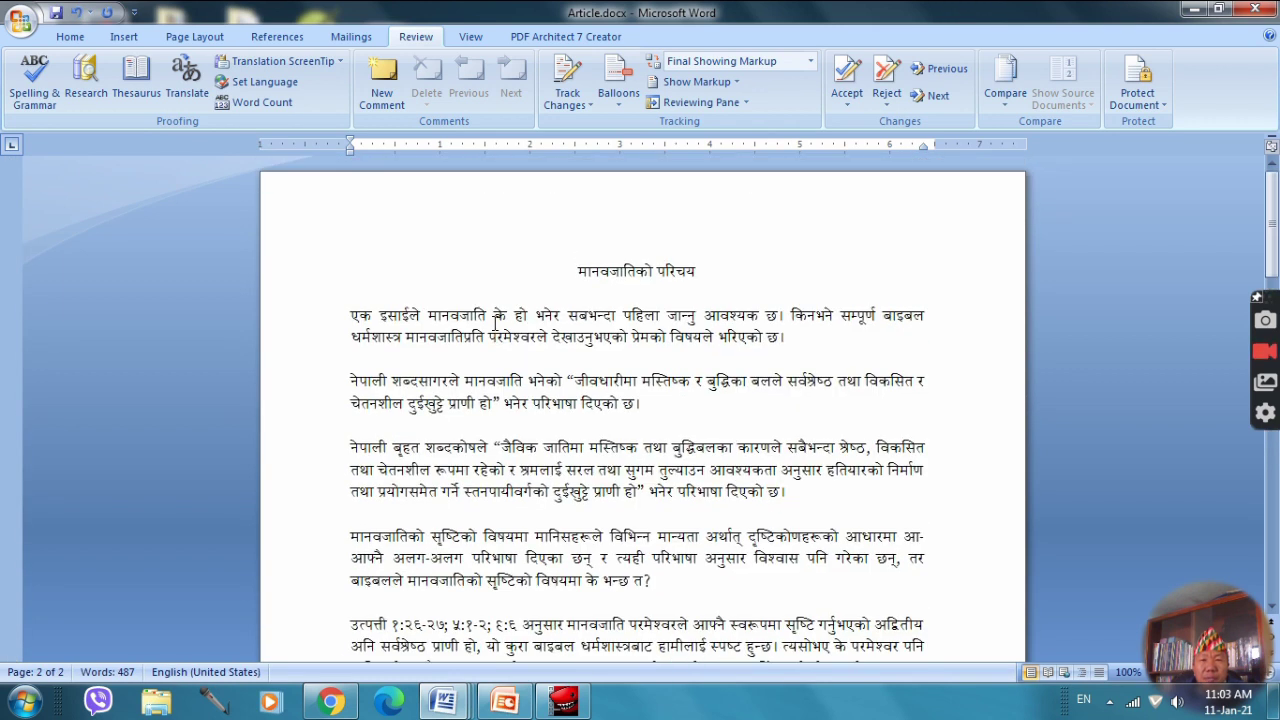
# Scroll through both pages of the pasted article and return to the top
pyautogui.click(600, 268)
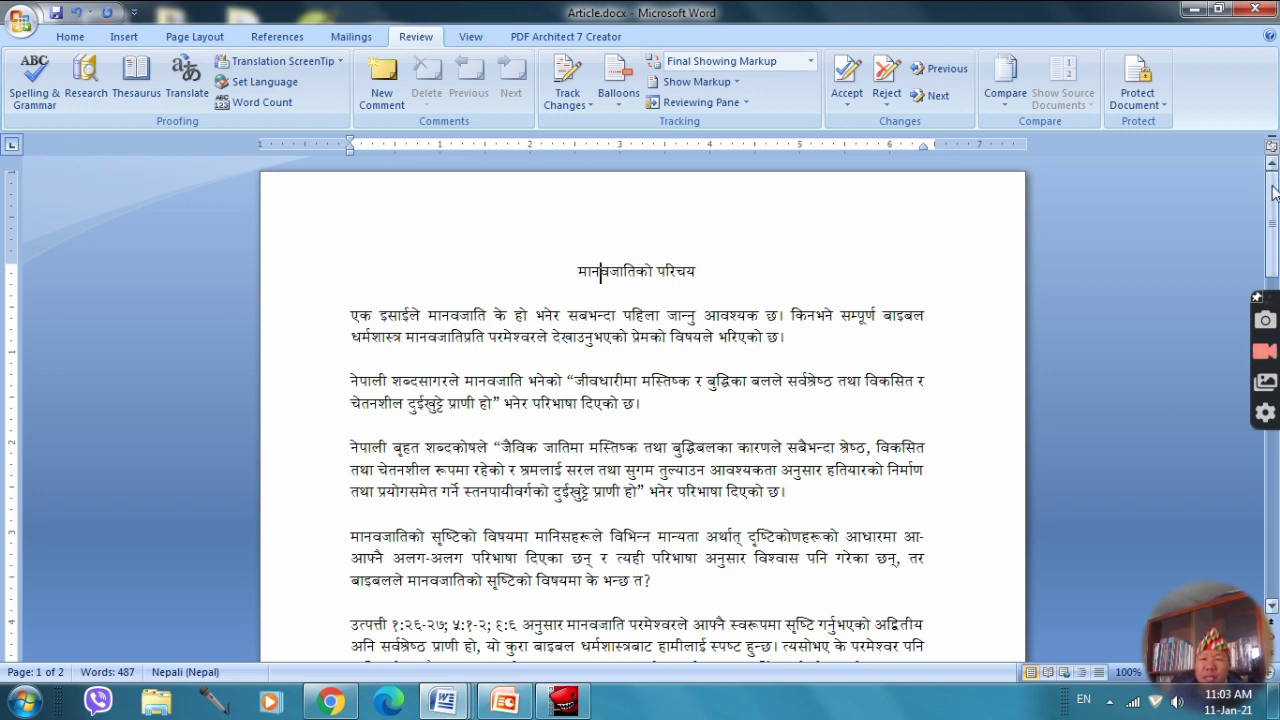
pyautogui.moveTo(1272, 190)
pyautogui.mouseDown()
pyautogui.moveTo(1272, 541)
pyautogui.moveTo(1274, 183)
pyautogui.mouseUp()
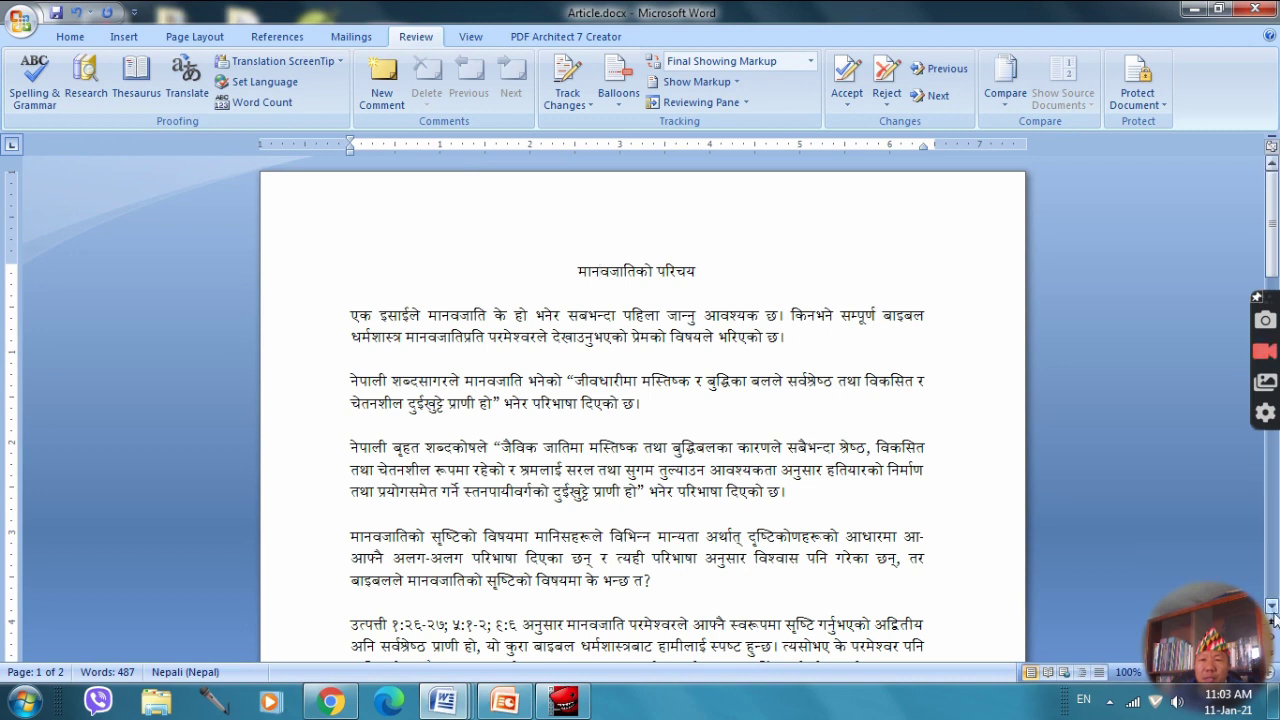
pyautogui.click(1272, 607)
pyautogui.scroll(-3, 1272, 612)
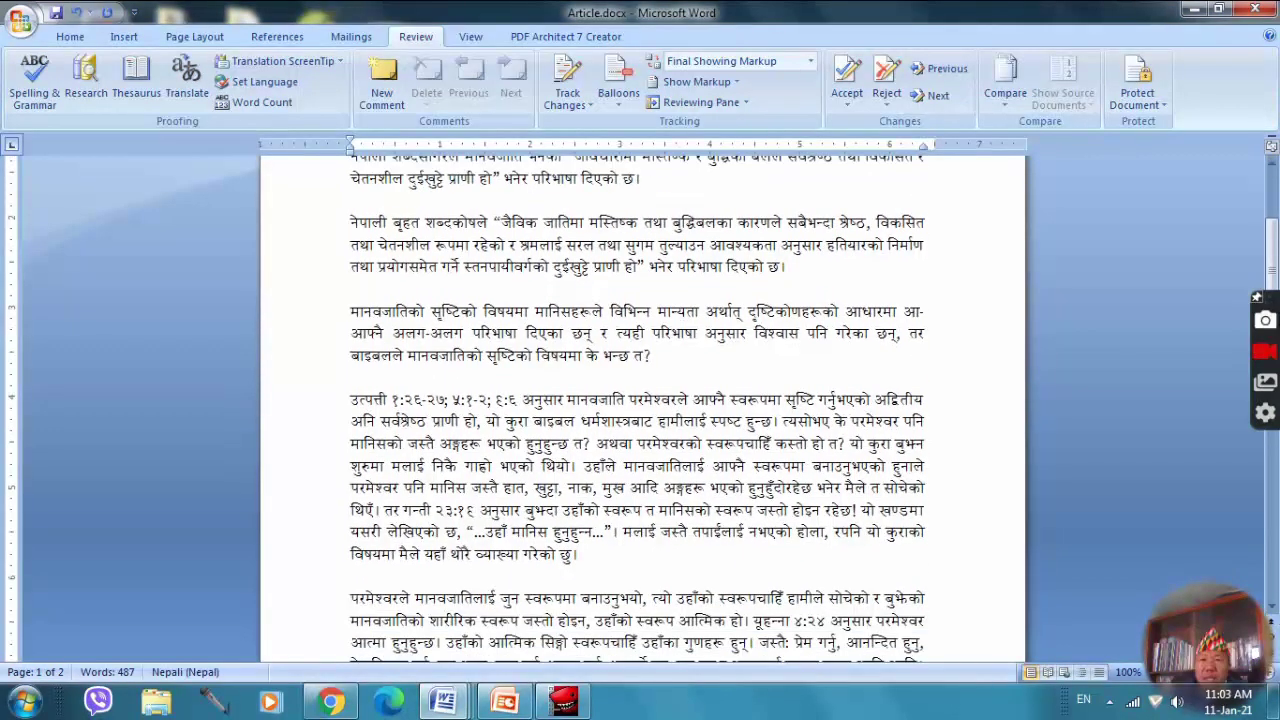
pyautogui.click(1271, 165)
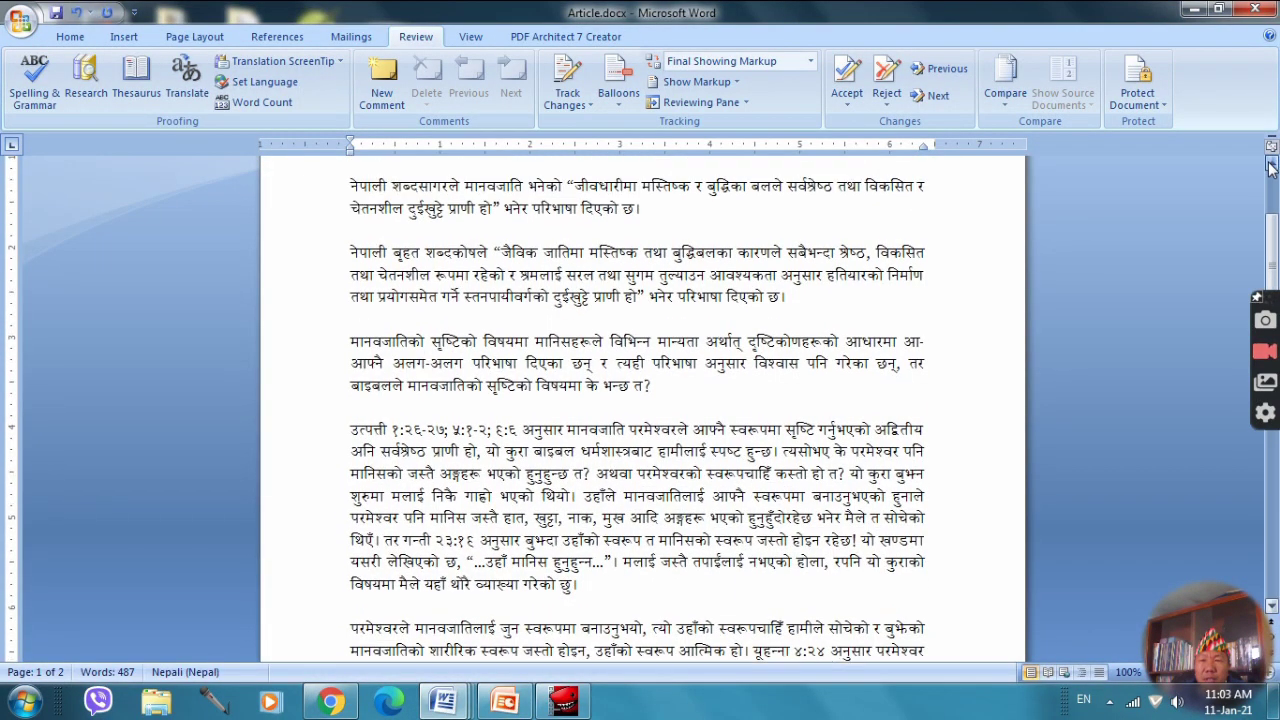
pyautogui.click(1272, 168)
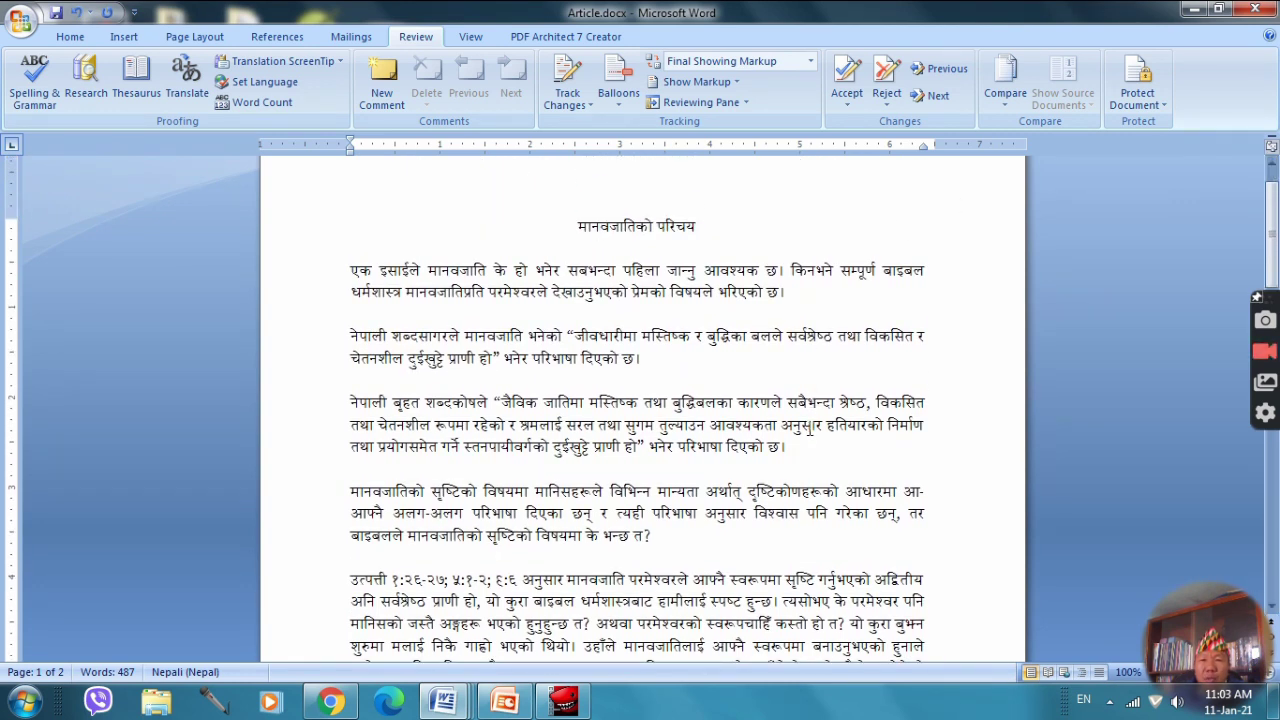
pyautogui.scroll(-2, 806, 428)
pyautogui.scroll(-5, 806, 428)
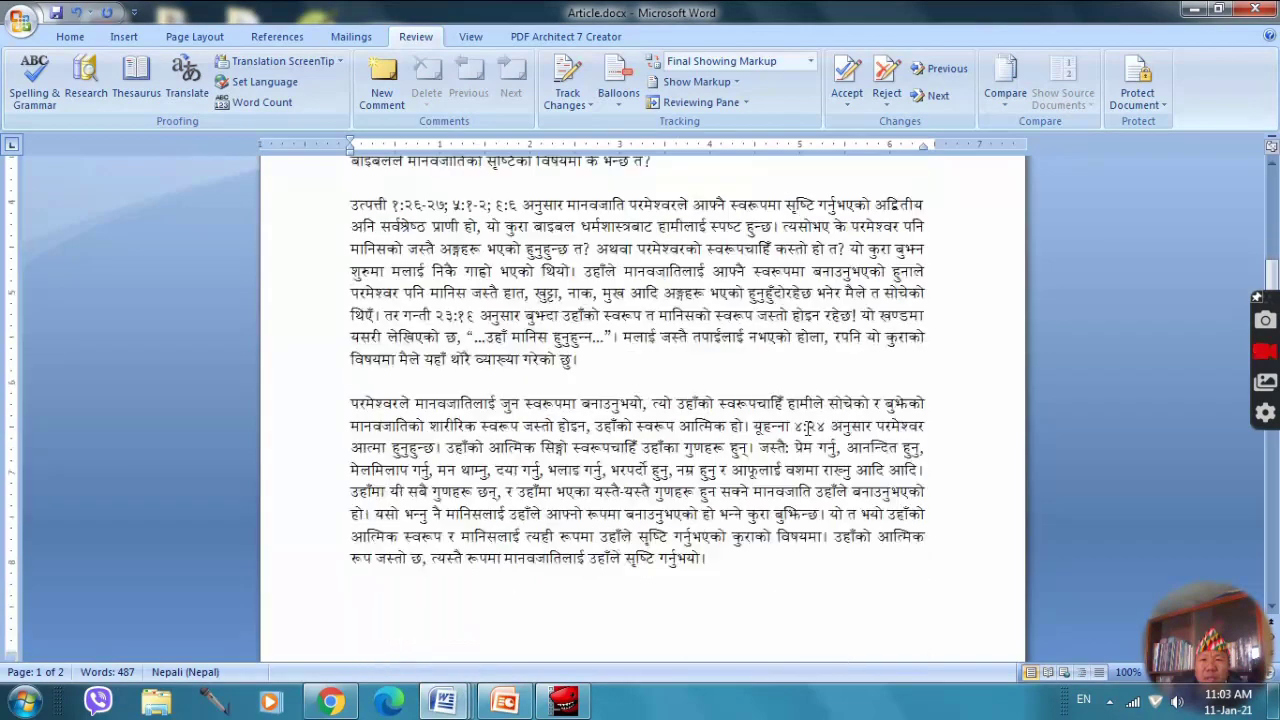
pyautogui.scroll(-5, 806, 428)
pyautogui.scroll(-4, 806, 428)
pyautogui.scroll(-6, 806, 428)
pyautogui.scroll(4, 806, 430)
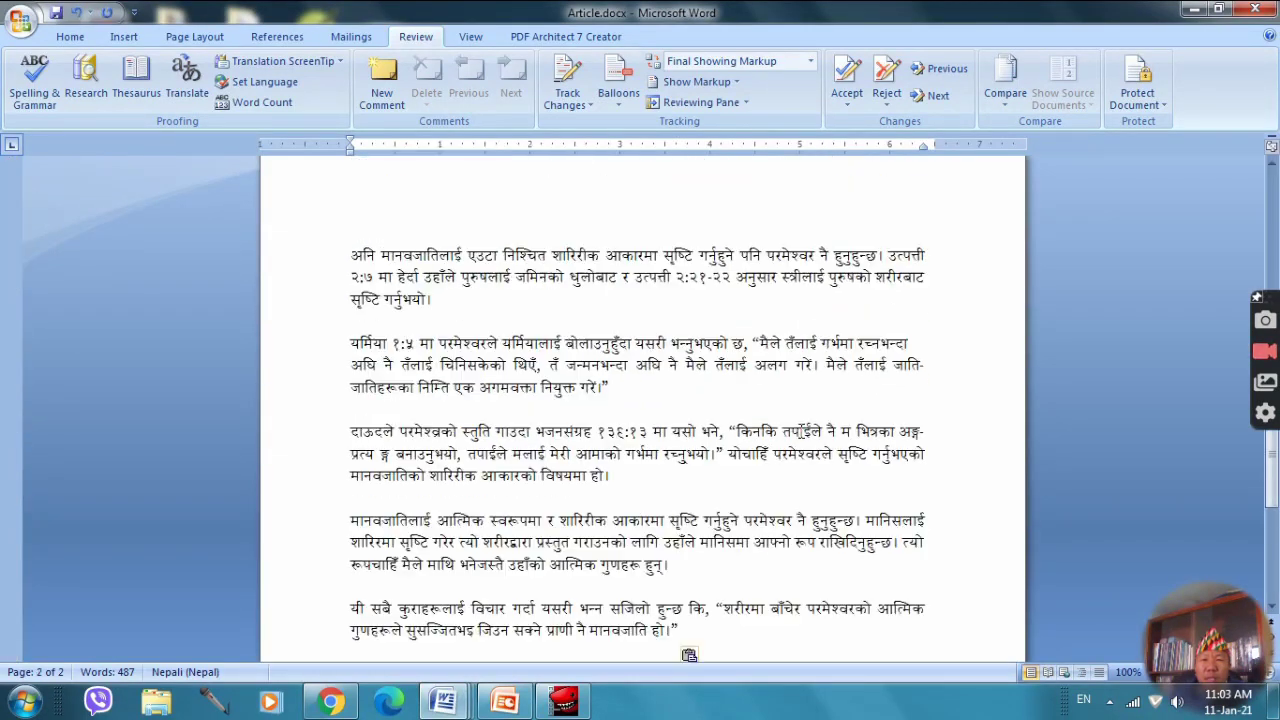
pyautogui.scroll(10, 803, 430)
pyautogui.scroll(9, 800, 431)
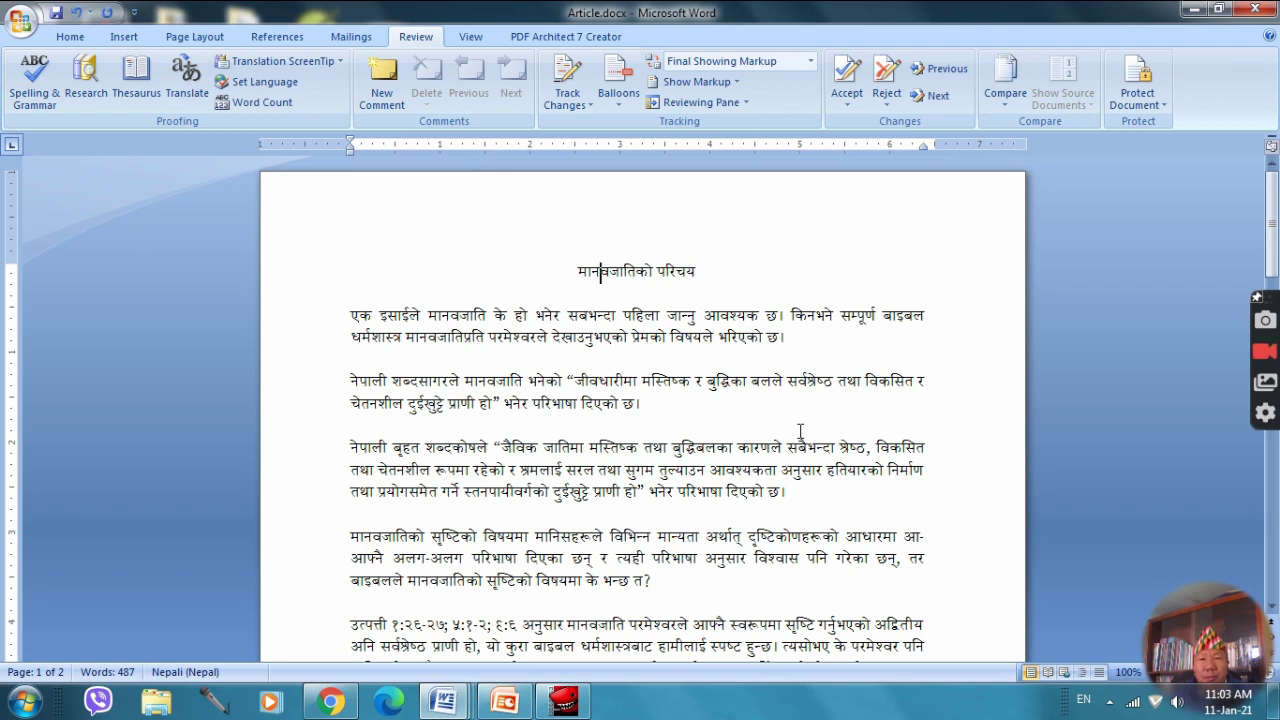
pyautogui.moveTo(669, 272); pyautogui.dragTo(707, 522)
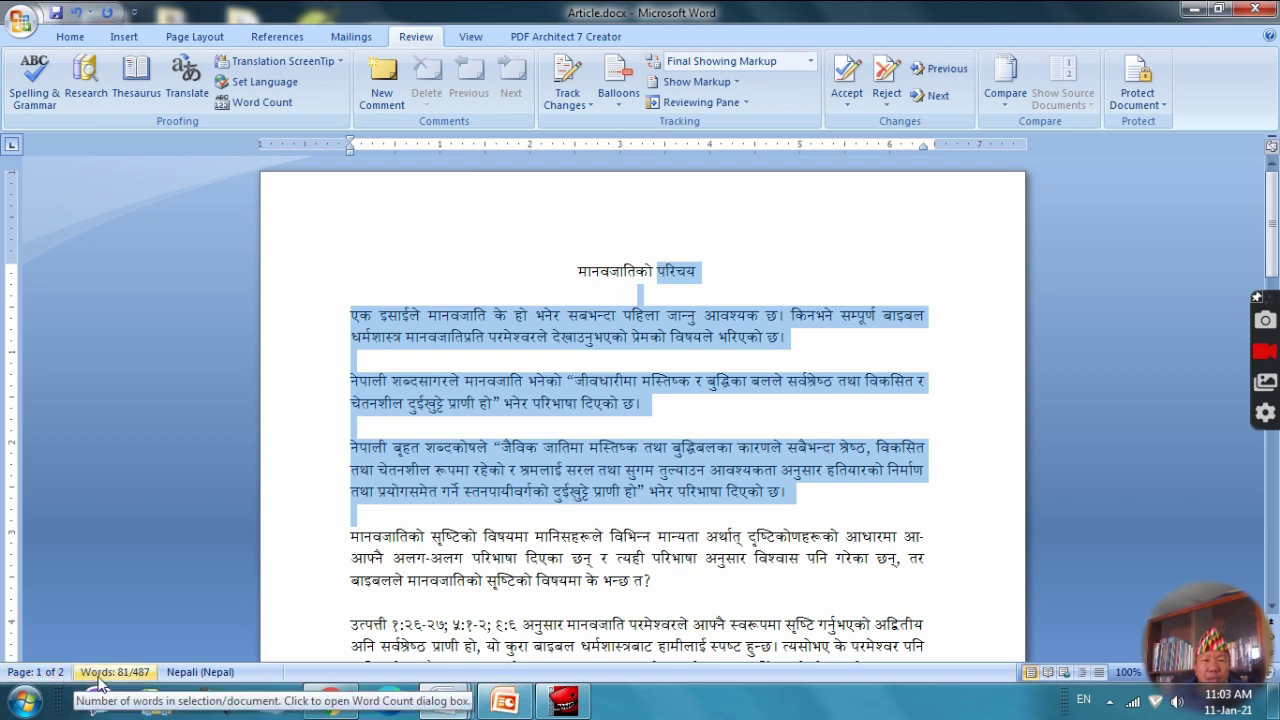
pyautogui.click(436, 562)
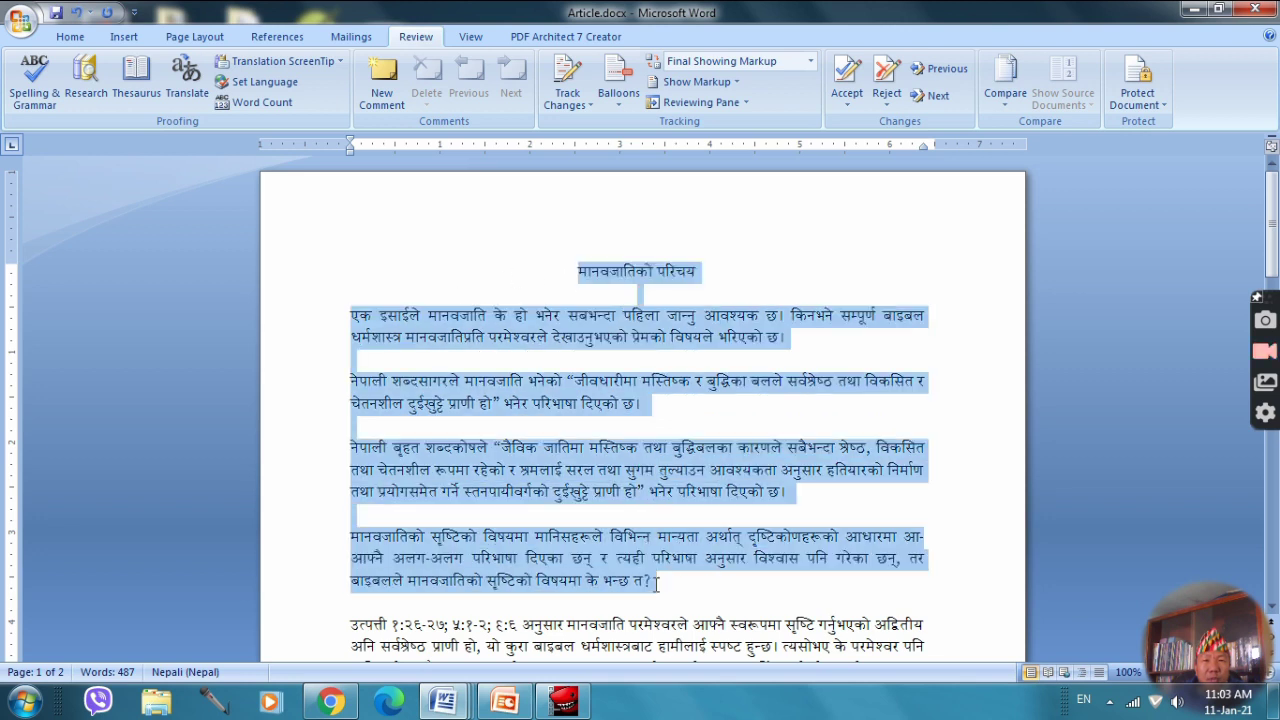
pyautogui.moveTo(561, 272); pyautogui.dragTo(652, 580)
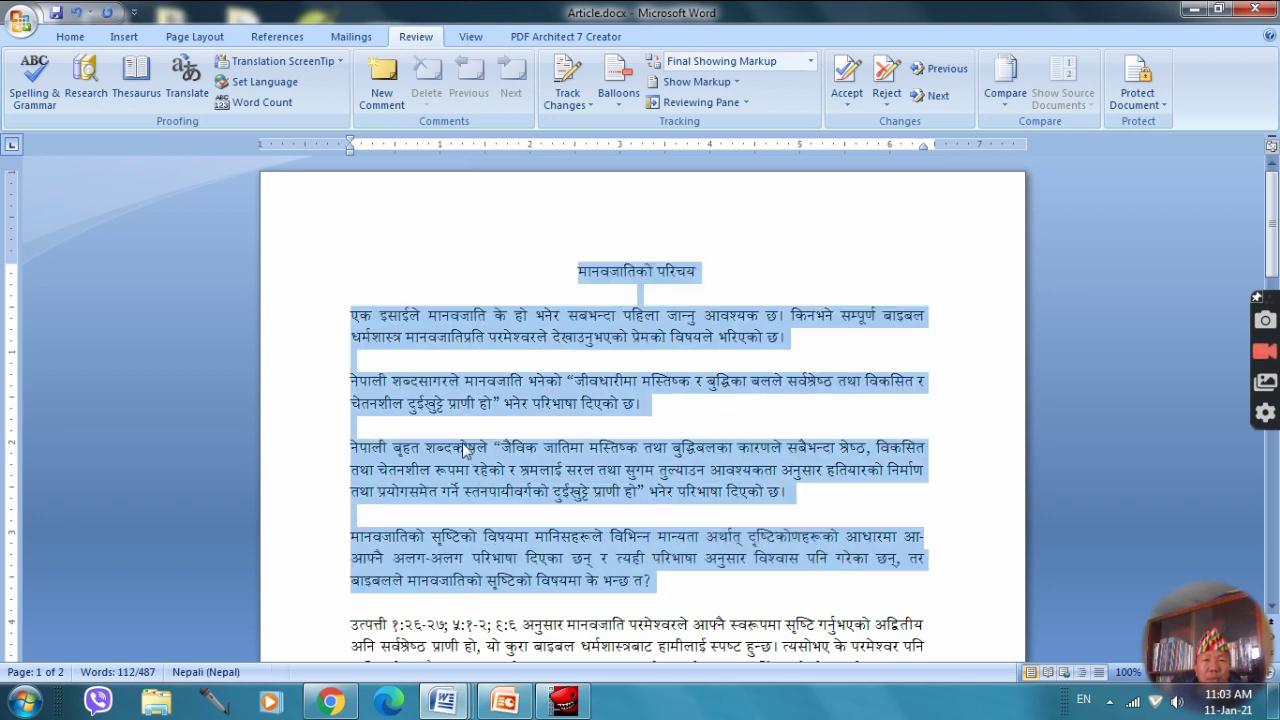
pyautogui.click(372, 580)
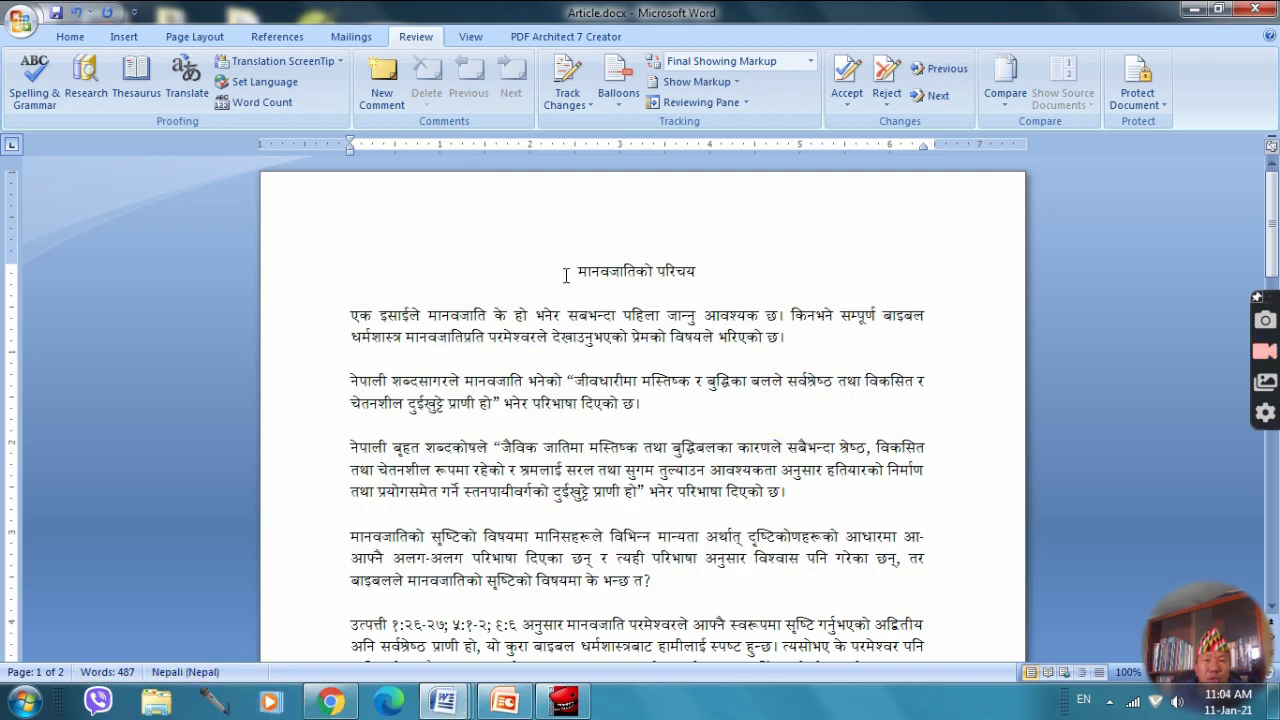
pyautogui.moveTo(577, 271); pyautogui.dragTo(580, 563)
pyautogui.click(548, 491)
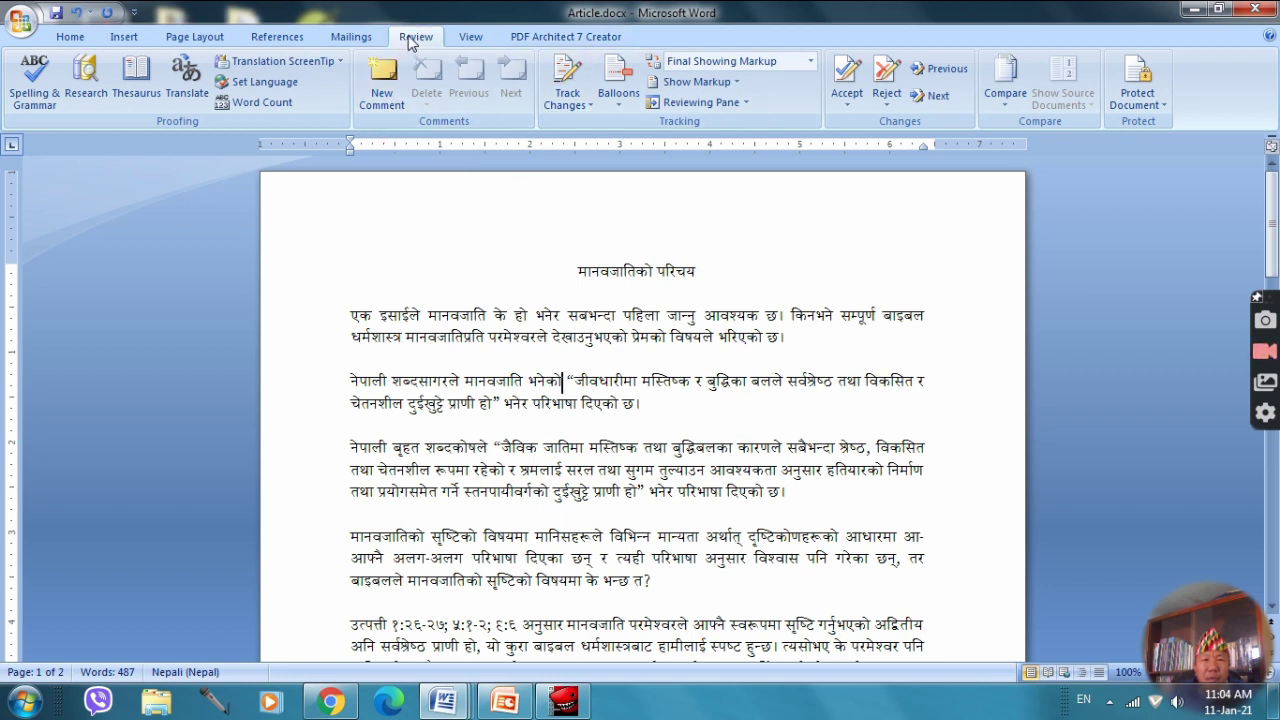
pyautogui.click(279, 108)
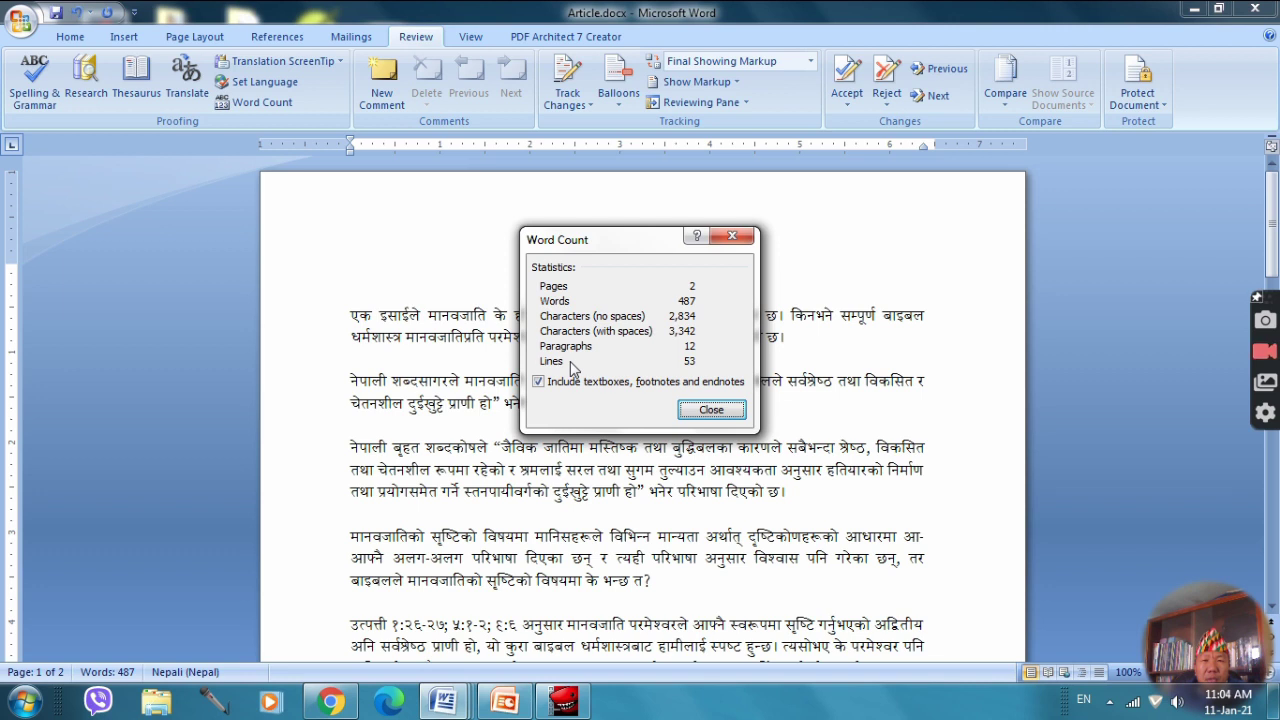
pyautogui.click(718, 412)
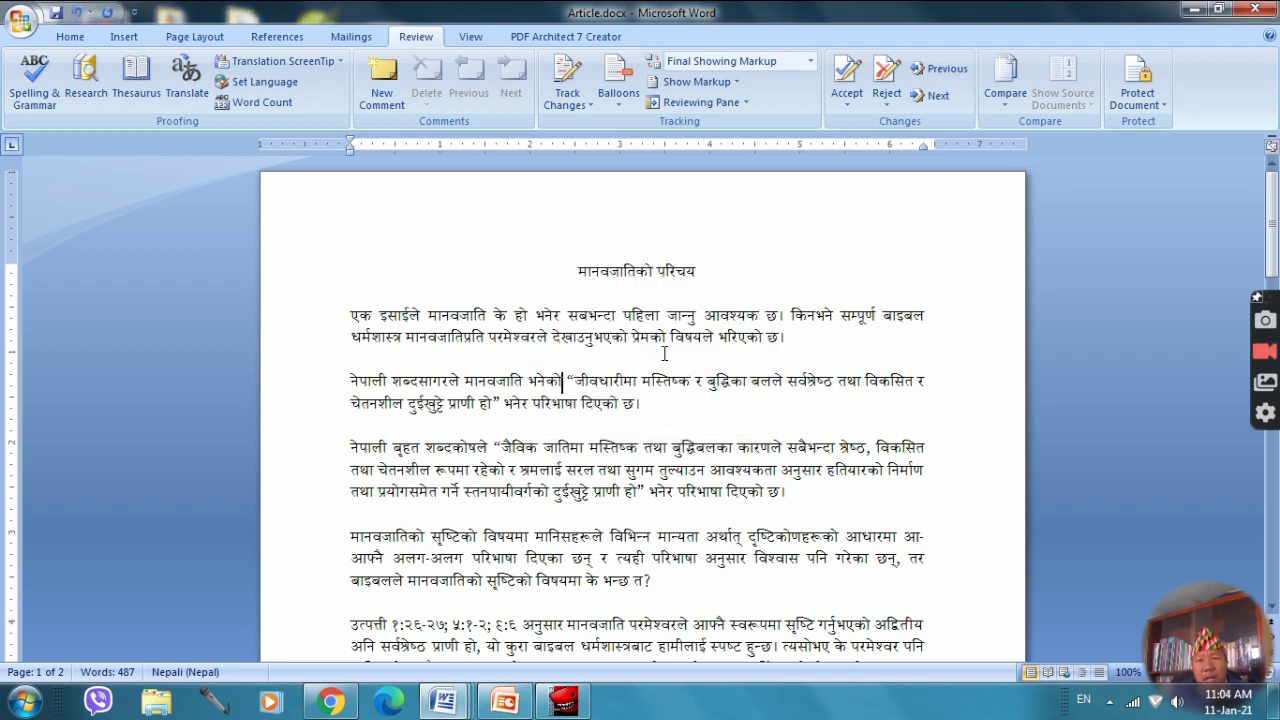
pyautogui.moveTo(594, 277); pyautogui.dragTo(737, 600)
pyautogui.click(698, 450)
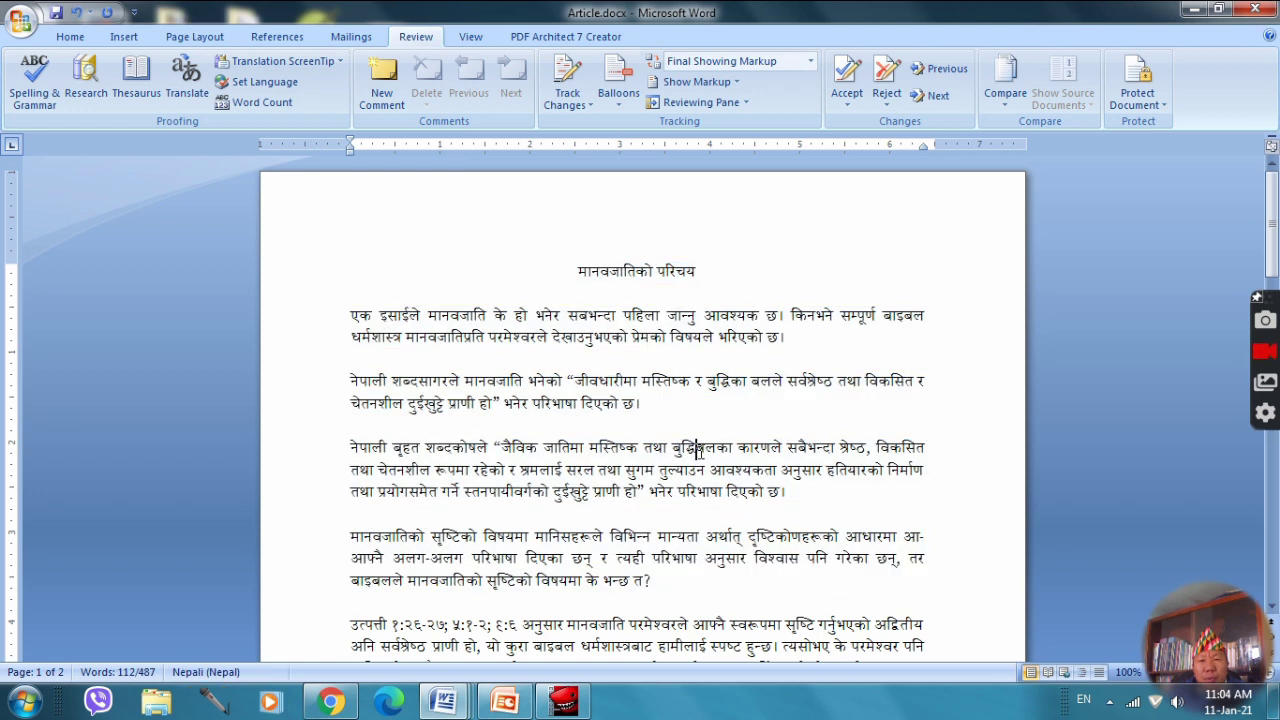
pyautogui.moveTo(580, 271); pyautogui.dragTo(751, 603)
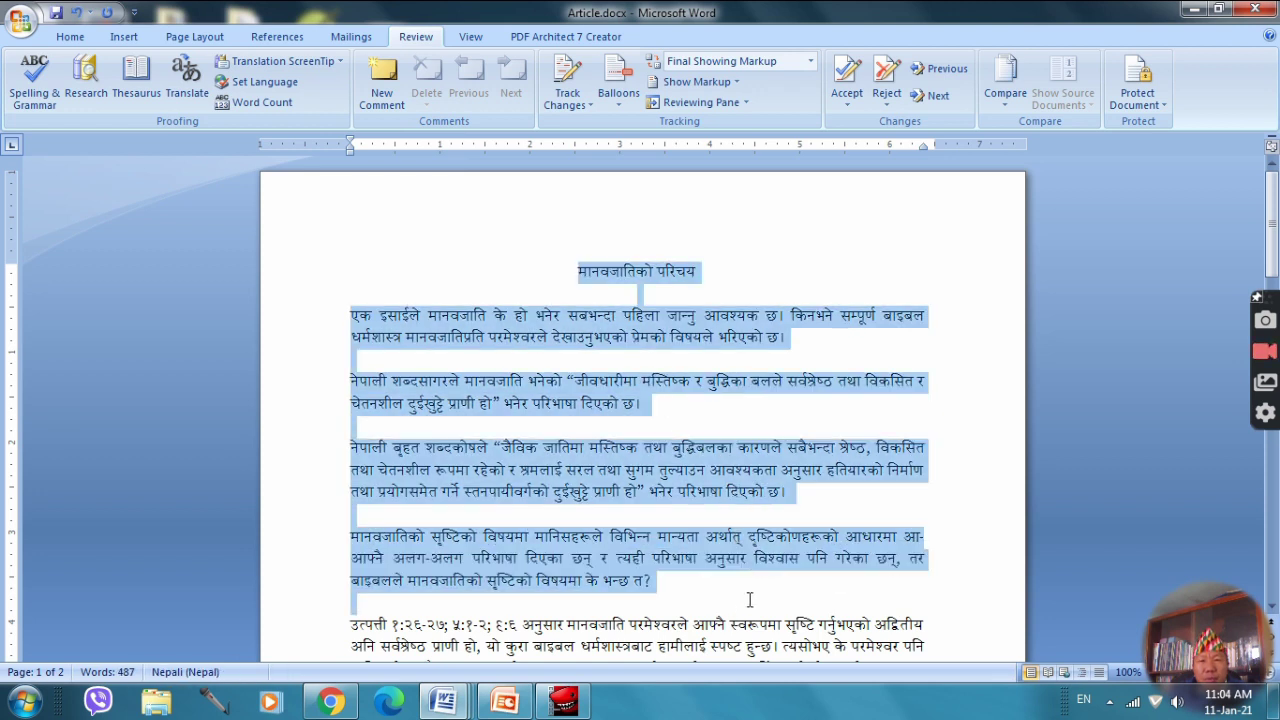
pyautogui.click(675, 450)
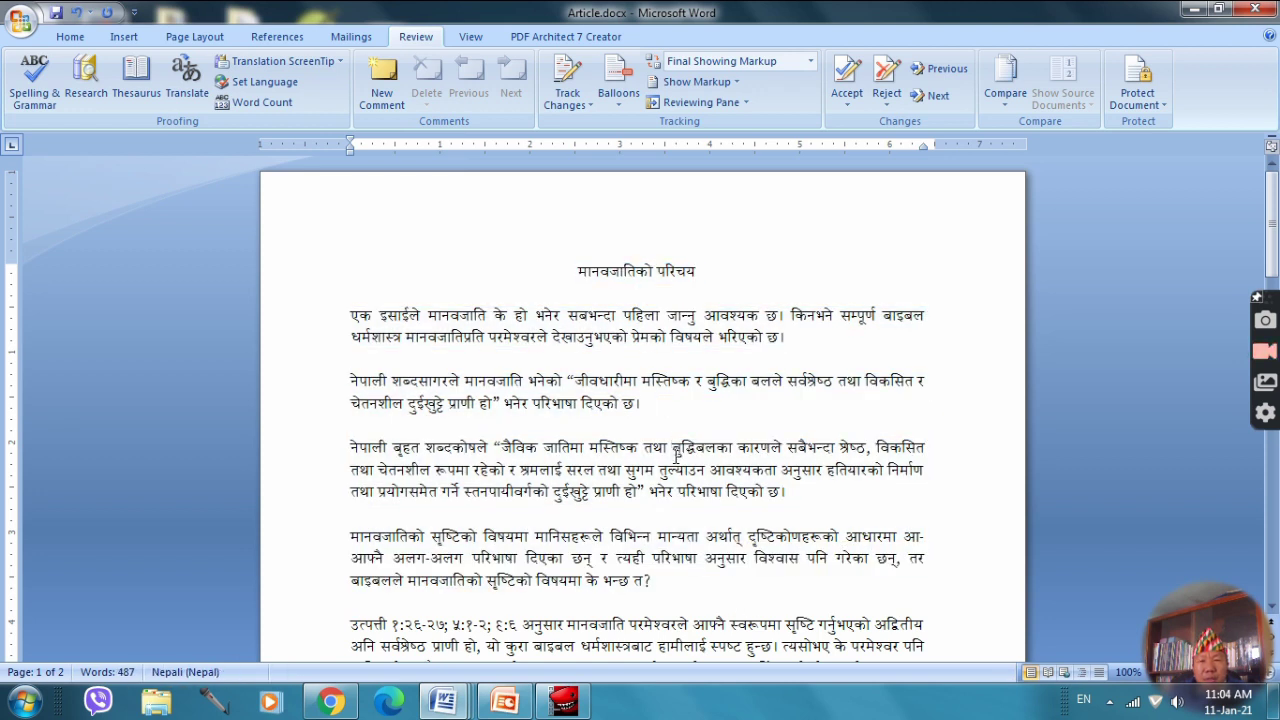
pyautogui.moveTo(562, 272); pyautogui.dragTo(697, 555)
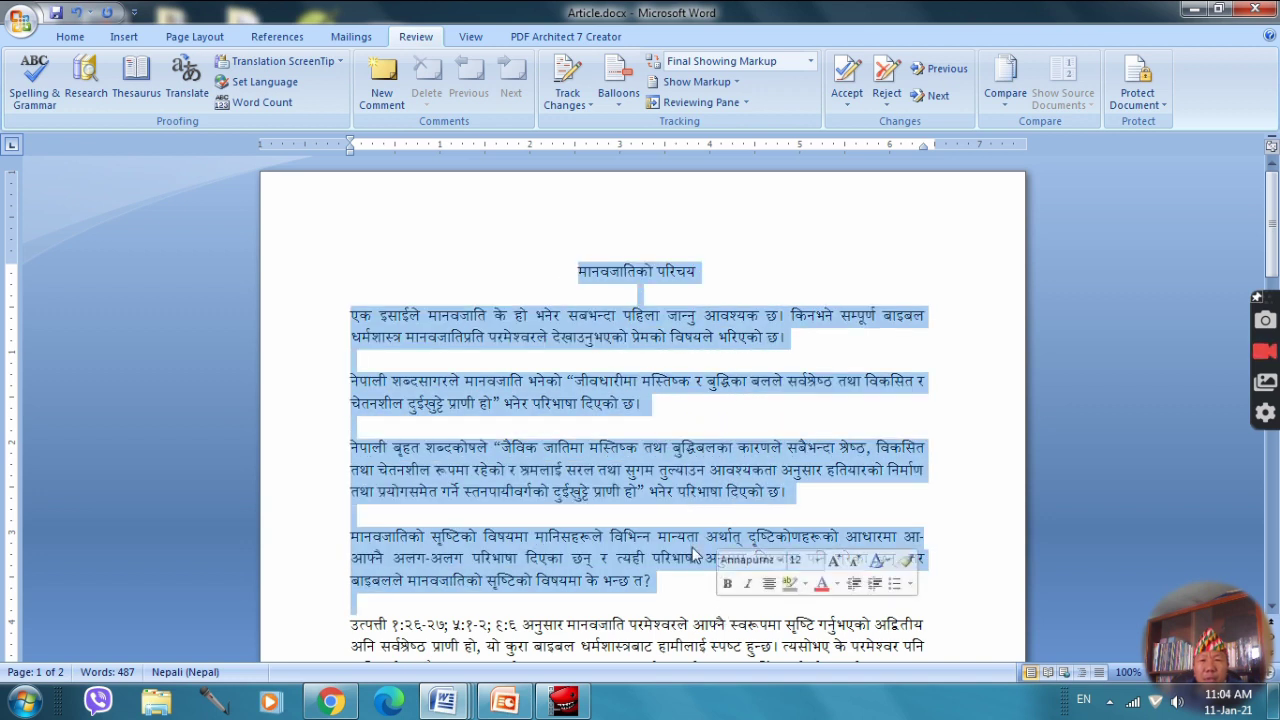
pyautogui.click(660, 470)
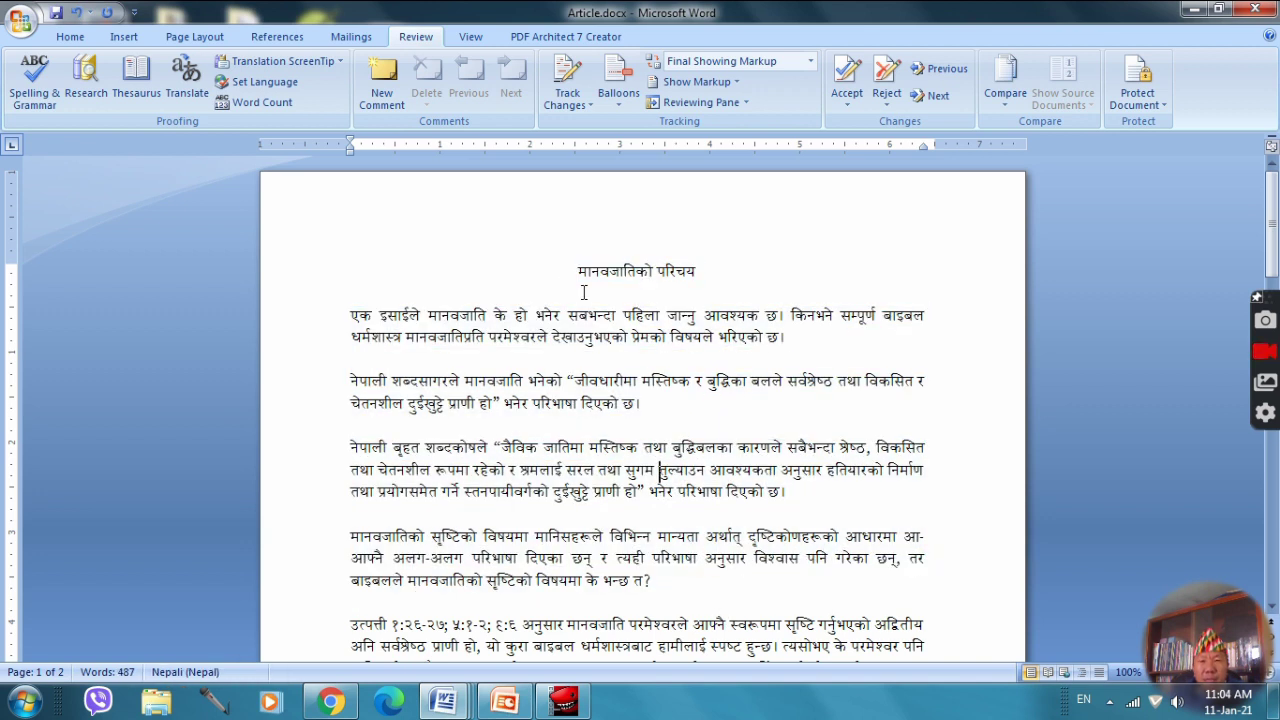
pyautogui.moveTo(577, 271); pyautogui.dragTo(708, 583)
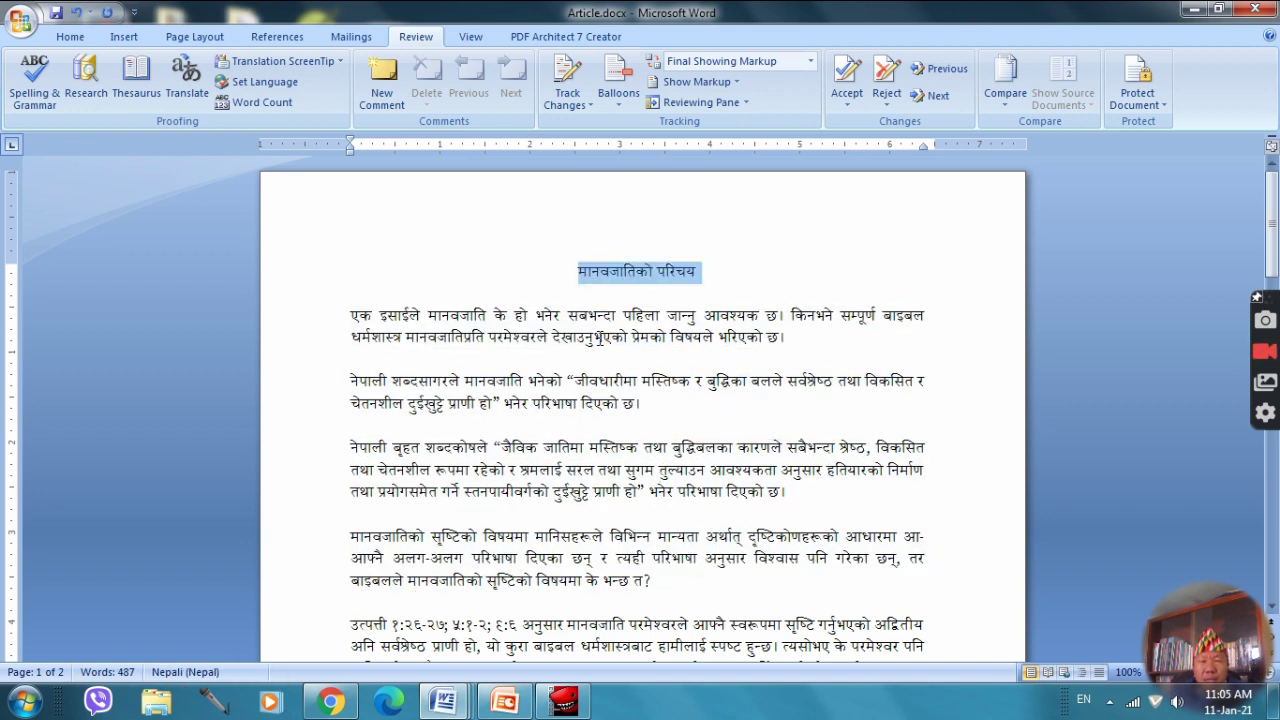
pyautogui.click(709, 585)
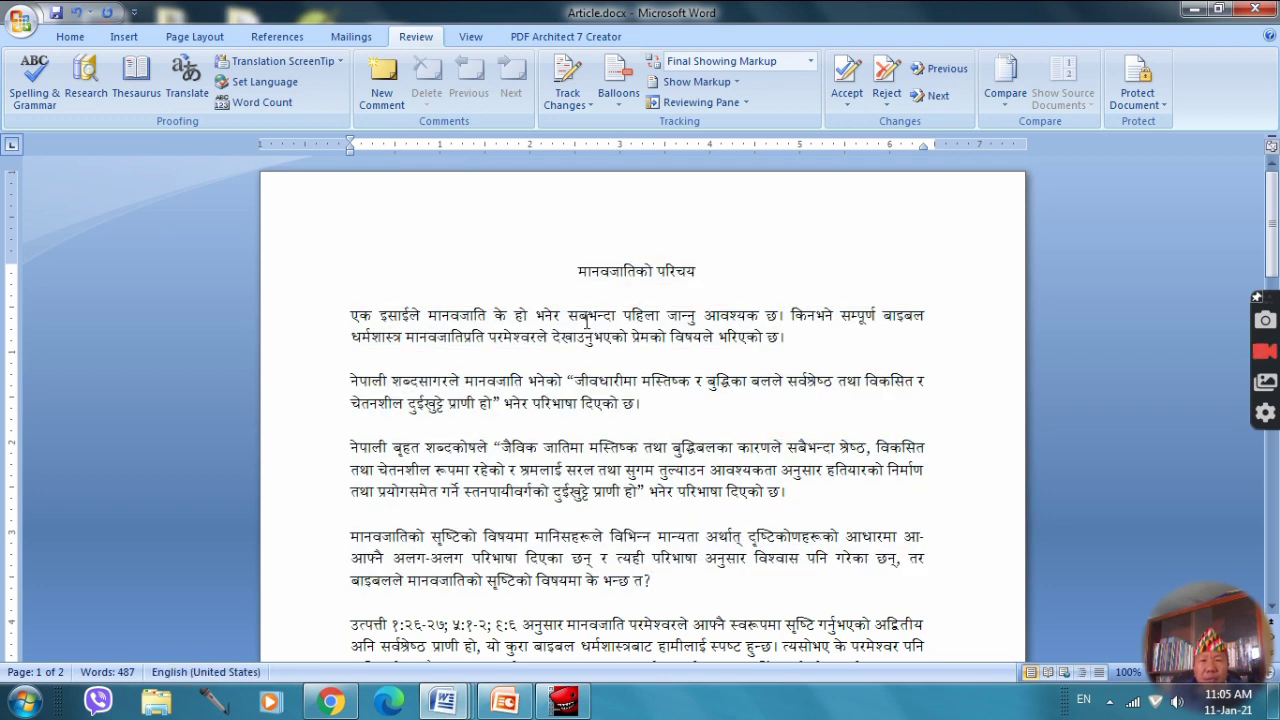
pyautogui.moveTo(577, 271); pyautogui.dragTo(695, 595)
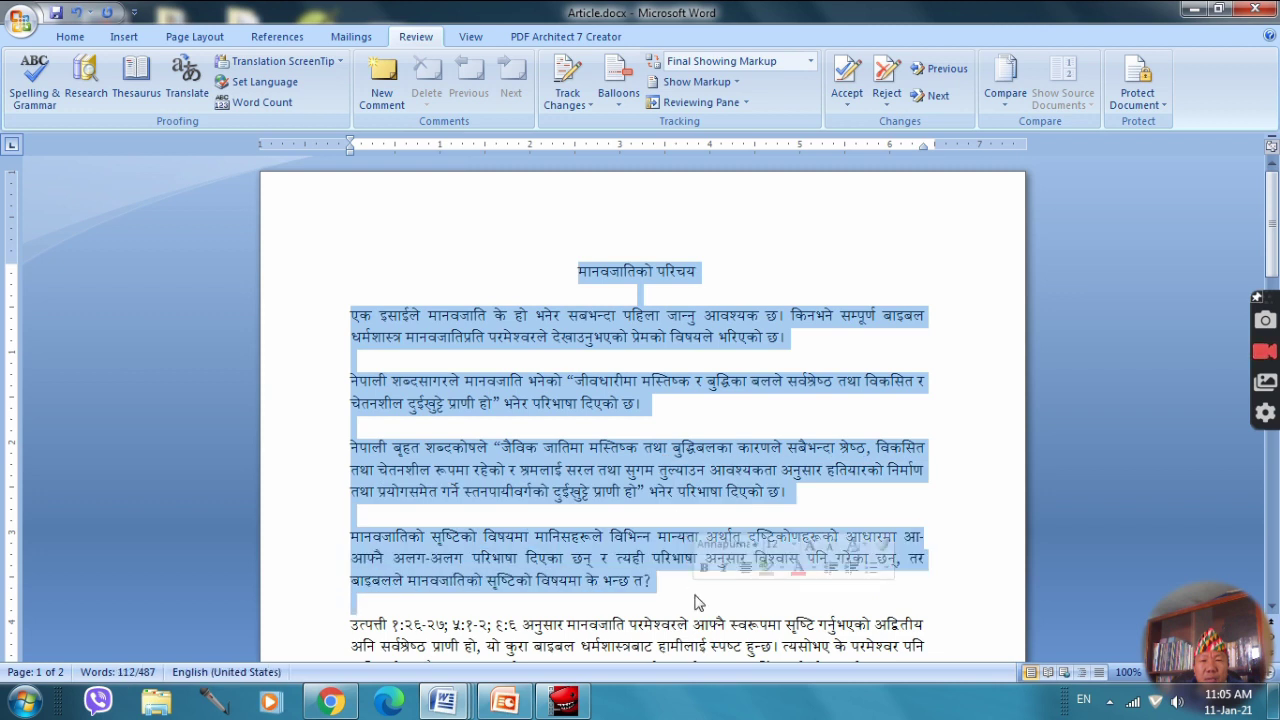
pyautogui.click(665, 588)
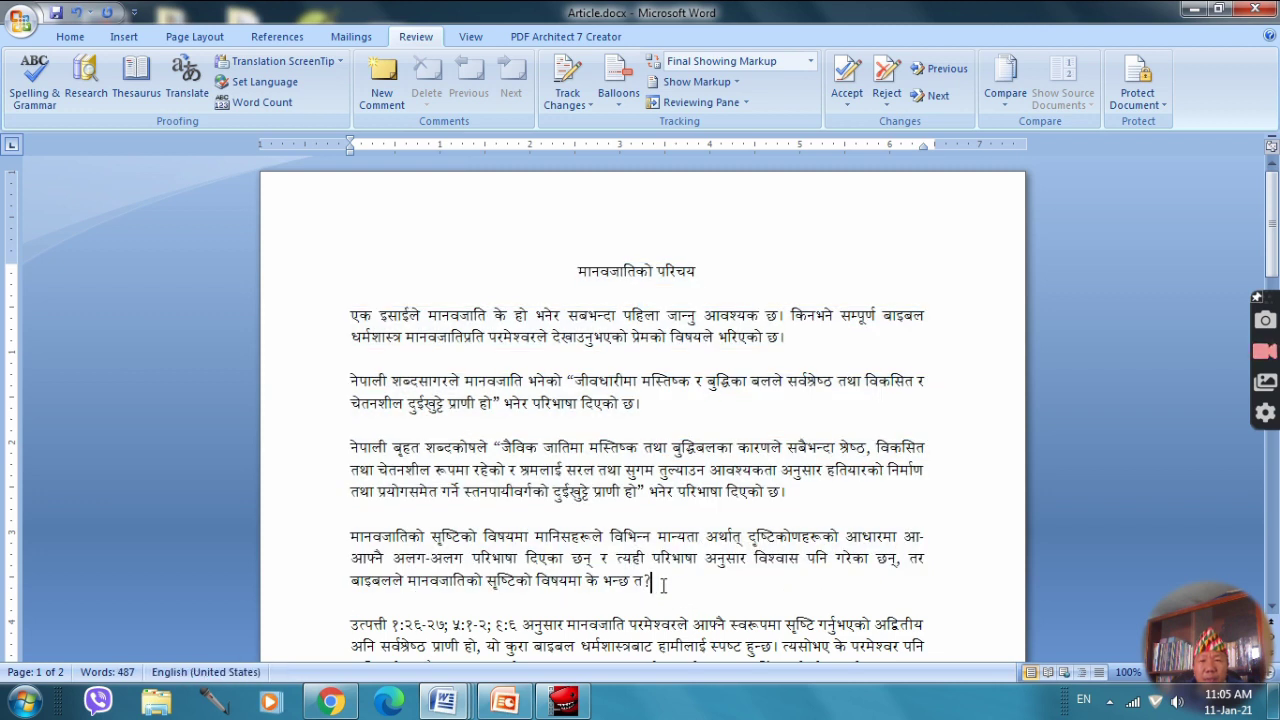
pyautogui.moveTo(578, 271); pyautogui.dragTo(693, 588)
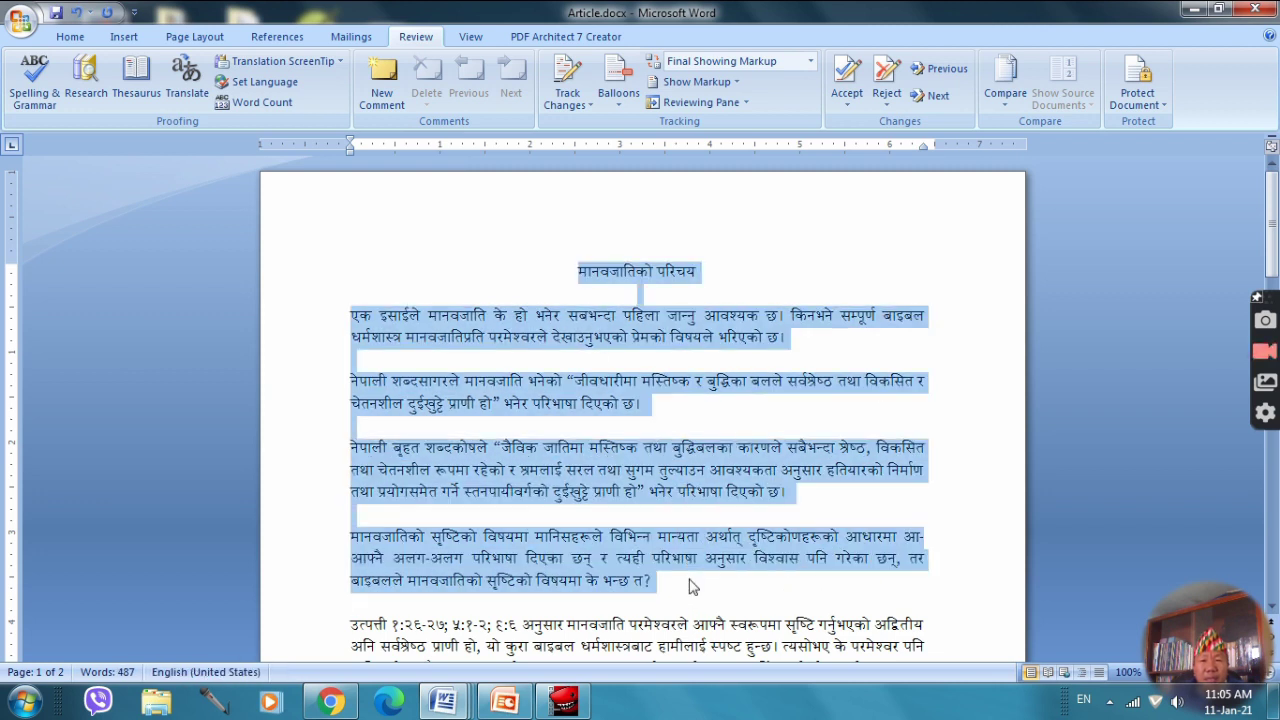
pyautogui.click(626, 472)
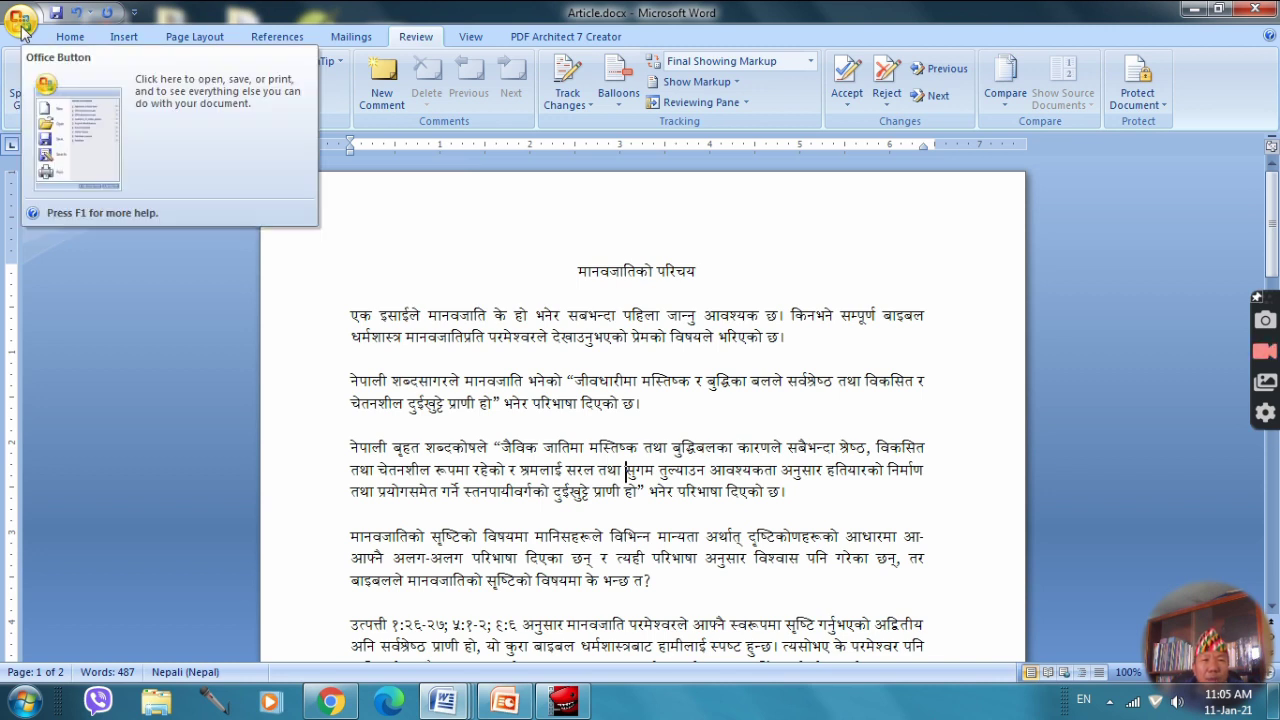
# Save the article, then bring up Save As for Article.docx keeping the Word Document (*.docx) format
pyautogui.click(22, 30)
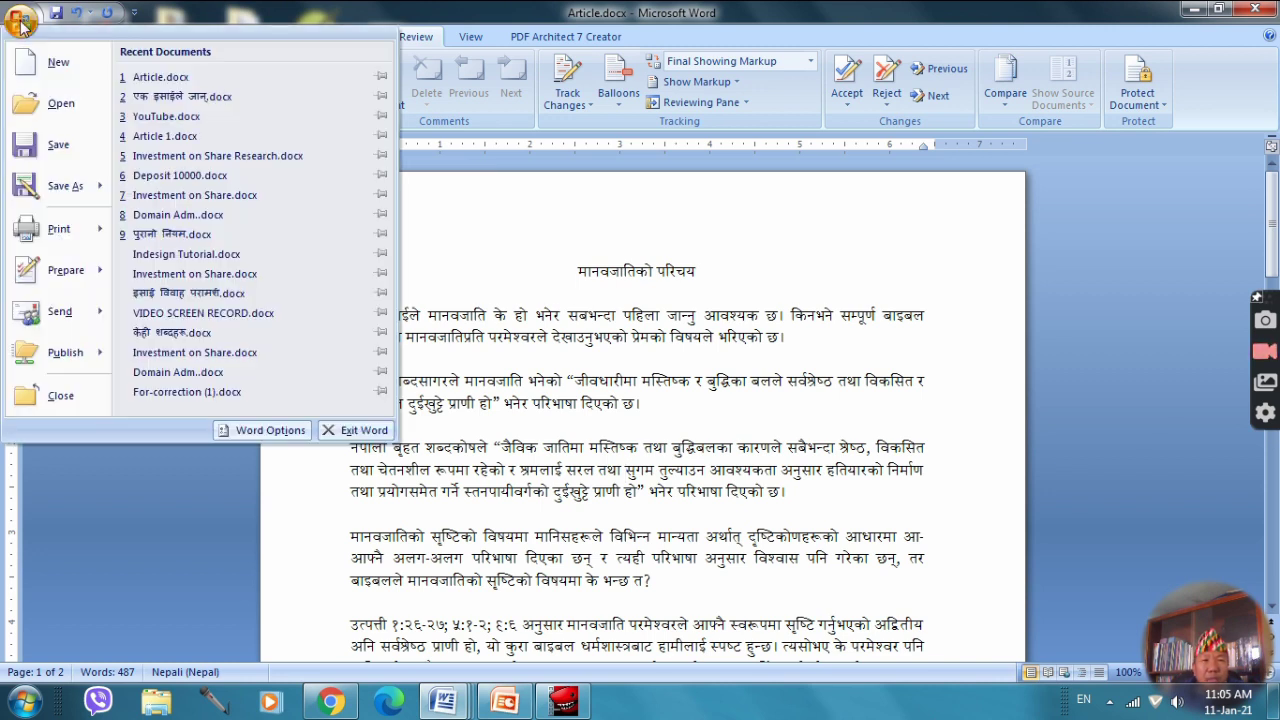
pyautogui.click(42, 150)
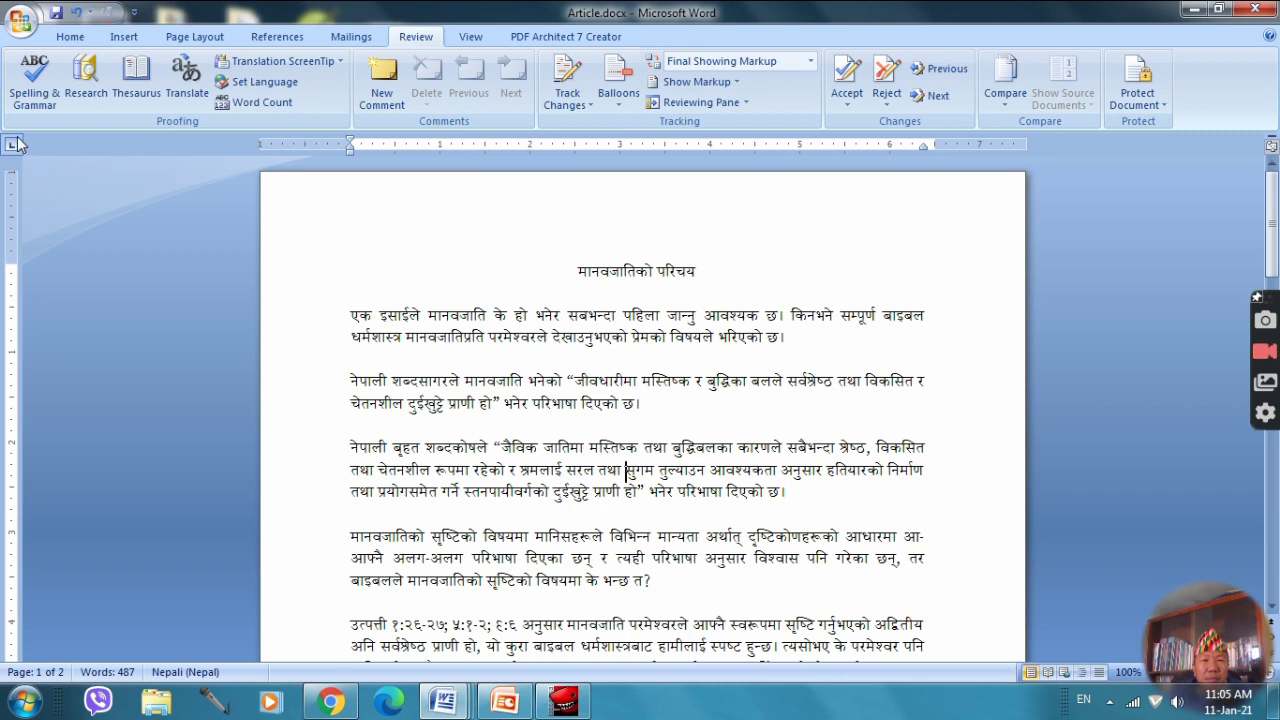
pyautogui.click(20, 22)
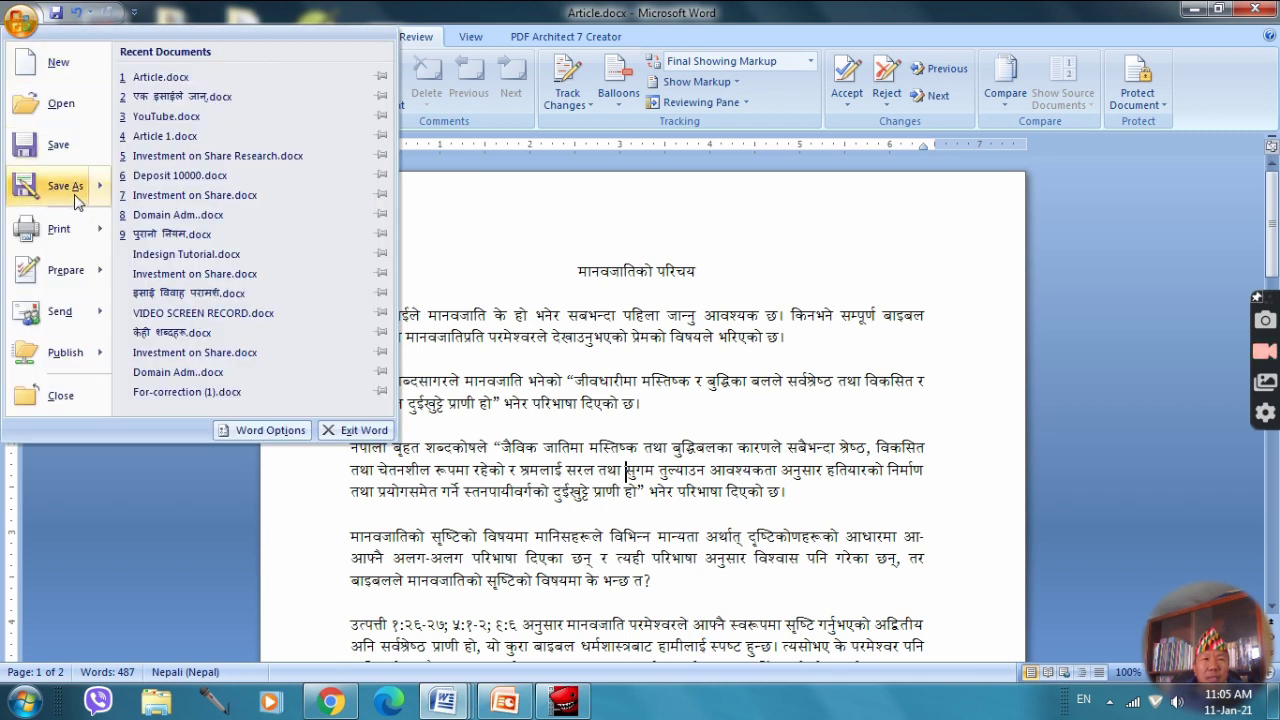
pyautogui.click(565, 273)
pyautogui.press('F12')
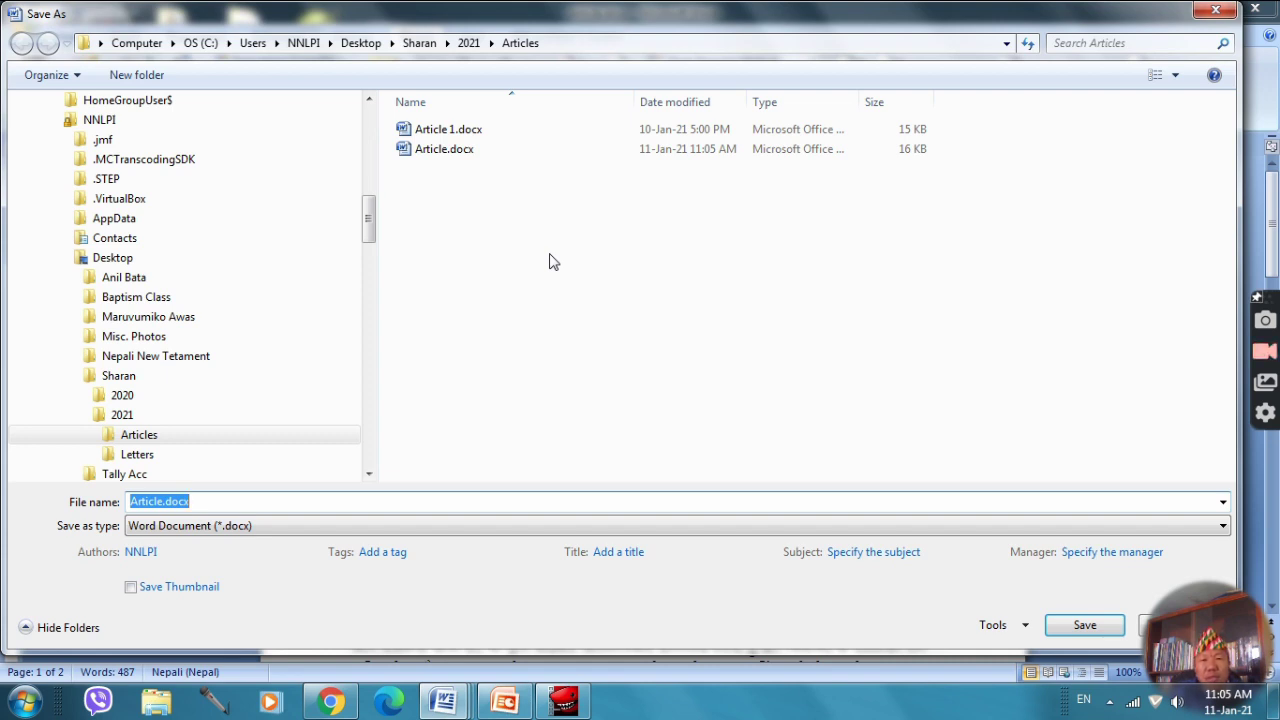
pyautogui.write('Ar')
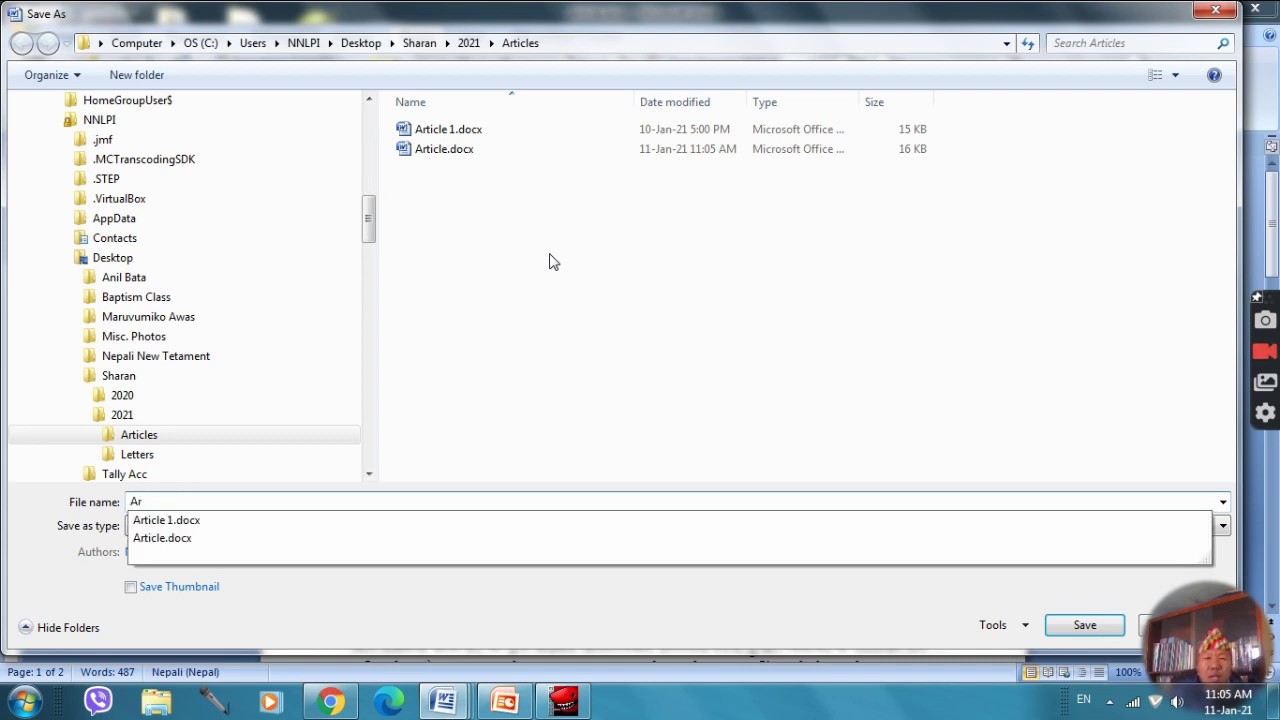
pyautogui.click(176, 527)
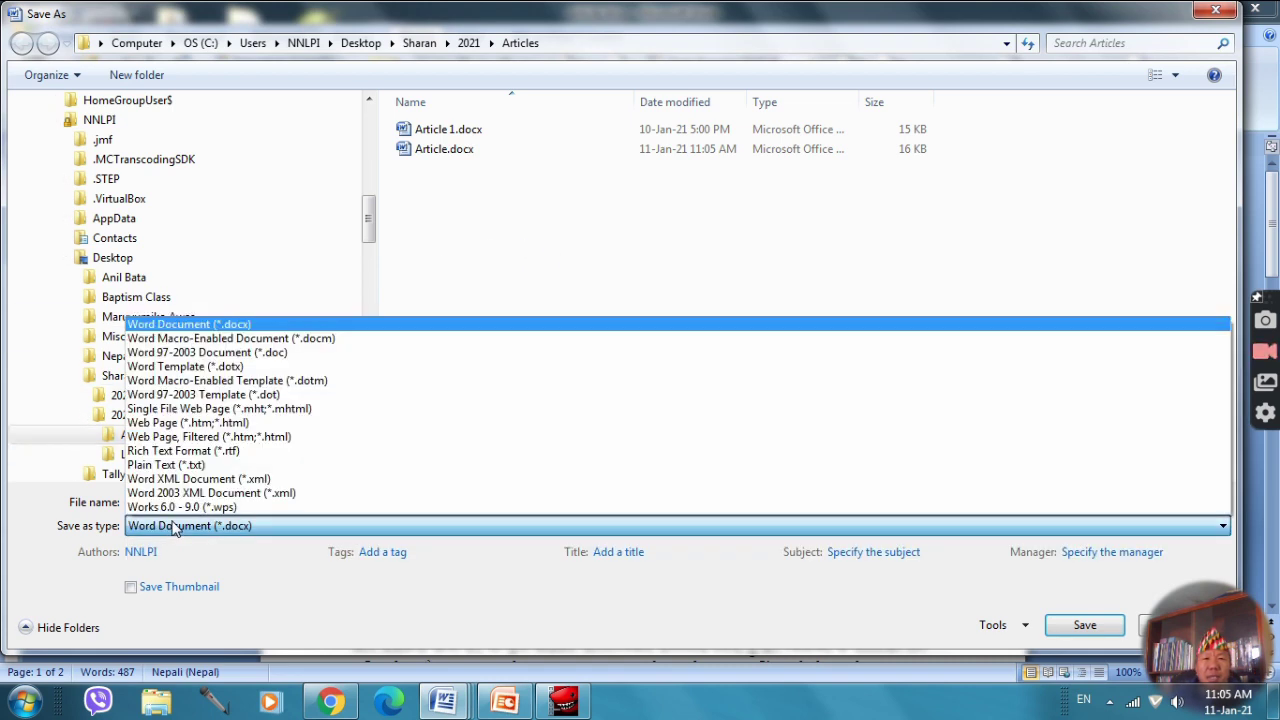
pyautogui.click(172, 527)
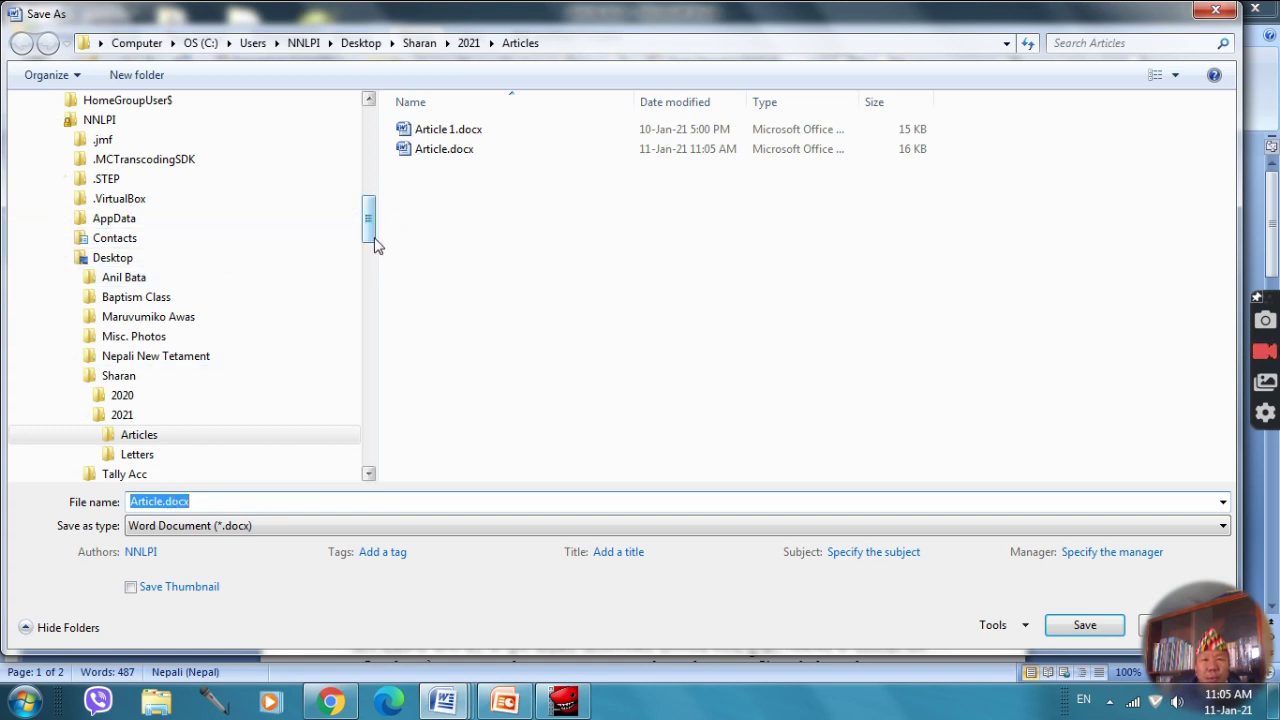
# Browse from the Desktop into the Sharan > 2021 folder
pyautogui.moveTo(370, 232); pyautogui.dragTo(370, 129)
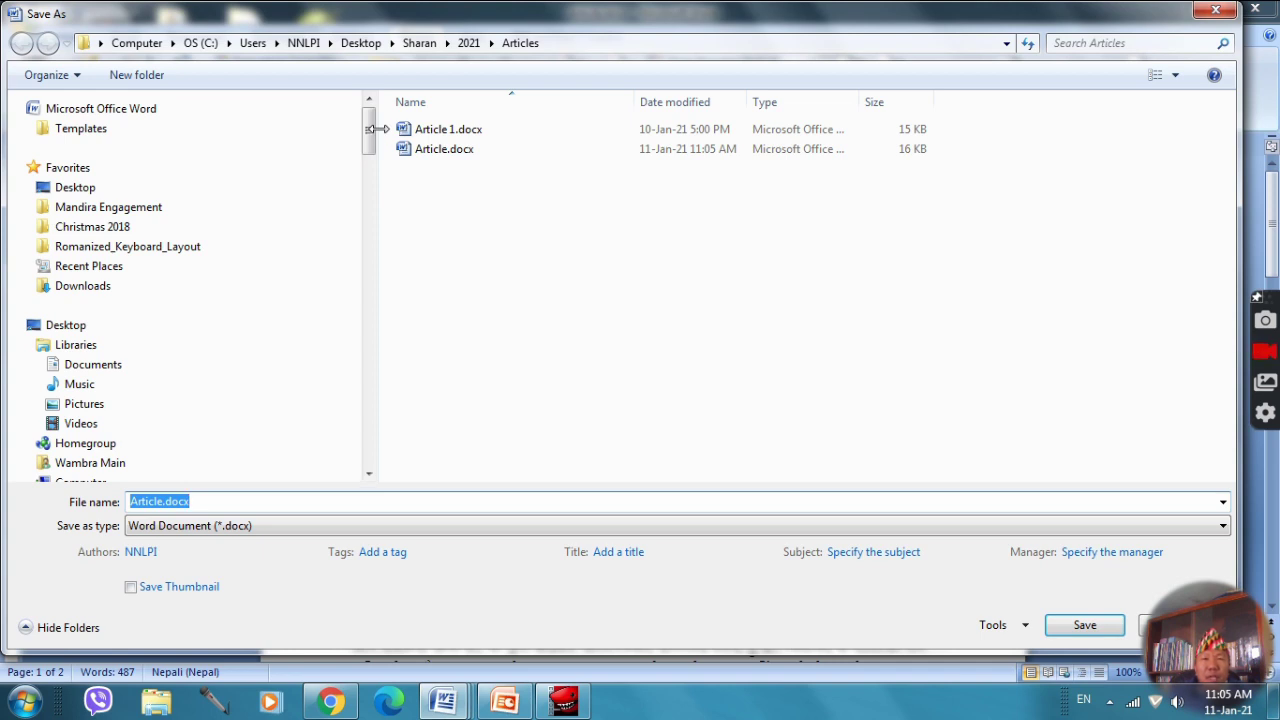
pyautogui.click(196, 505)
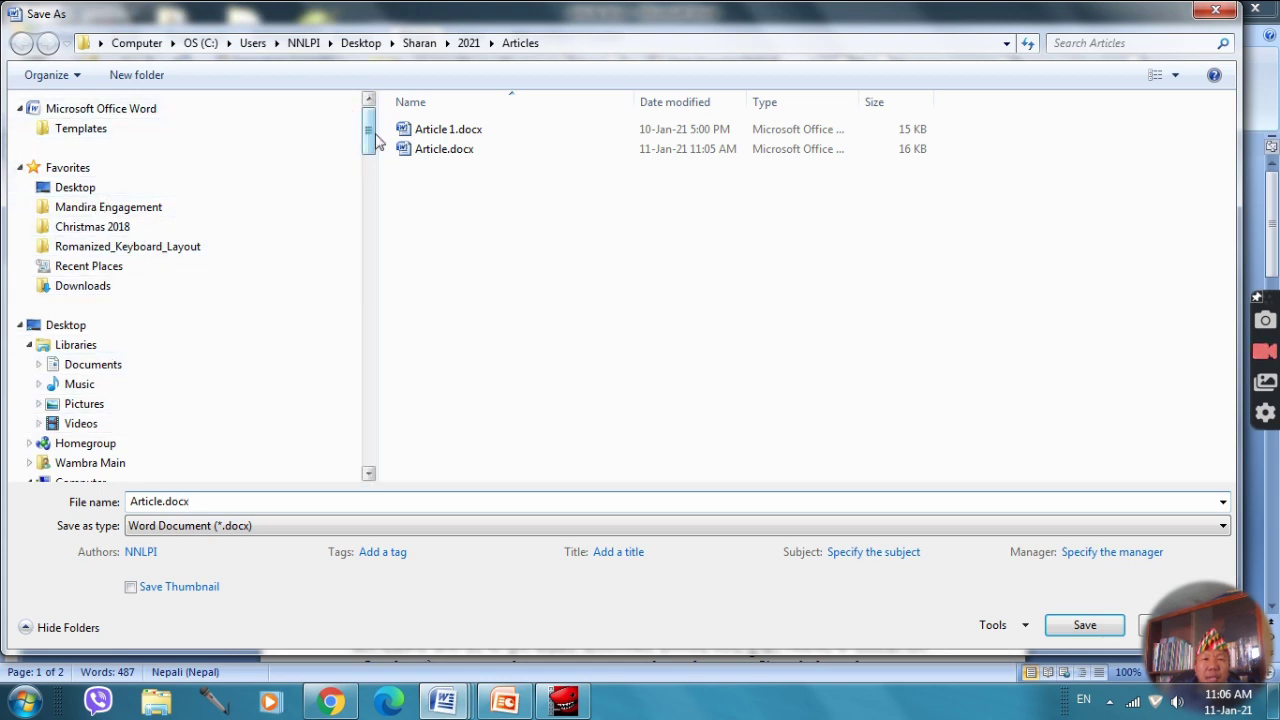
pyautogui.moveTo(370, 135)
pyautogui.mouseDown()
pyautogui.moveTo(370, 464)
pyautogui.moveTo(375, 148)
pyautogui.mouseUp()
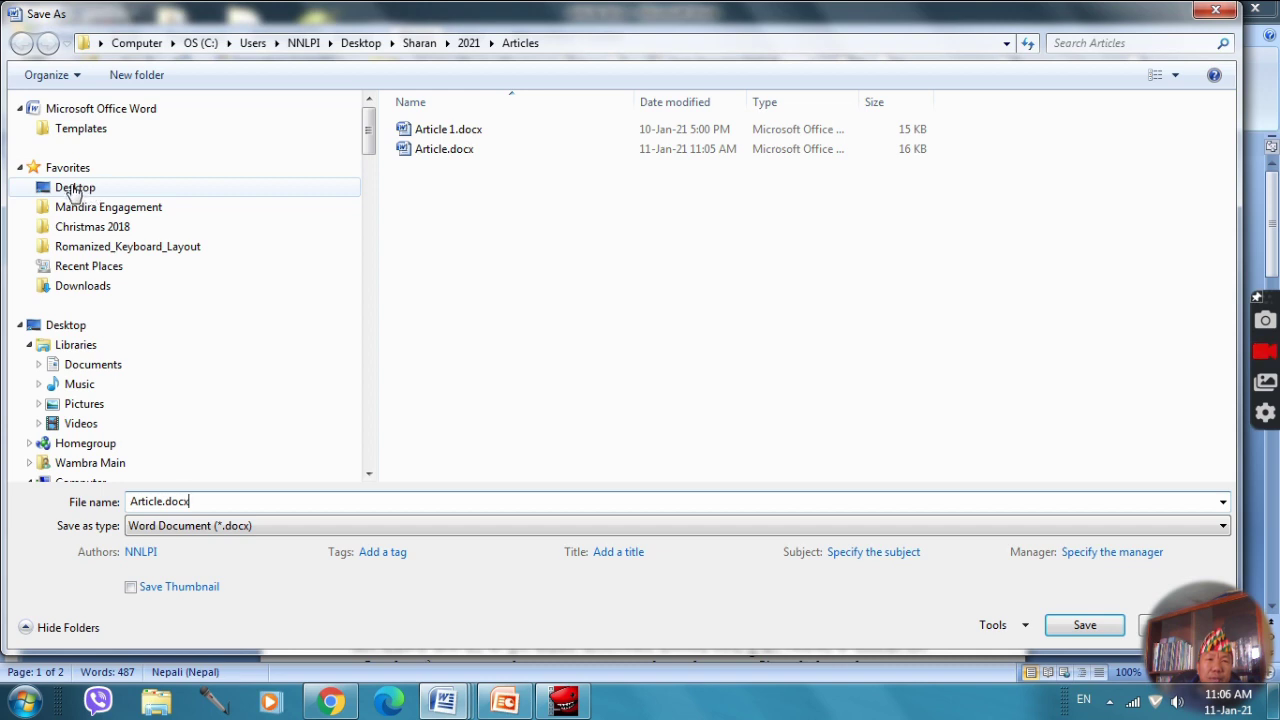
pyautogui.click(74, 190)
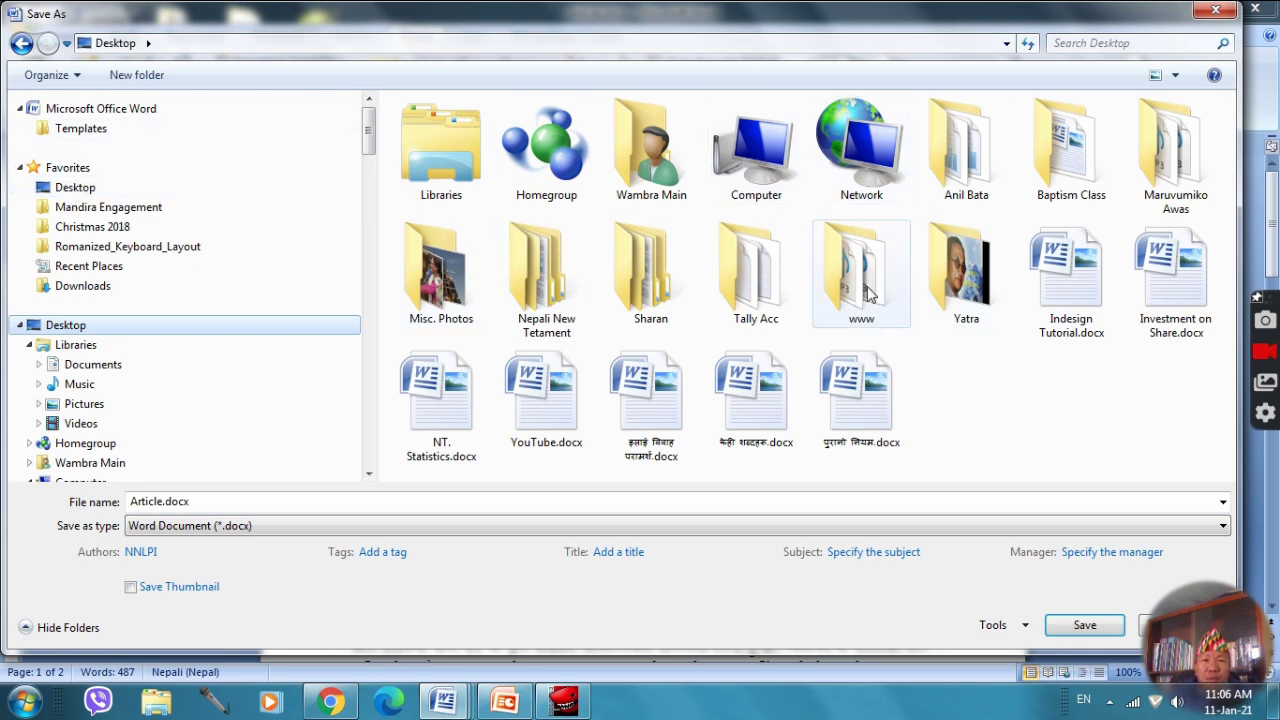
pyautogui.click(642, 282)
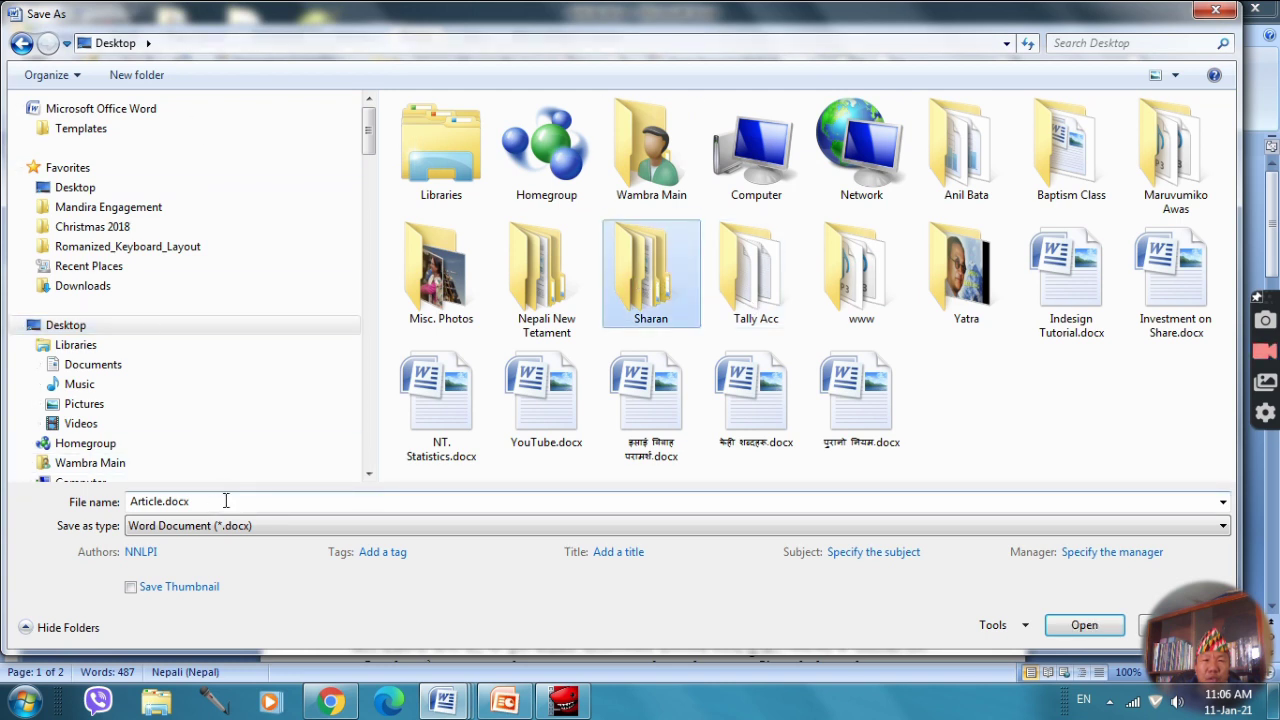
pyautogui.doubleClick(655, 278)
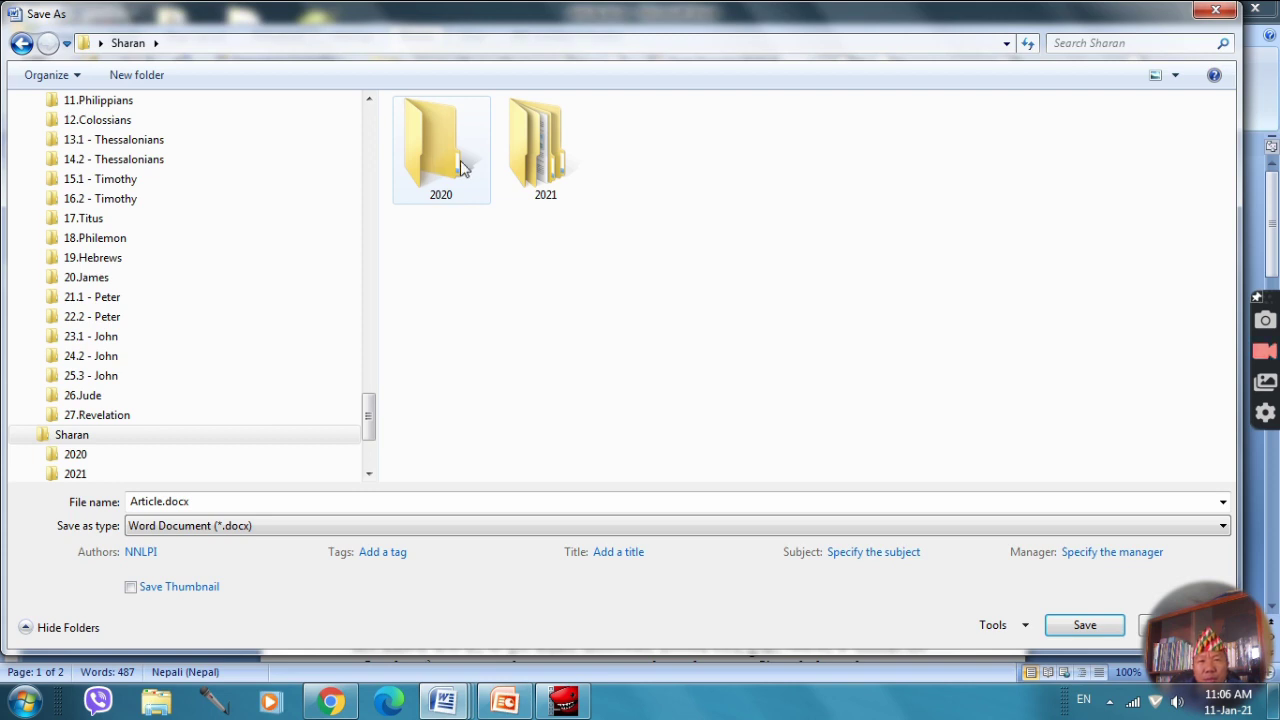
pyautogui.click(543, 174)
pyautogui.doubleClick(542, 150)
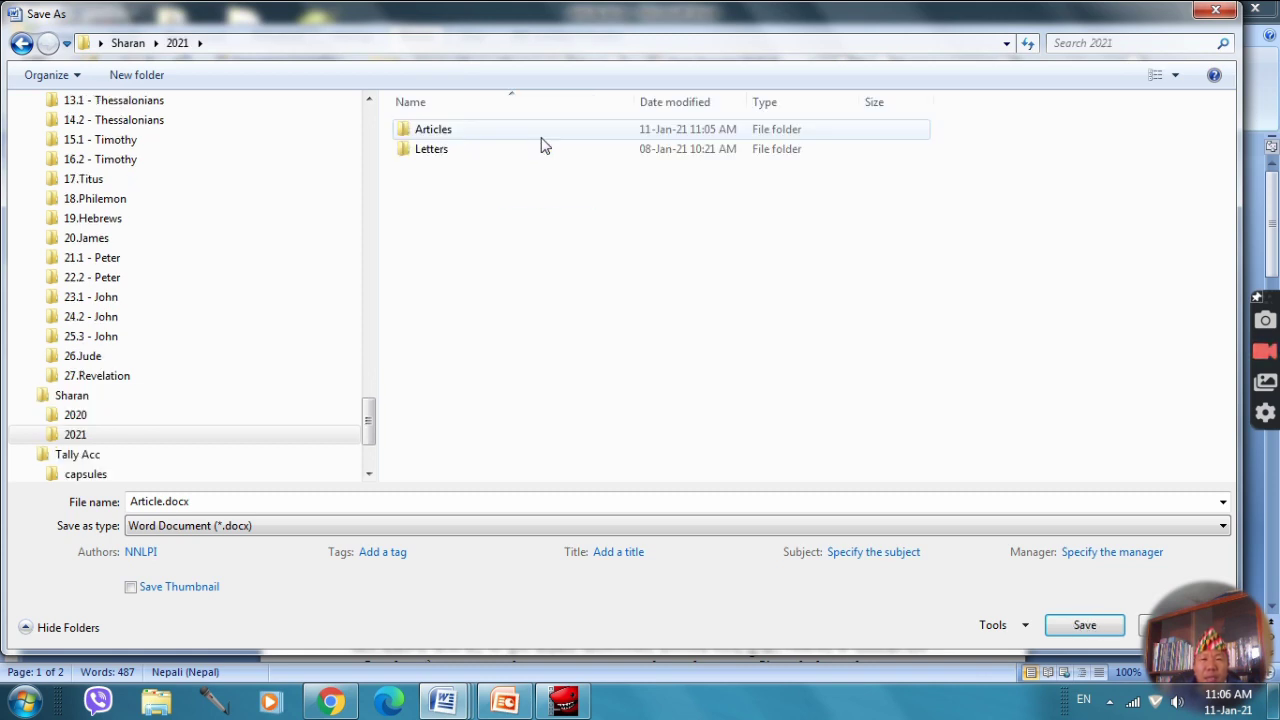
# Open the Articles folder and save Article.docx there
pyautogui.doubleClick(171, 503)
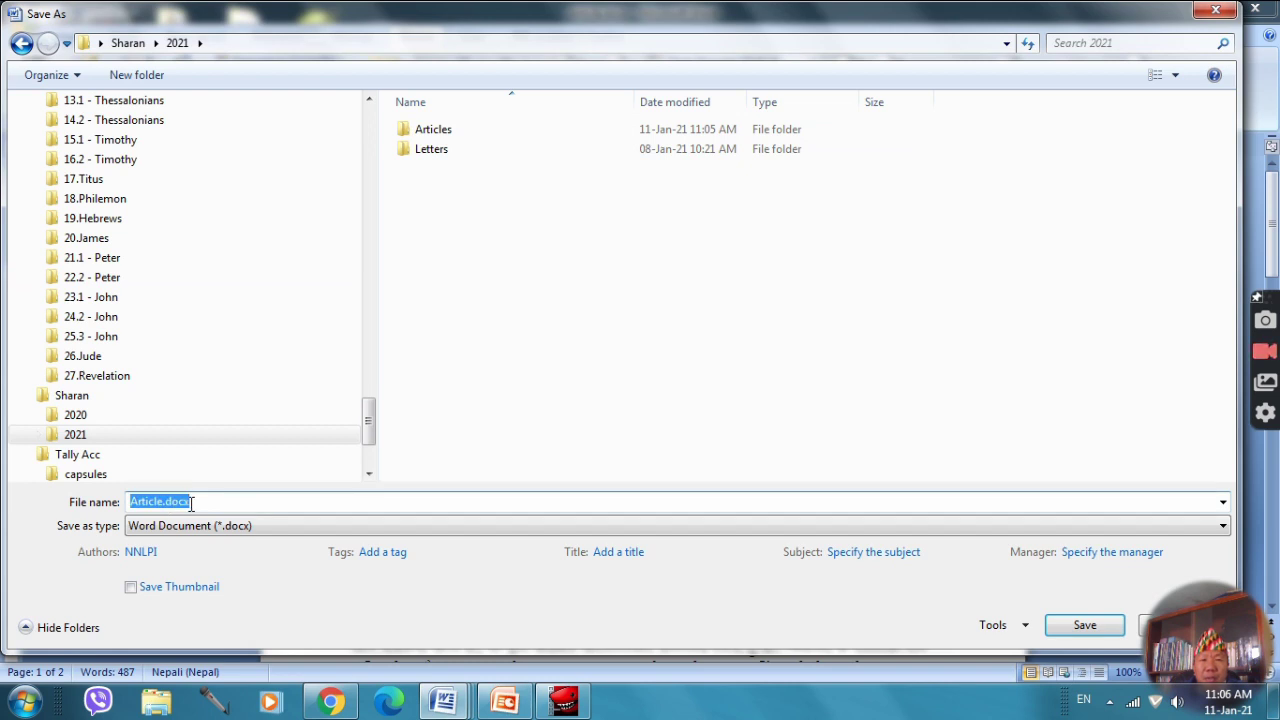
pyautogui.click(405, 133)
pyautogui.click(406, 156)
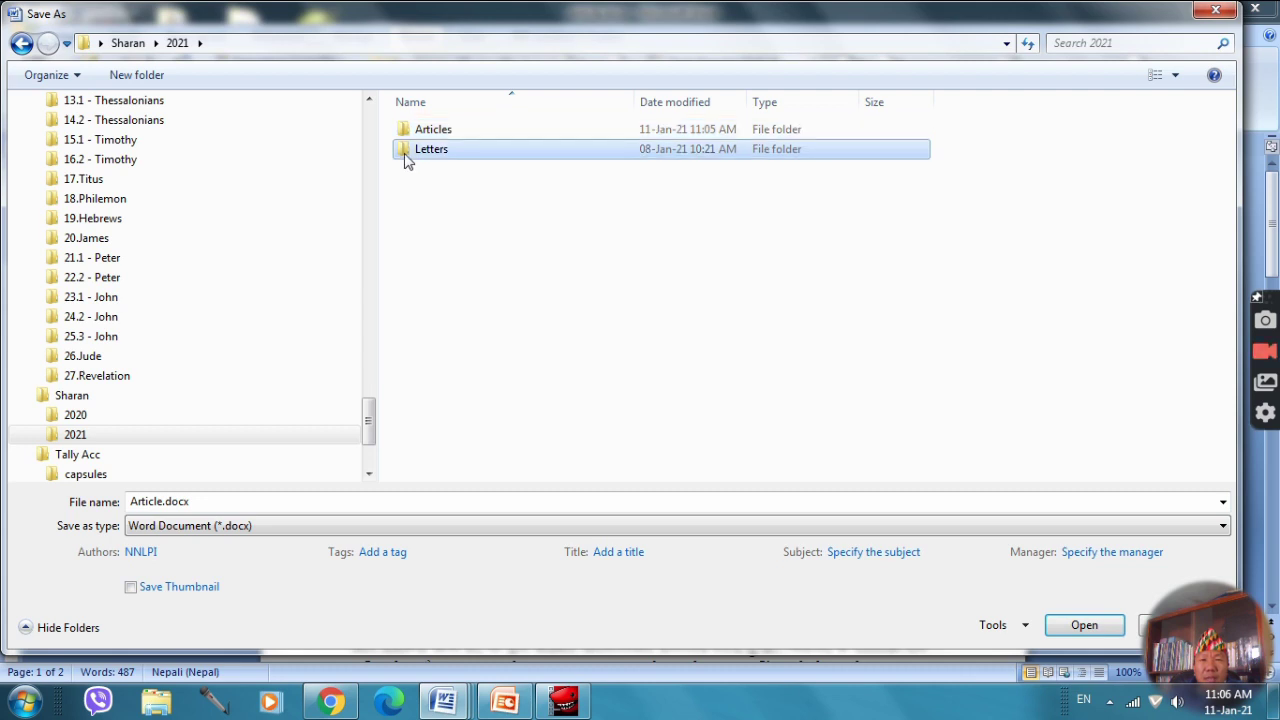
pyautogui.doubleClick(404, 133)
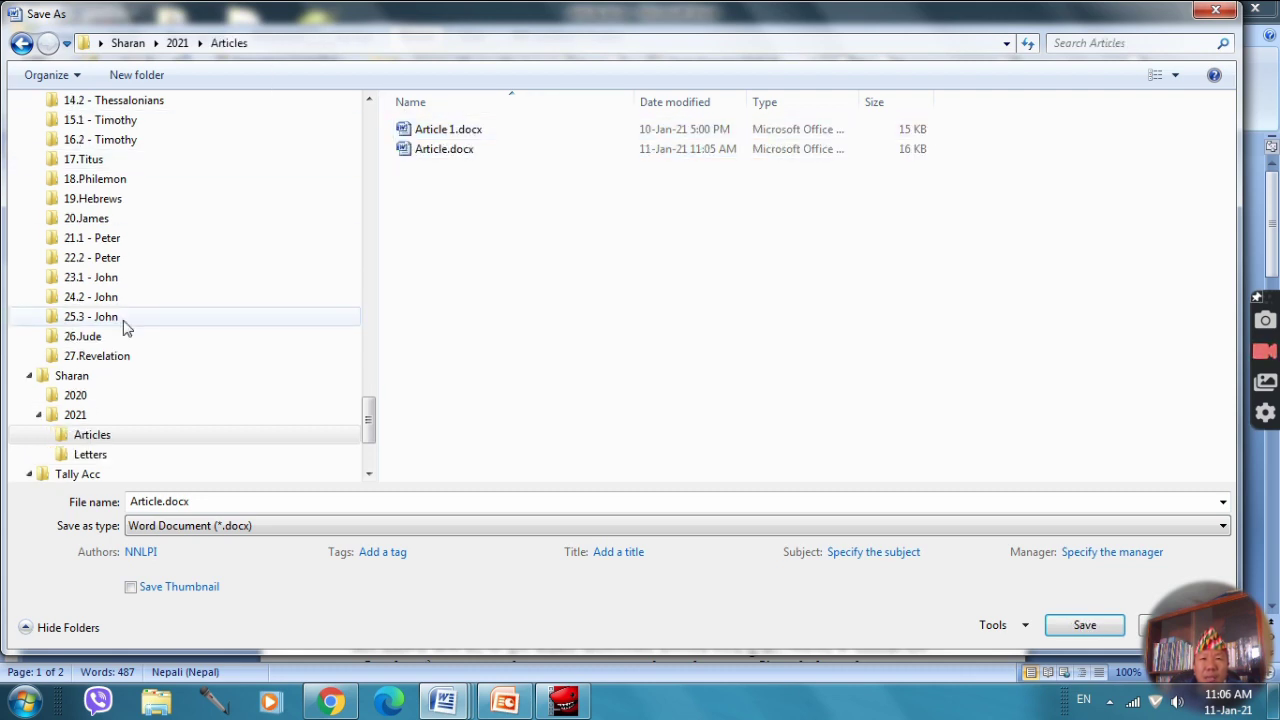
pyautogui.click(1088, 630)
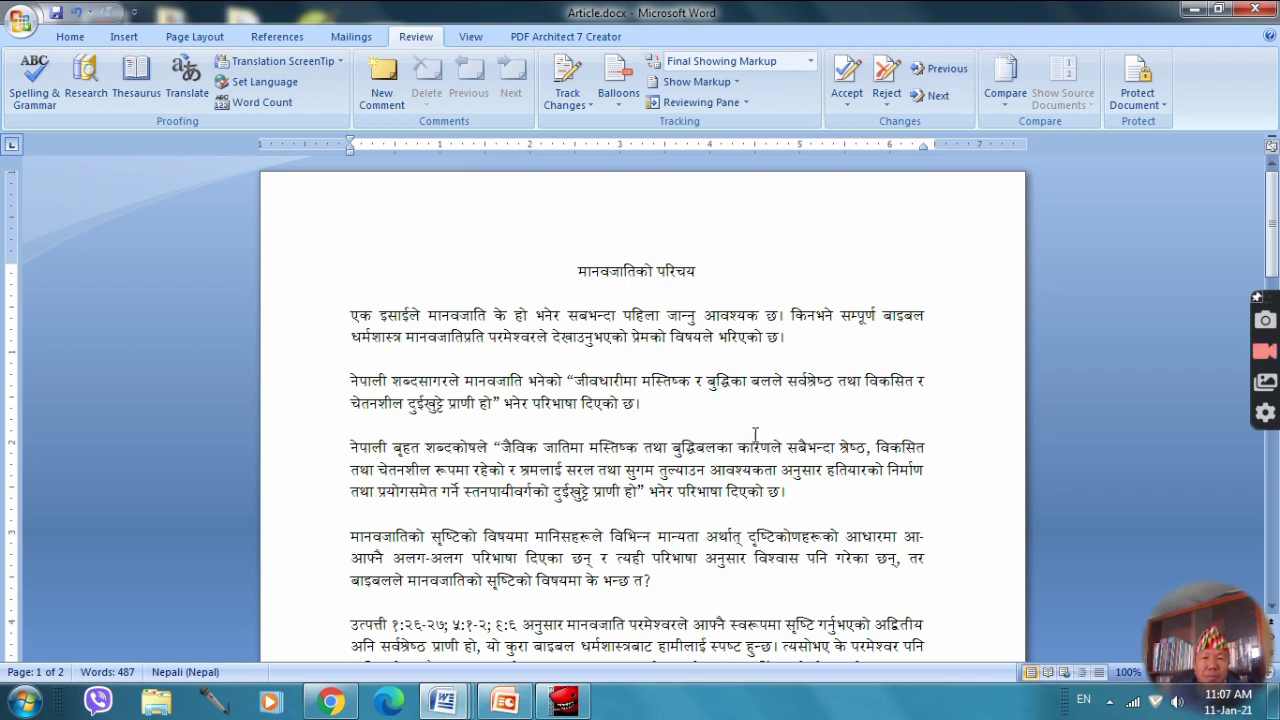
pyautogui.moveTo(577, 271); pyautogui.dragTo(722, 516)
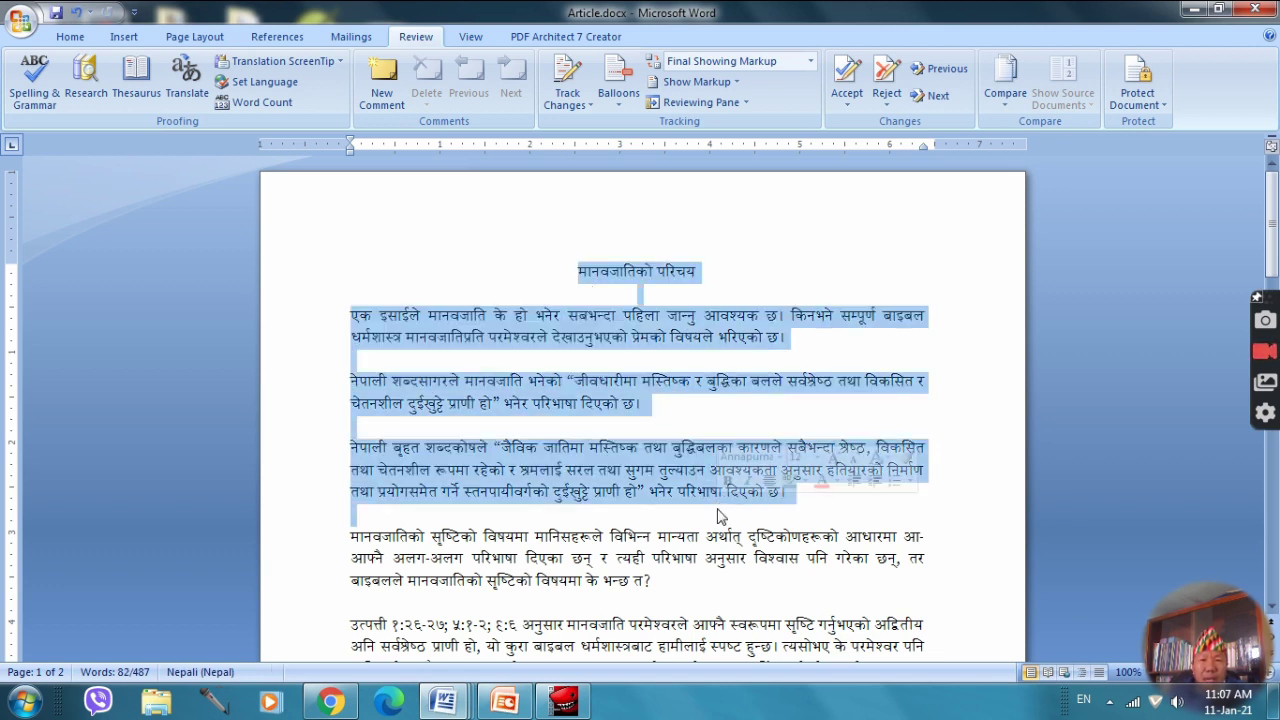
pyautogui.click(637, 360)
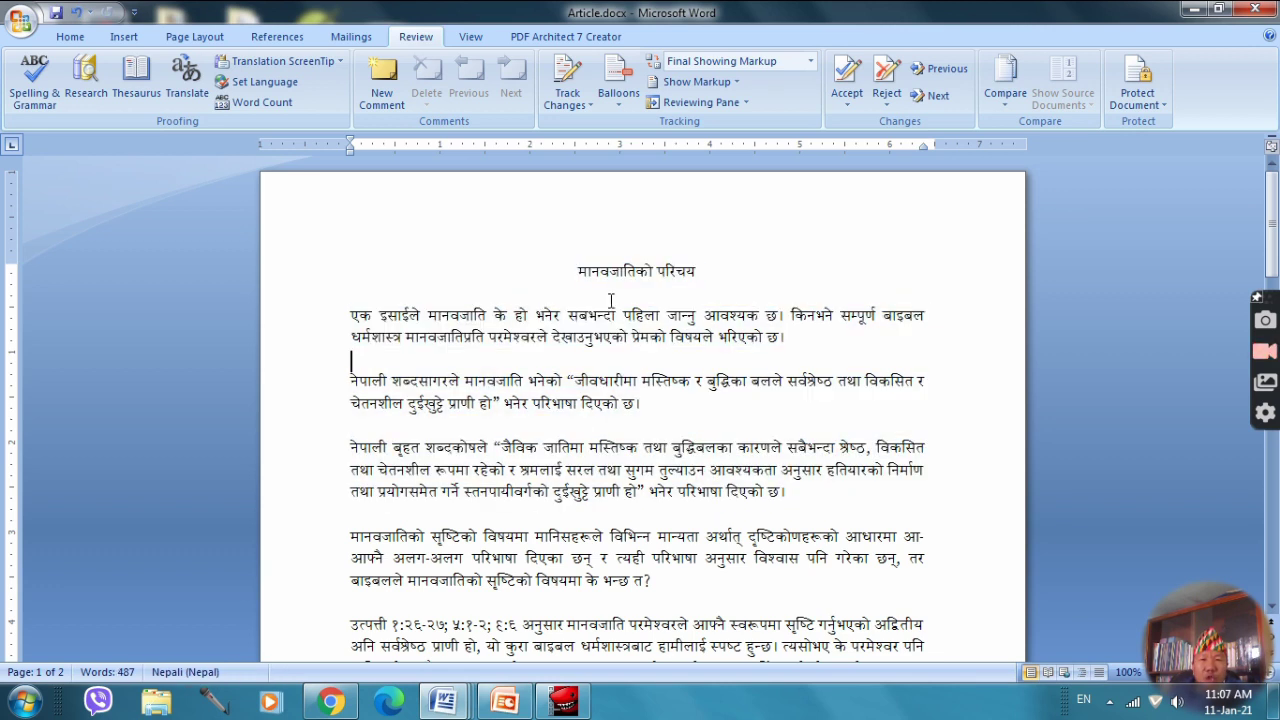
pyautogui.moveTo(578, 271)
pyautogui.mouseDown()
pyautogui.moveTo(762, 409)
pyautogui.moveTo(814, 492)
pyautogui.mouseUp()
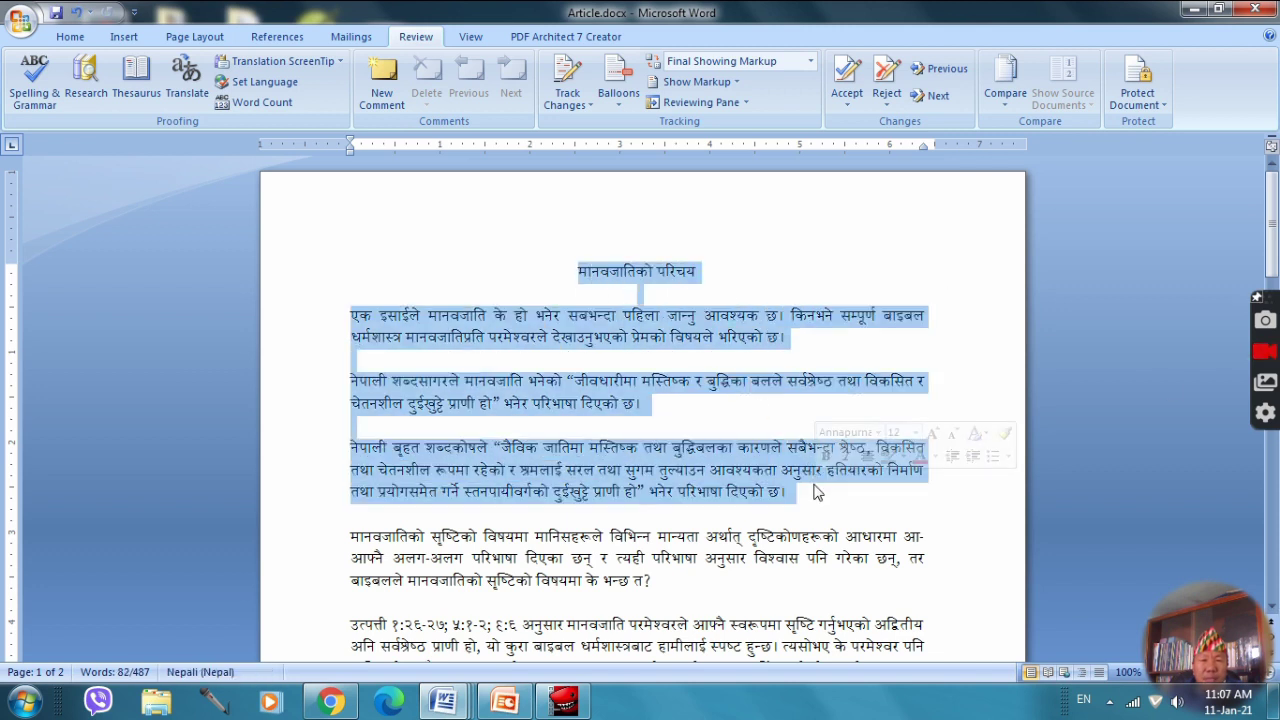
pyautogui.click(763, 472)
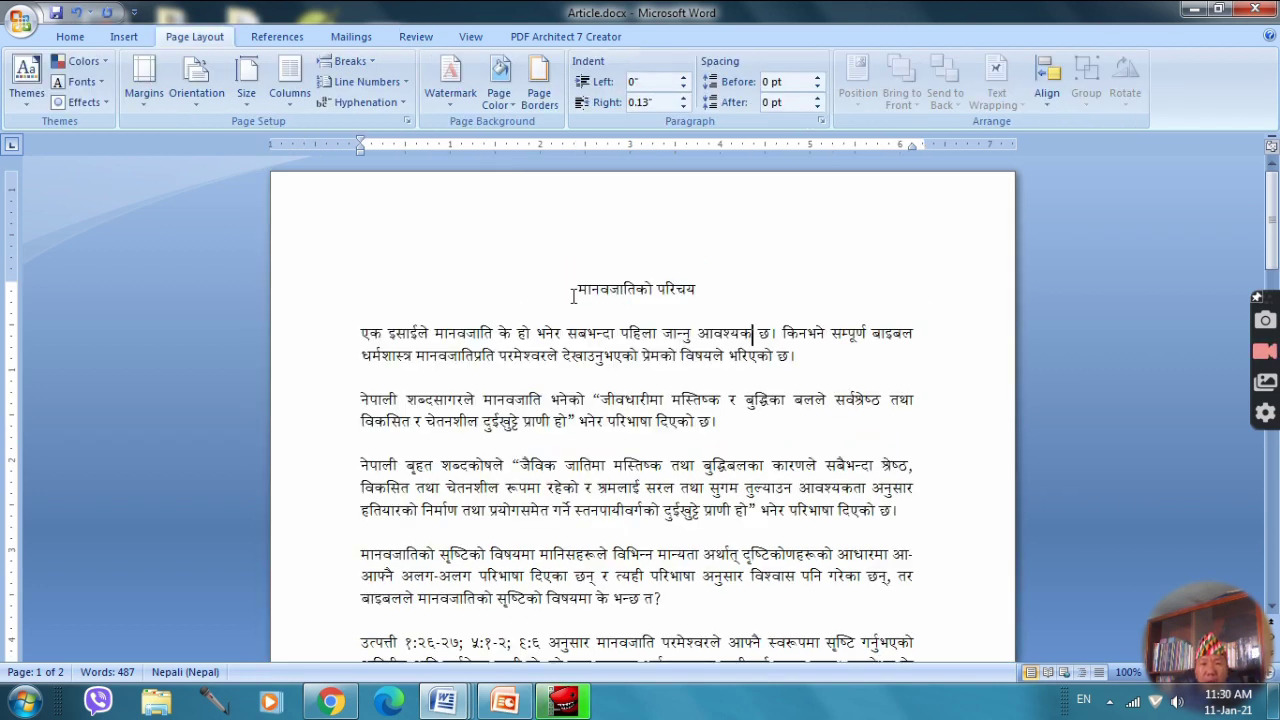
pyautogui.moveTo(573, 294)
pyautogui.mouseDown()
pyautogui.moveTo(863, 514)
pyautogui.moveTo(906, 524)
pyautogui.mouseUp()
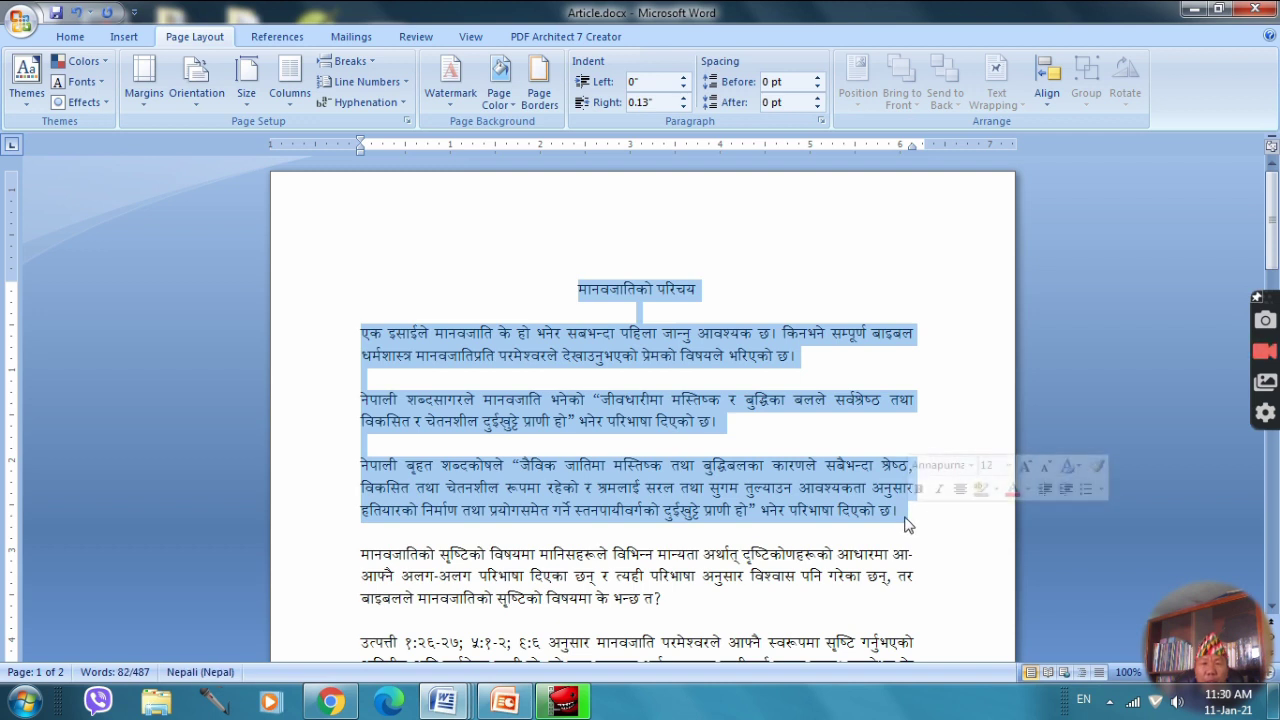
pyautogui.click(840, 488)
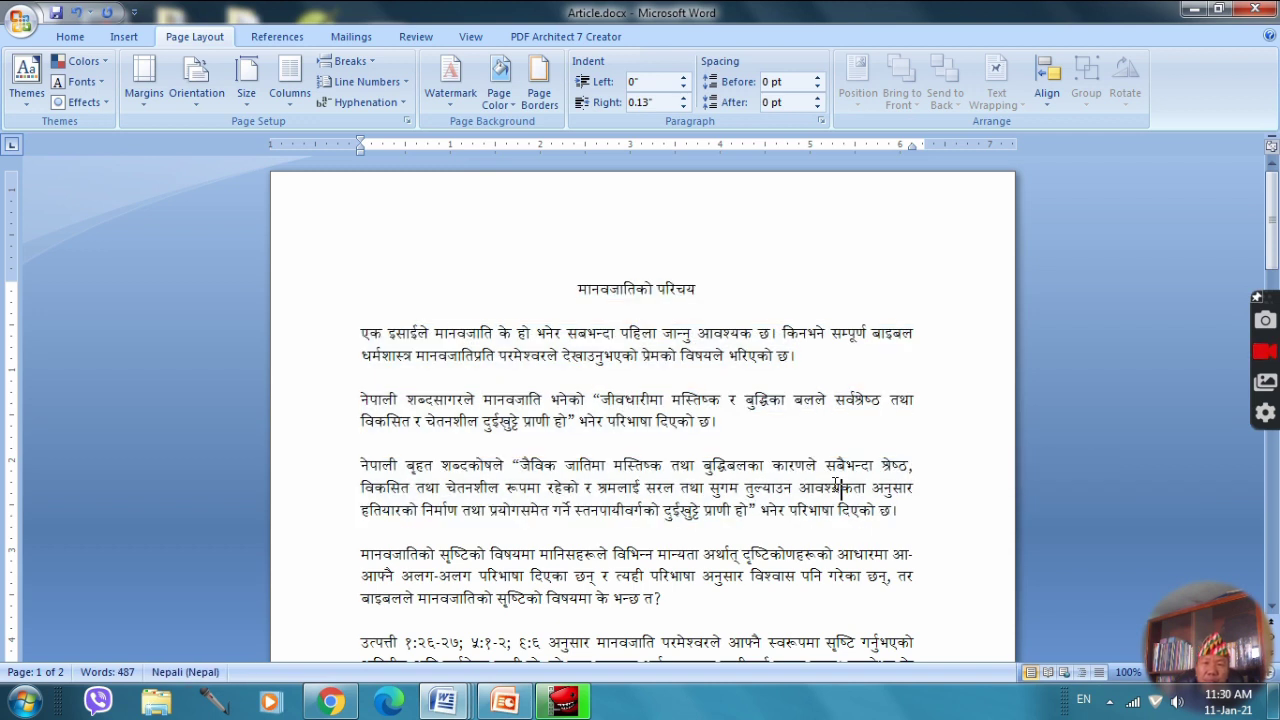
pyautogui.moveTo(574, 290)
pyautogui.mouseDown()
pyautogui.moveTo(915, 573)
pyautogui.moveTo(922, 605)
pyautogui.mouseUp()
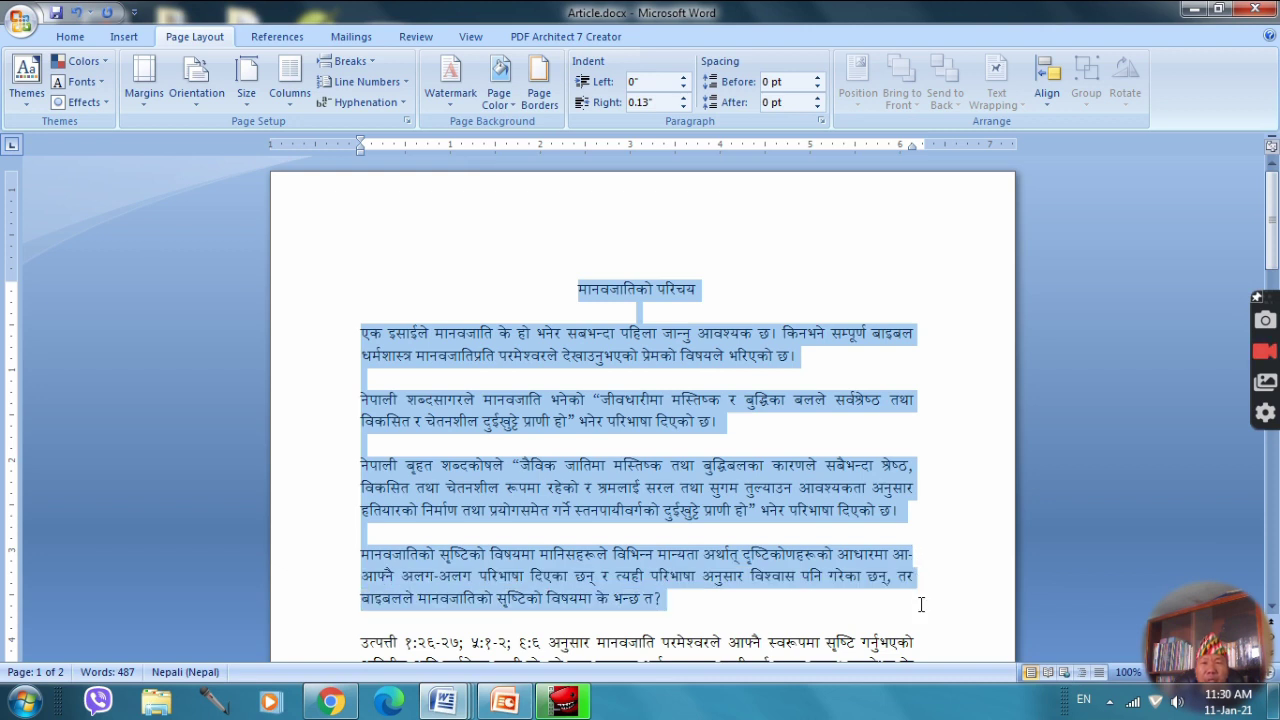
pyautogui.click(622, 355)
pyautogui.moveTo(576, 290)
pyautogui.mouseDown()
pyautogui.moveTo(842, 598)
pyautogui.moveTo(826, 605)
pyautogui.mouseUp()
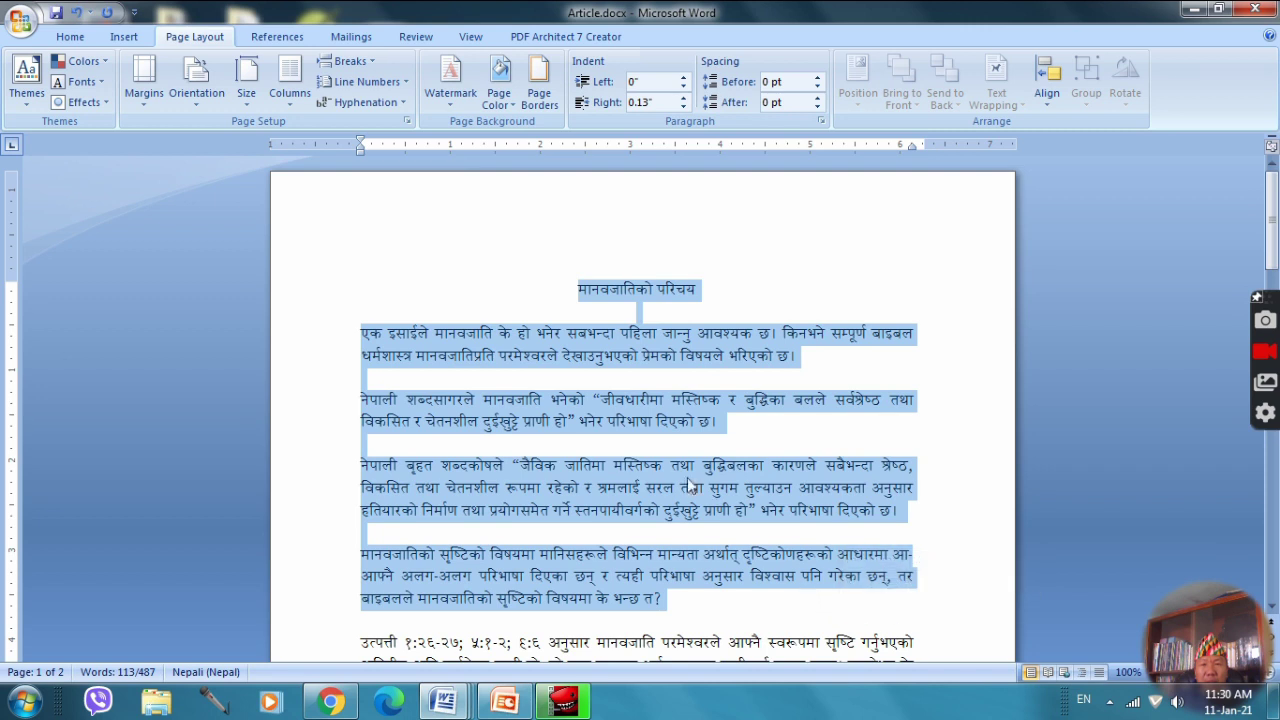
pyautogui.click(676, 471)
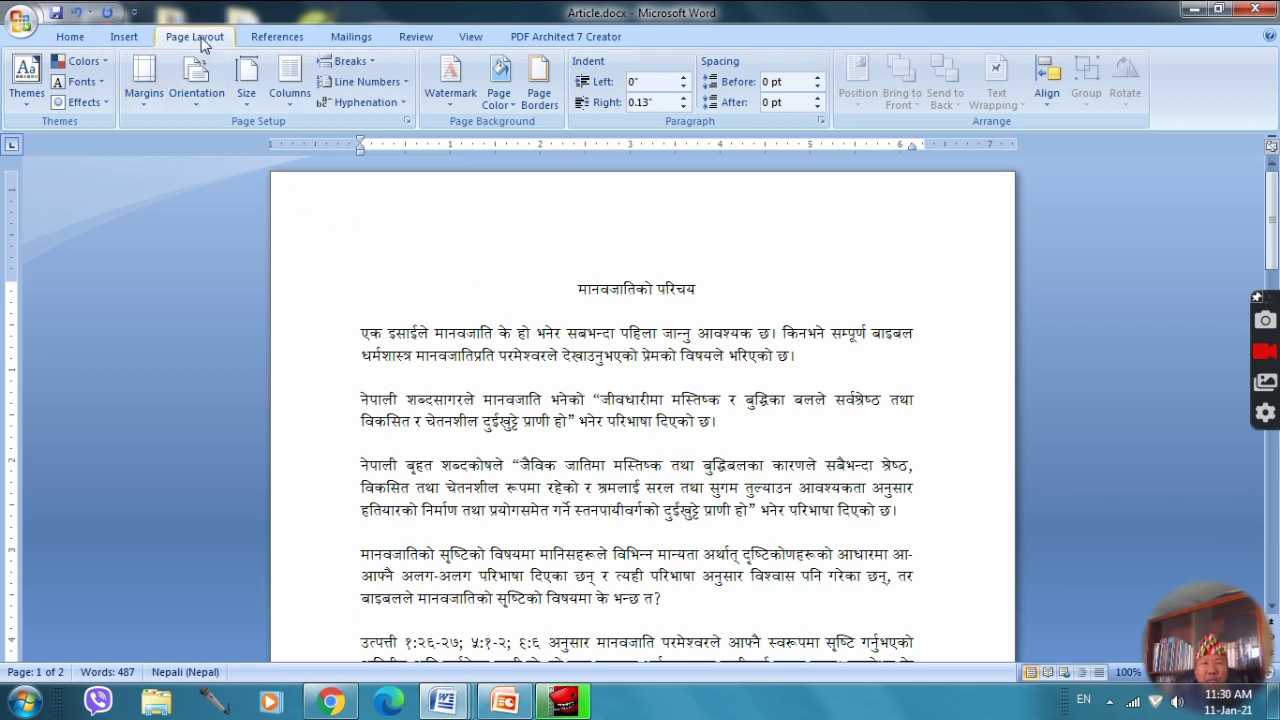
pyautogui.click(66, 37)
pyautogui.click(124, 37)
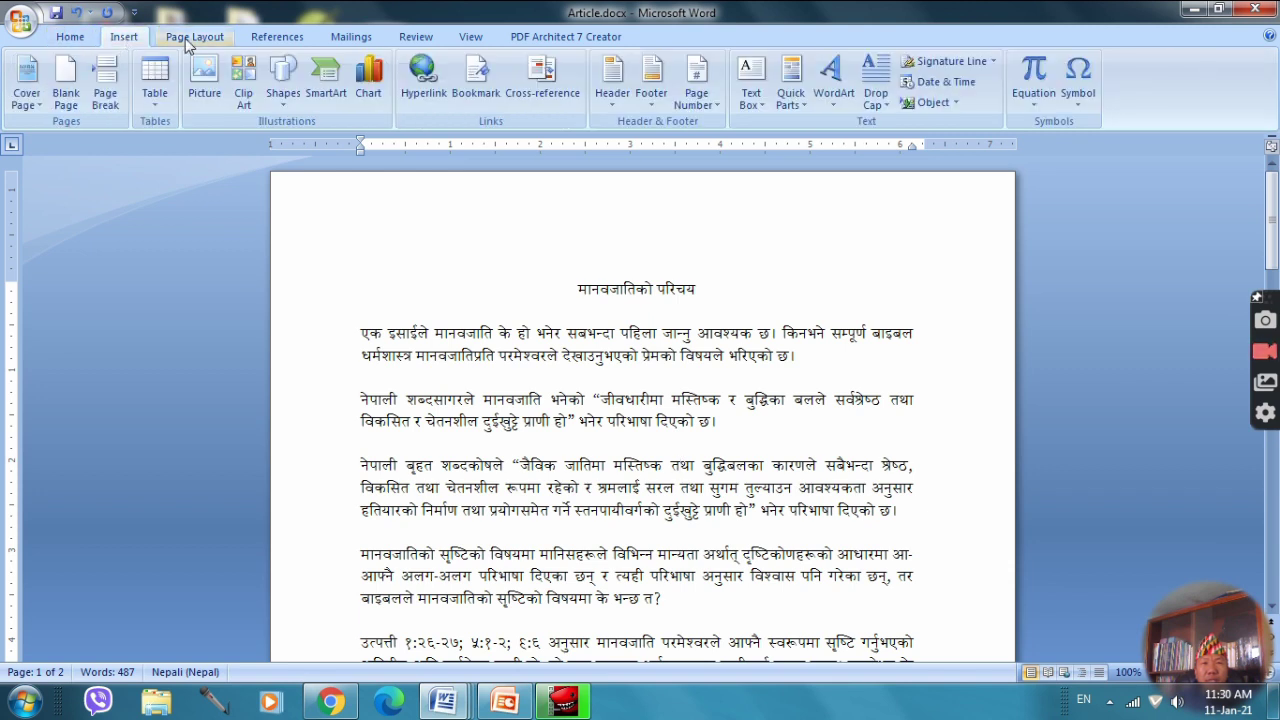
pyautogui.click(195, 38)
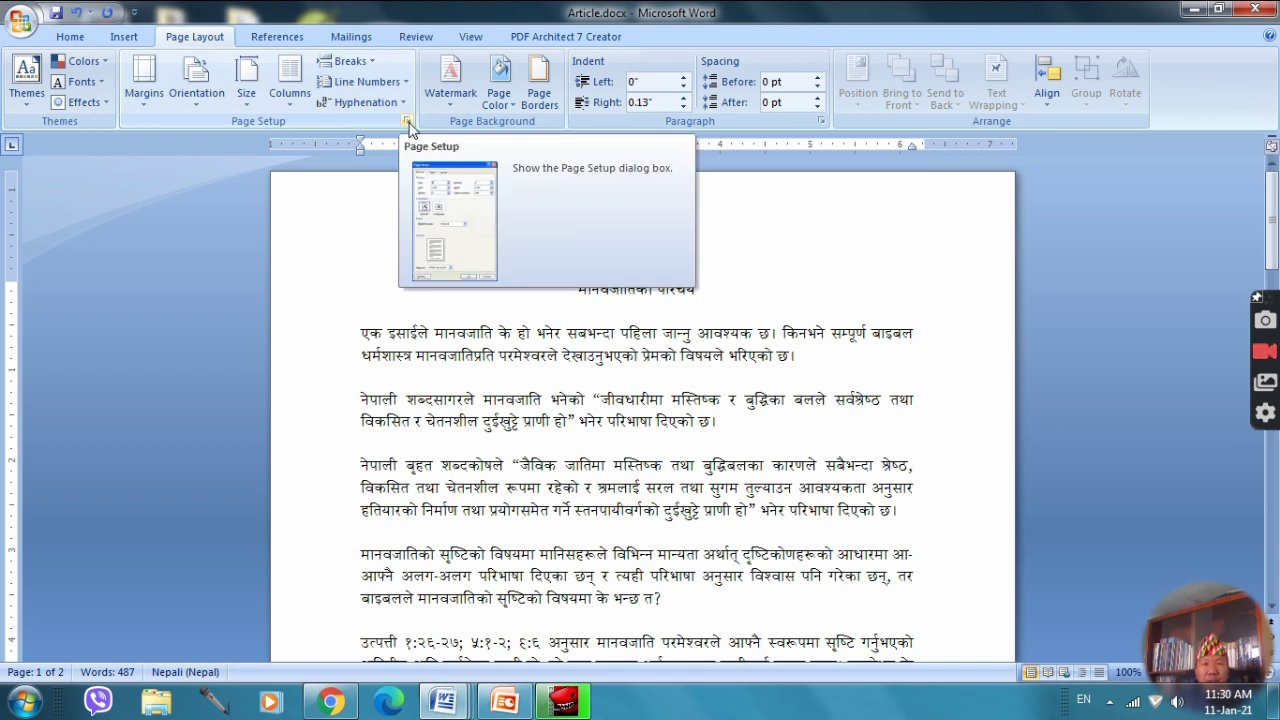
# In Page Setup, raise the top margin to 1.3" while keeping the bottom margin at 0.8"
pyautogui.click(408, 122)
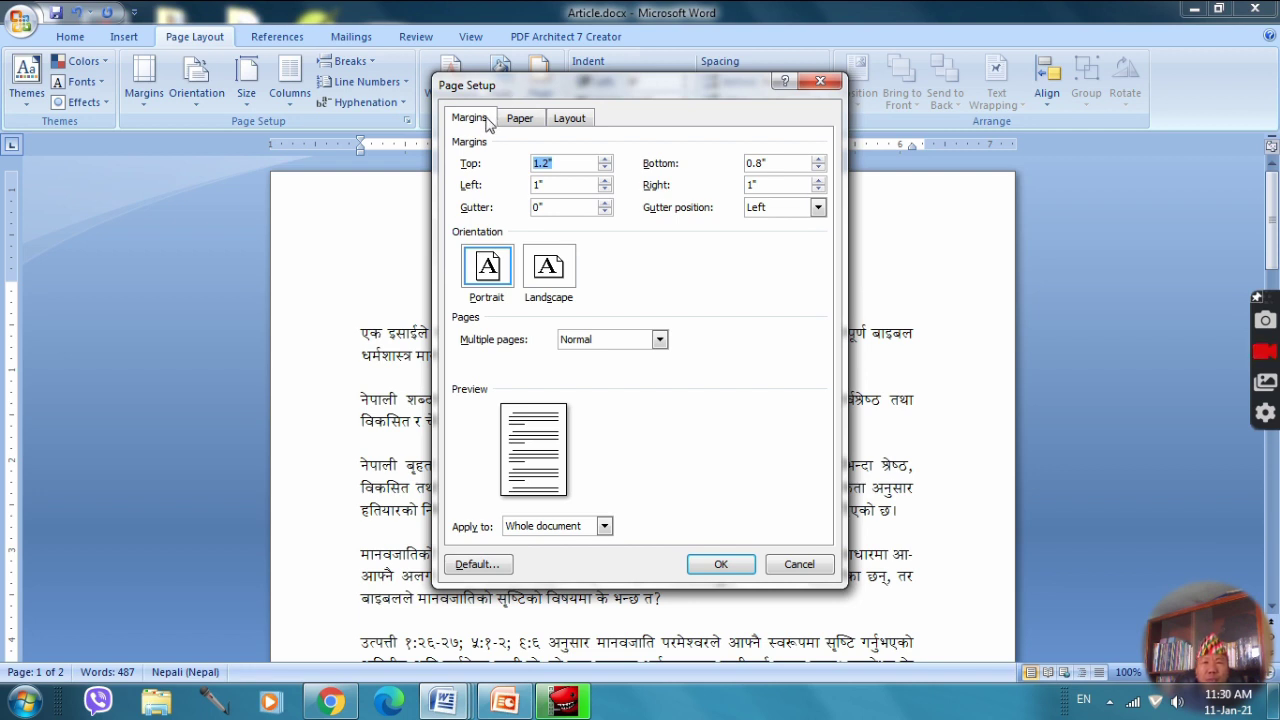
pyautogui.click(470, 120)
pyautogui.click(519, 120)
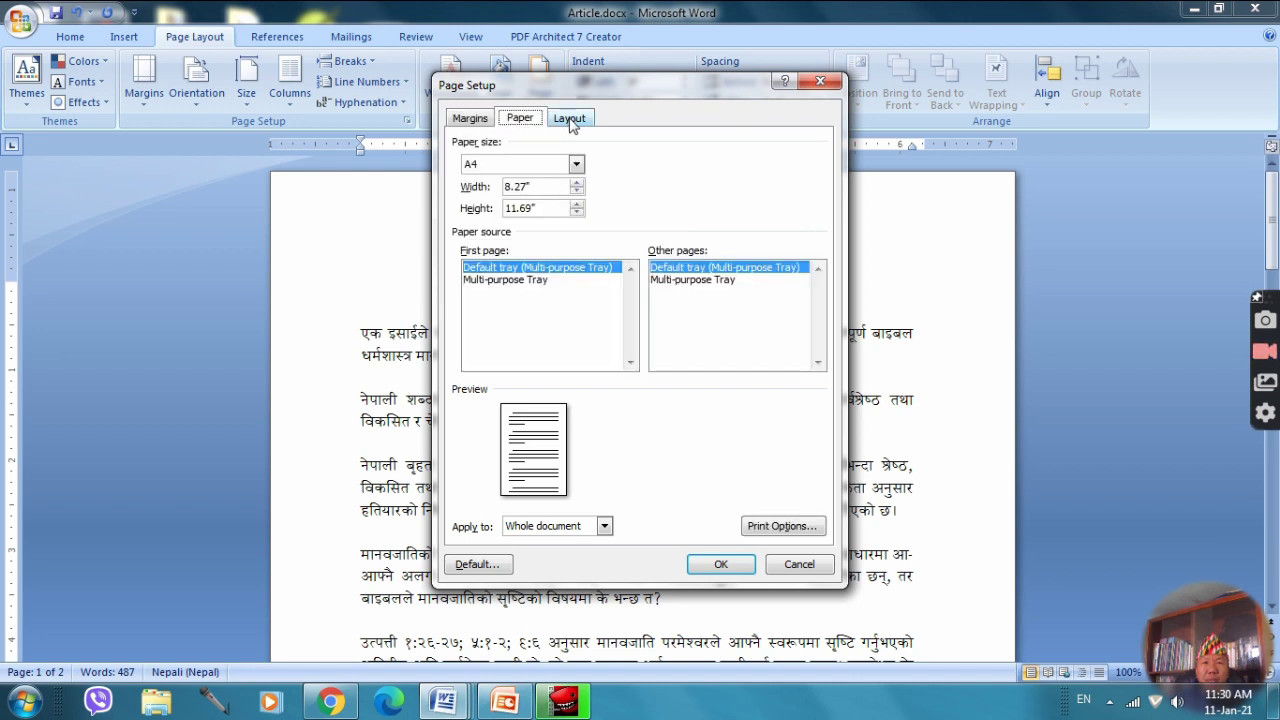
pyautogui.click(571, 119)
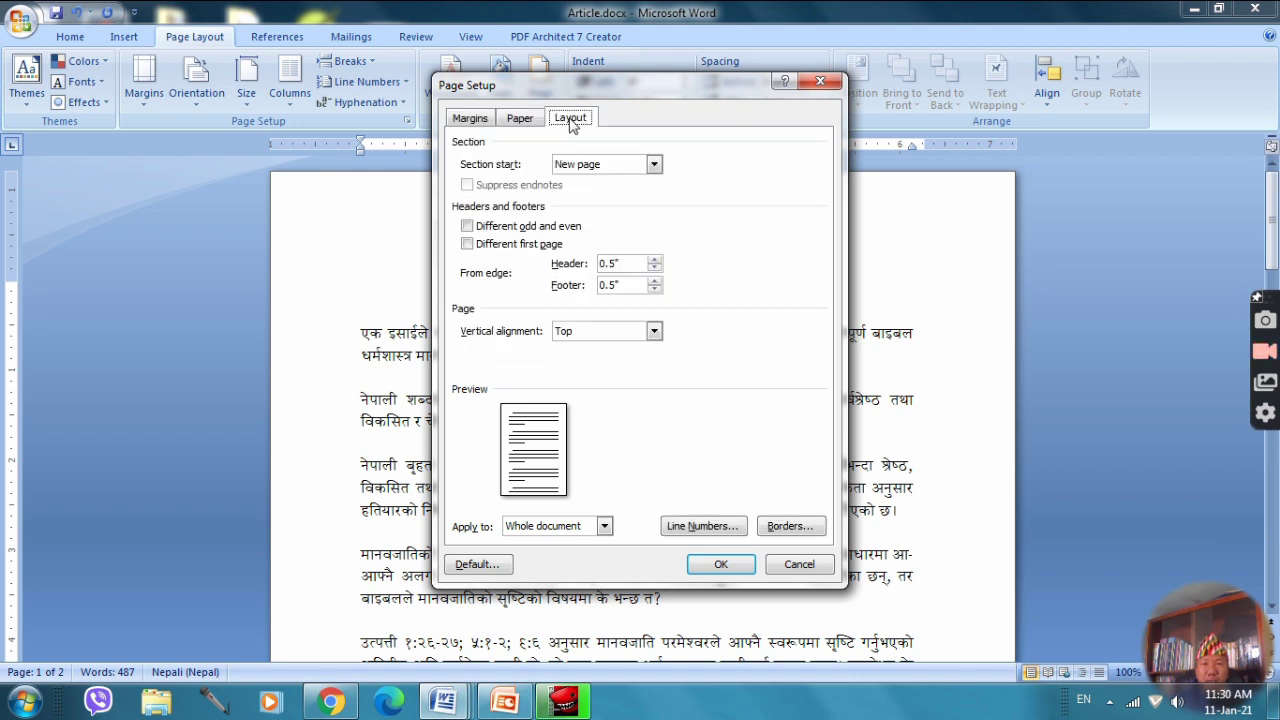
pyautogui.click(476, 122)
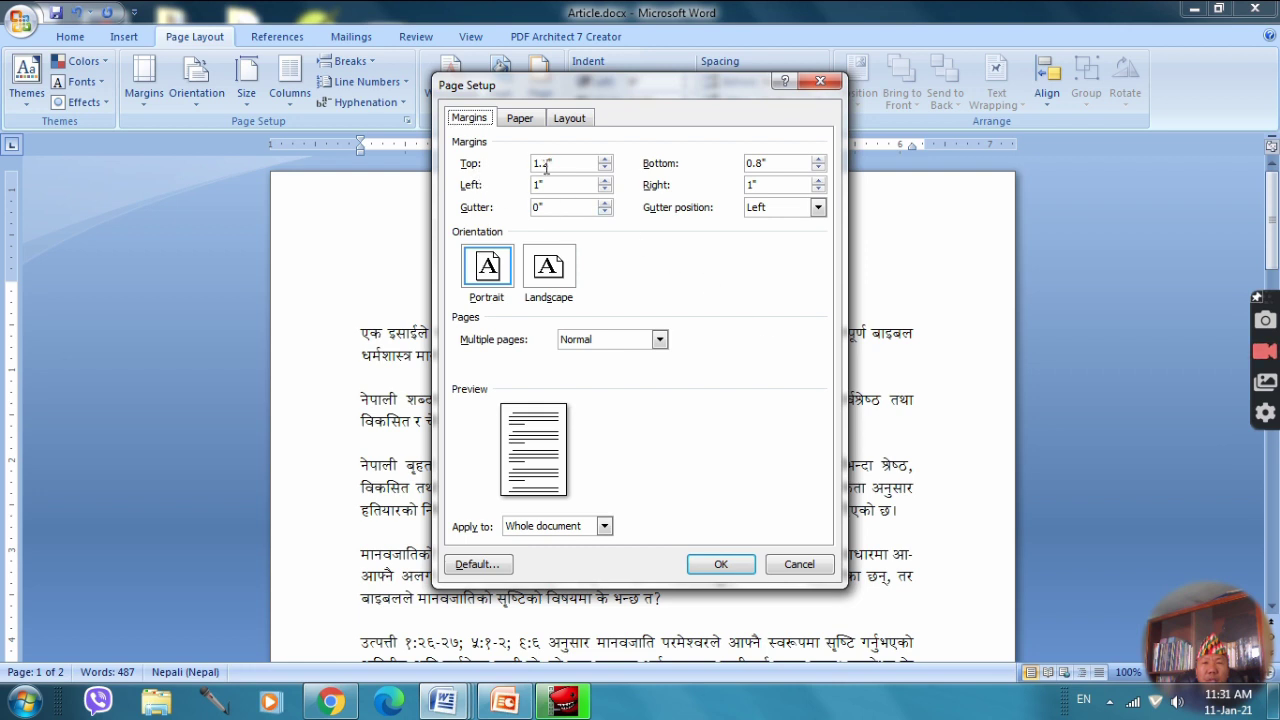
pyautogui.click(818, 159)
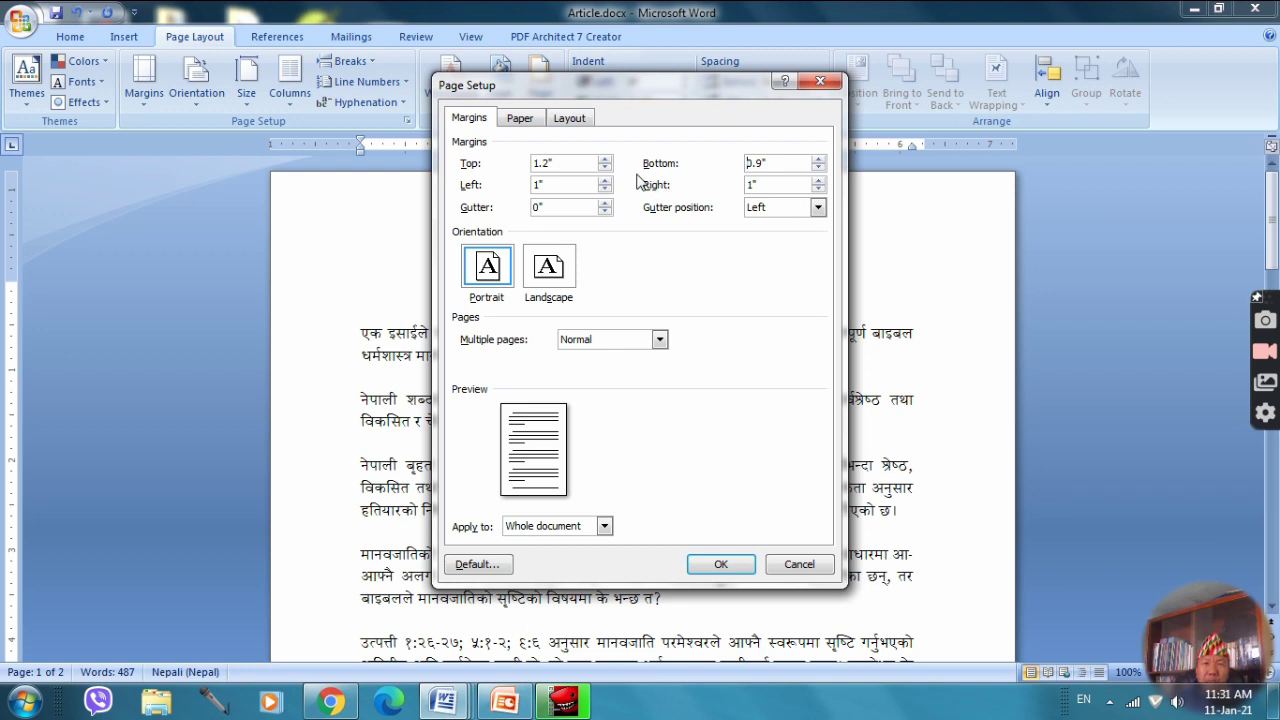
pyautogui.click(605, 161)
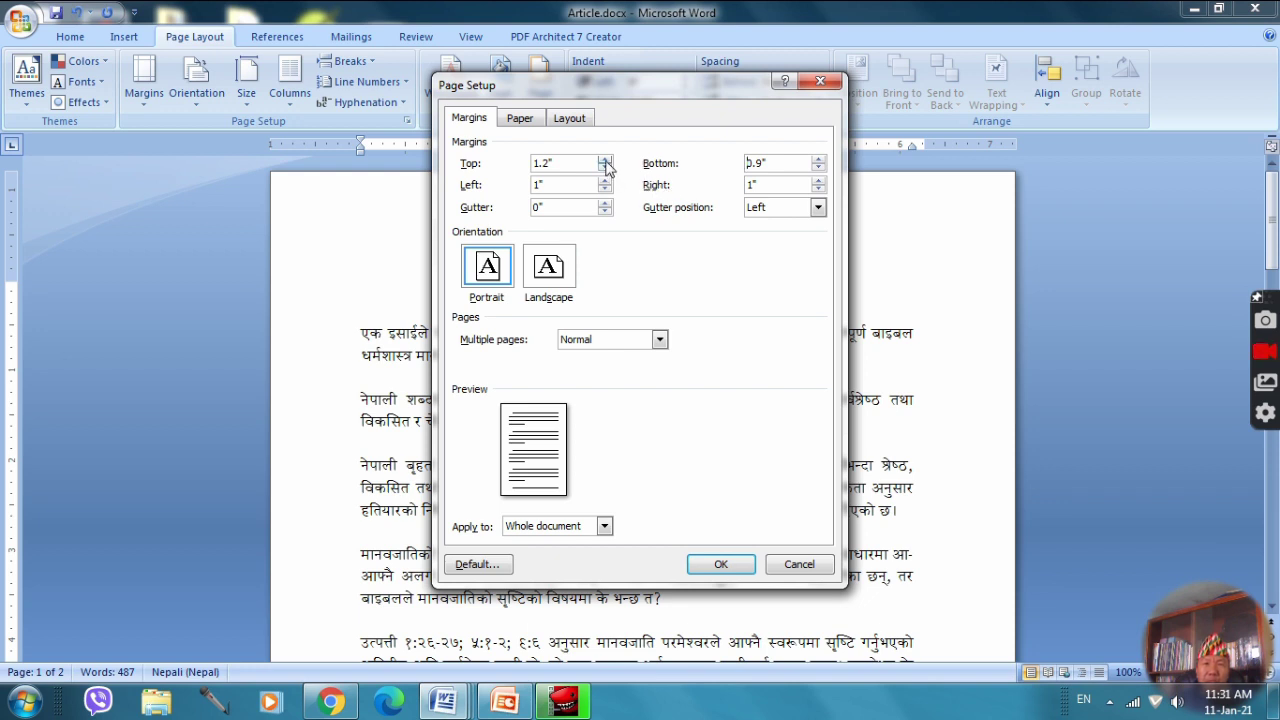
pyautogui.click(819, 169)
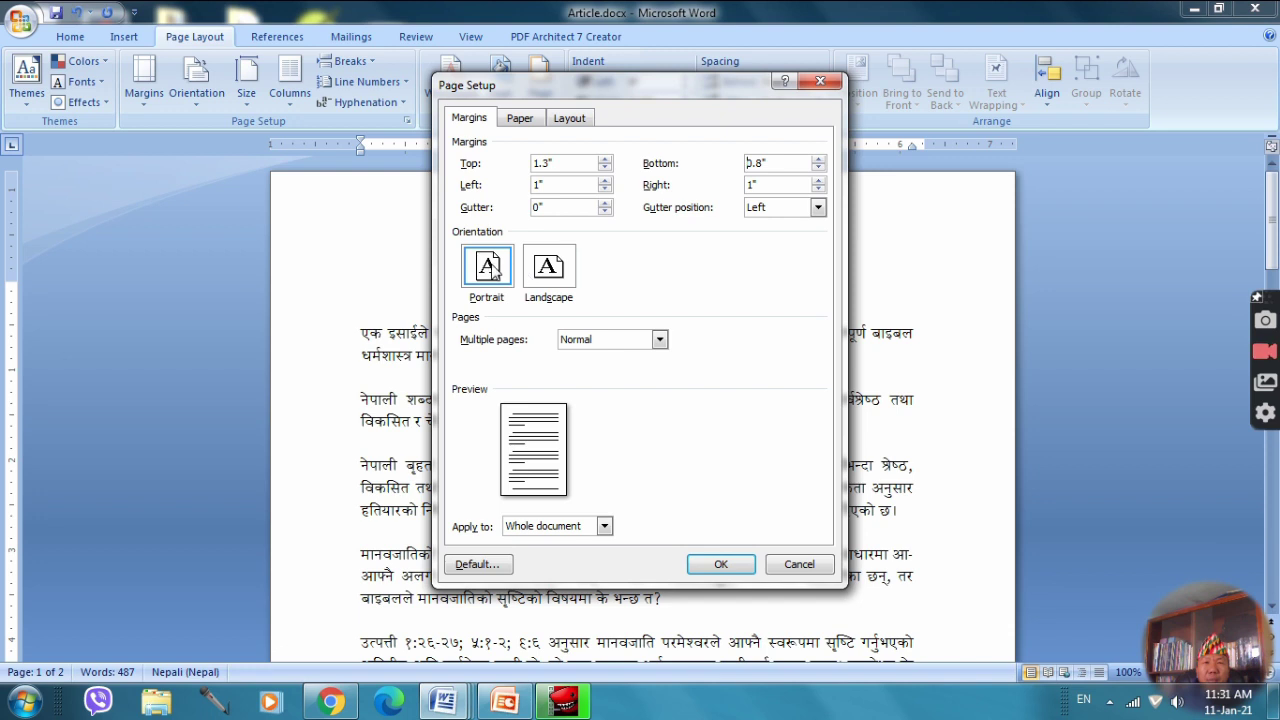
# Set the orientation to Landscape and check the A4 paper size settings
pyautogui.click(553, 272)
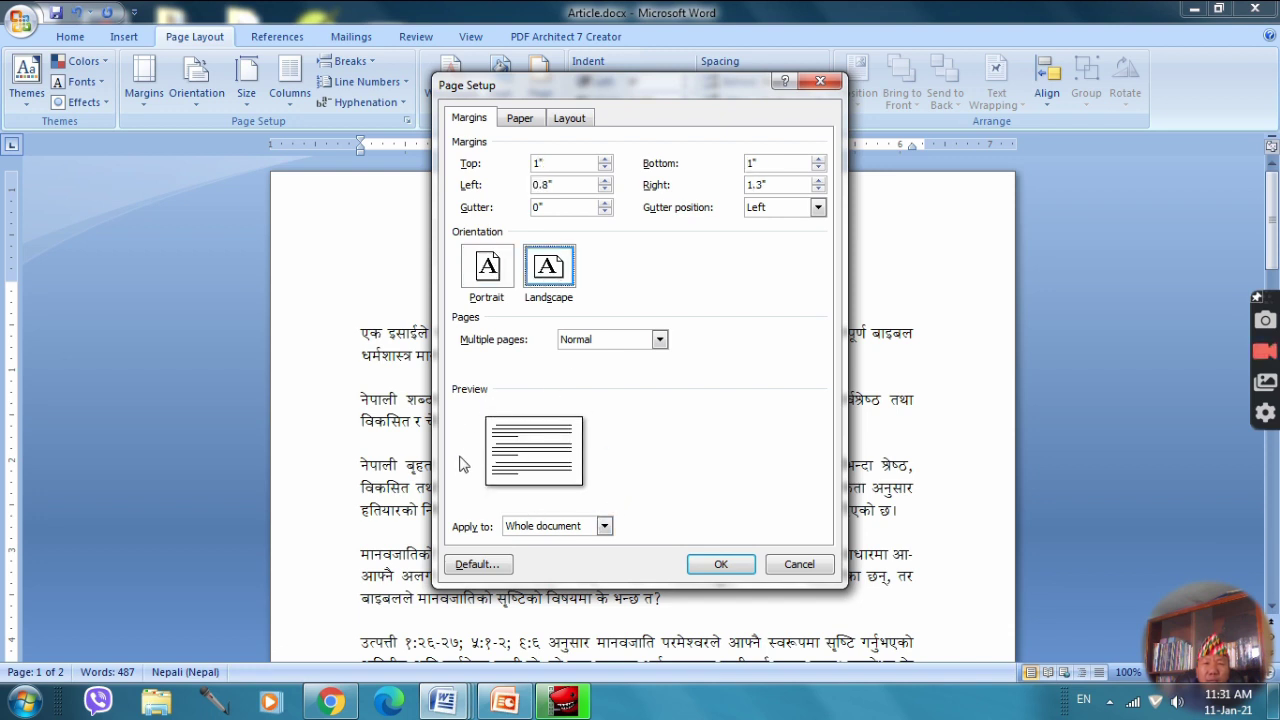
pyautogui.click(490, 268)
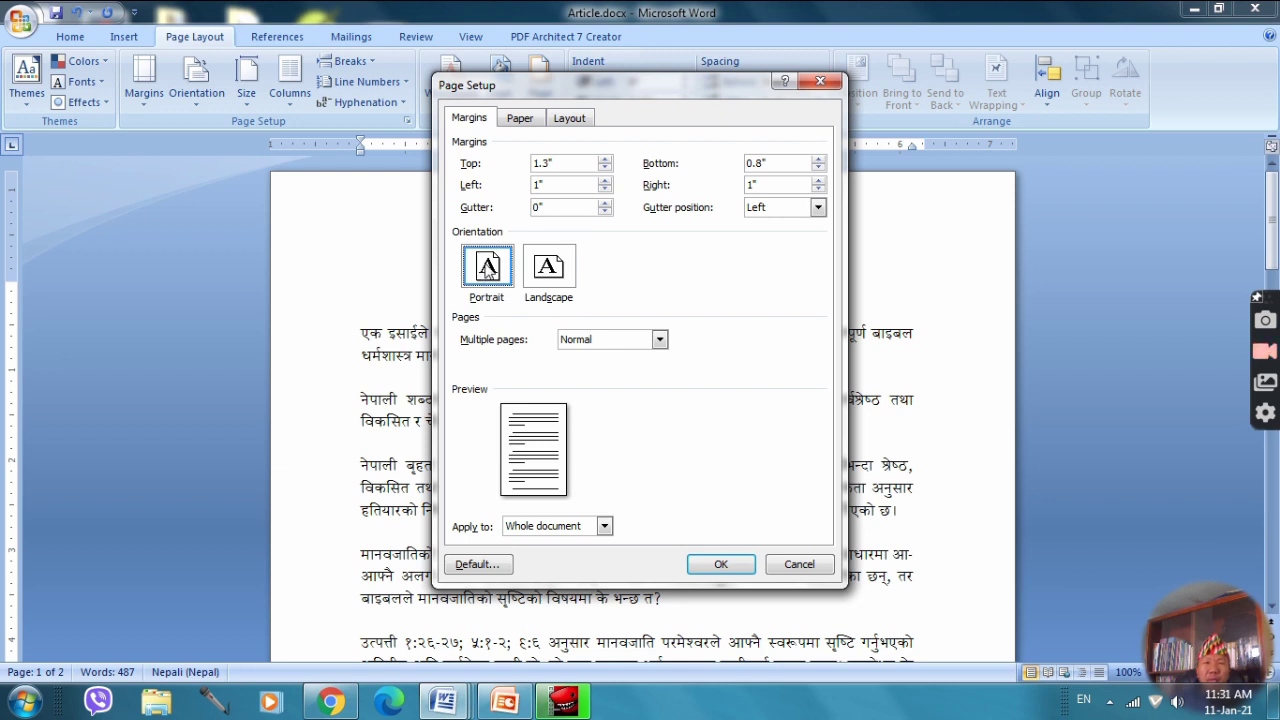
pyautogui.click(556, 280)
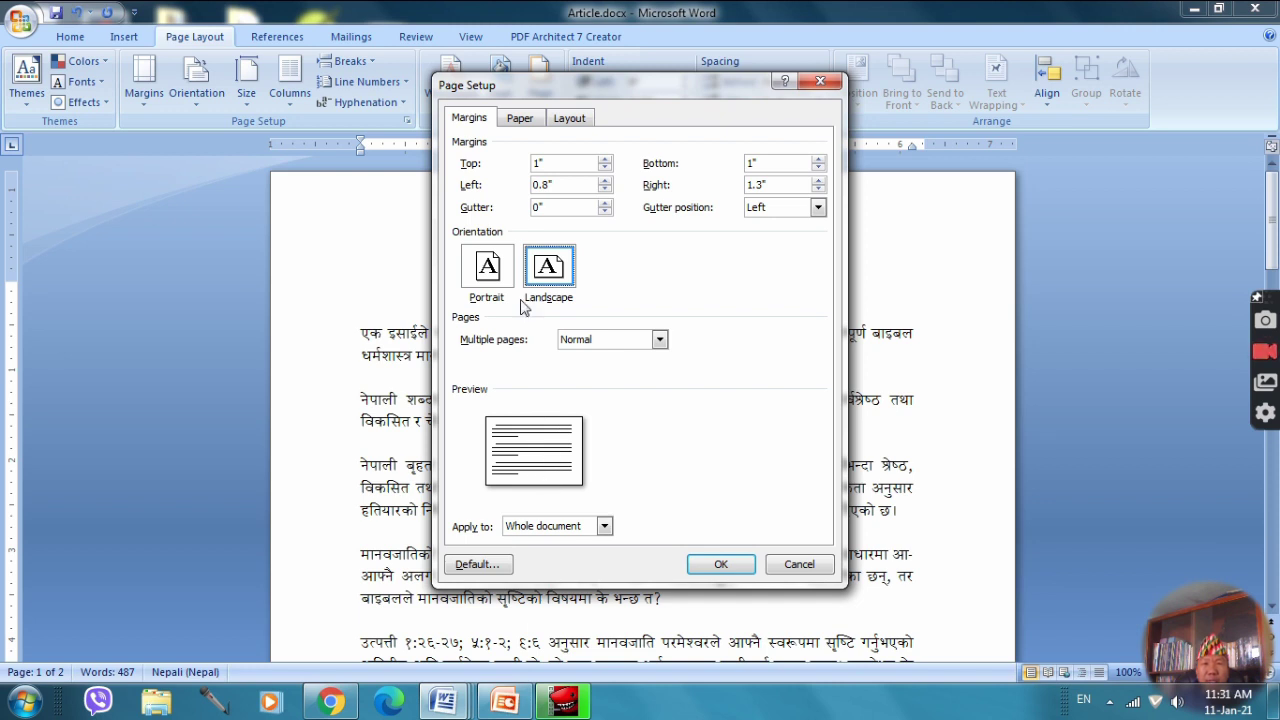
pyautogui.click(520, 120)
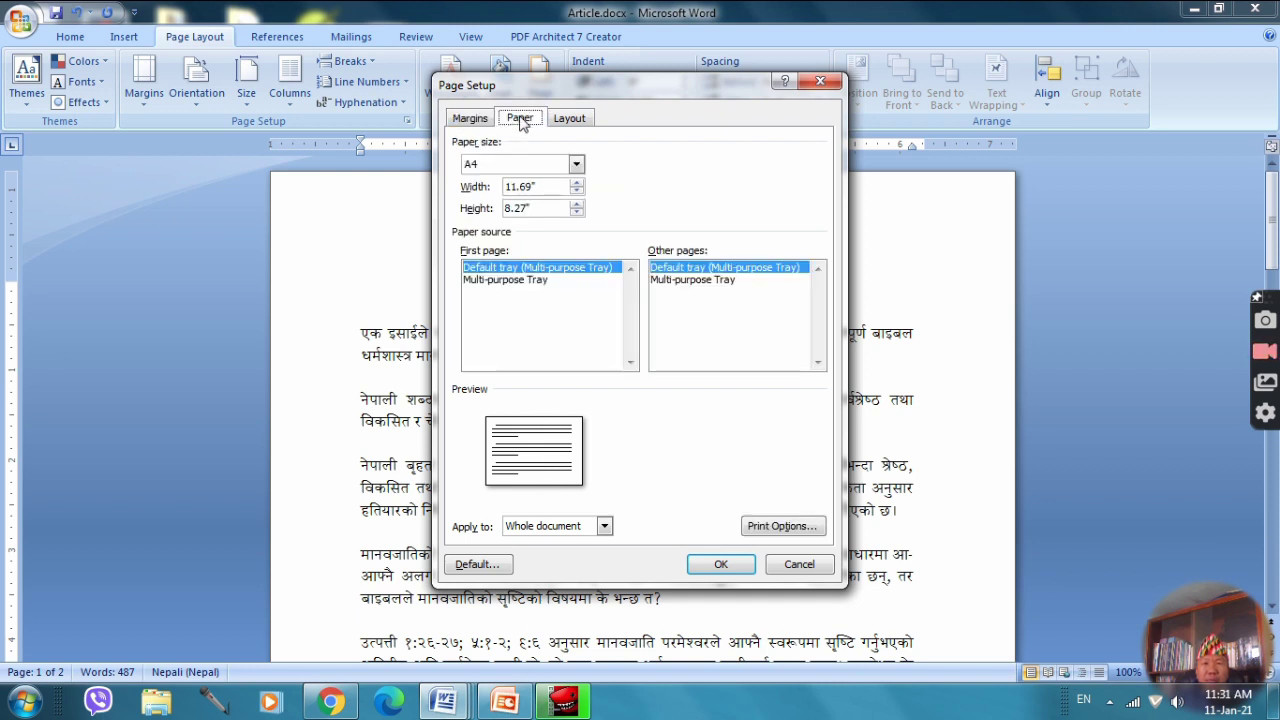
pyautogui.click(576, 166)
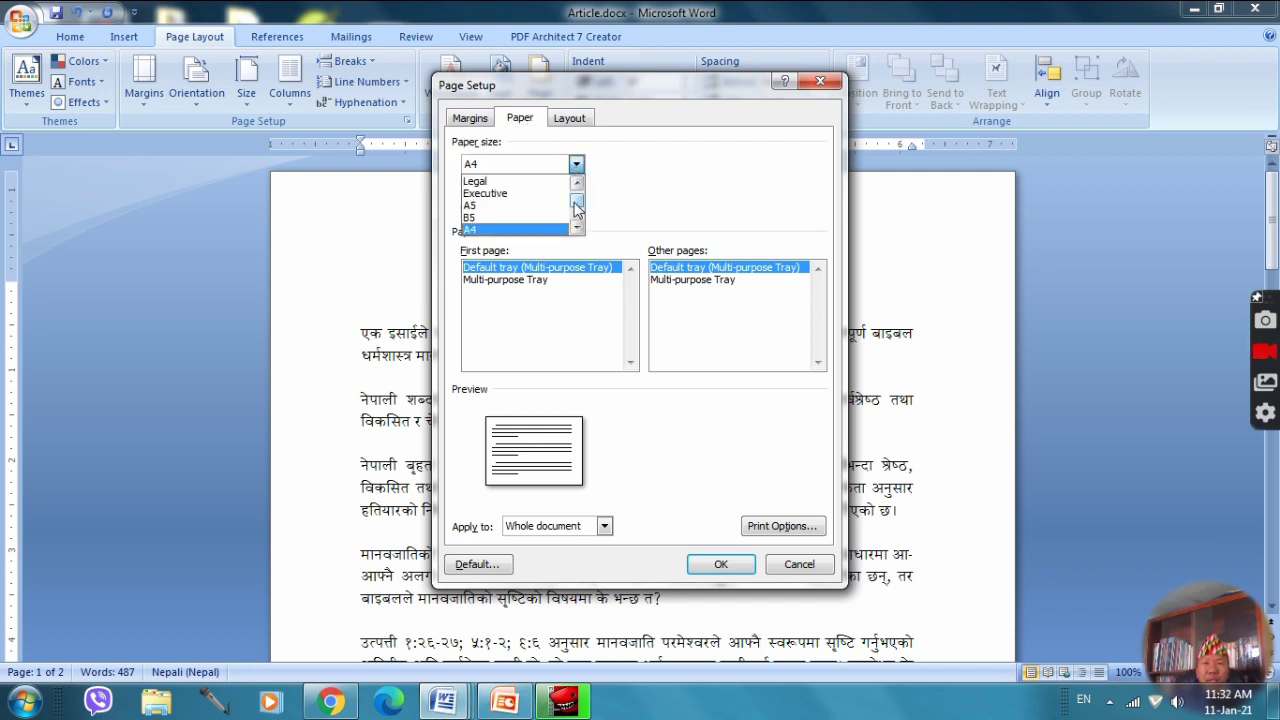
pyautogui.moveTo(576, 205)
pyautogui.mouseDown()
pyautogui.moveTo(577, 228)
pyautogui.moveTo(577, 193)
pyautogui.moveTo(581, 229)
pyautogui.moveTo(587, 194)
pyautogui.mouseUp()
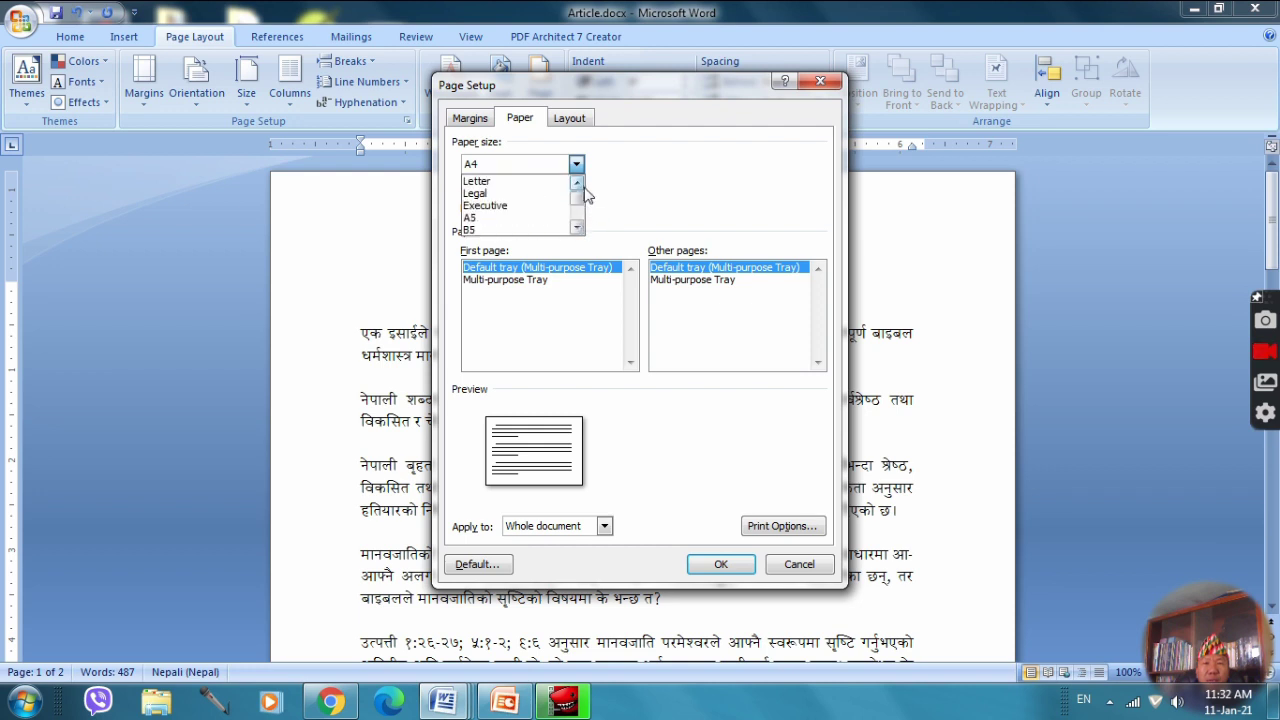
pyautogui.click(577, 220)
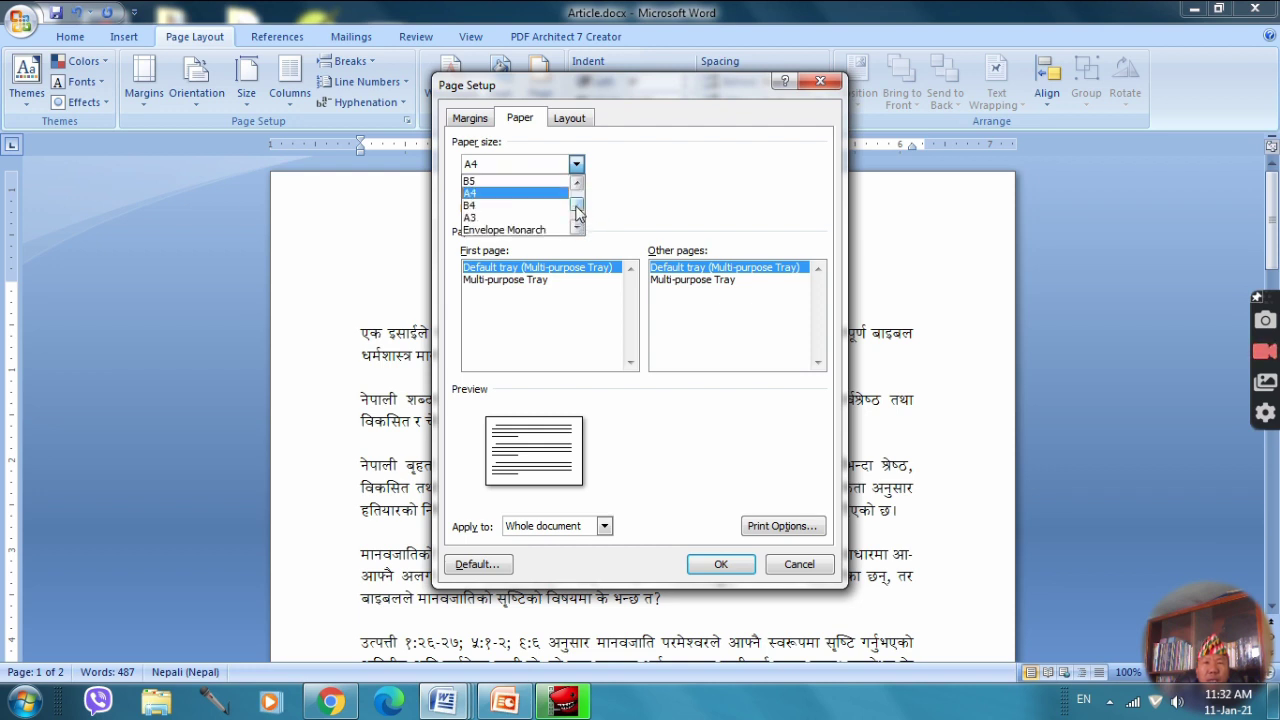
pyautogui.click(577, 224)
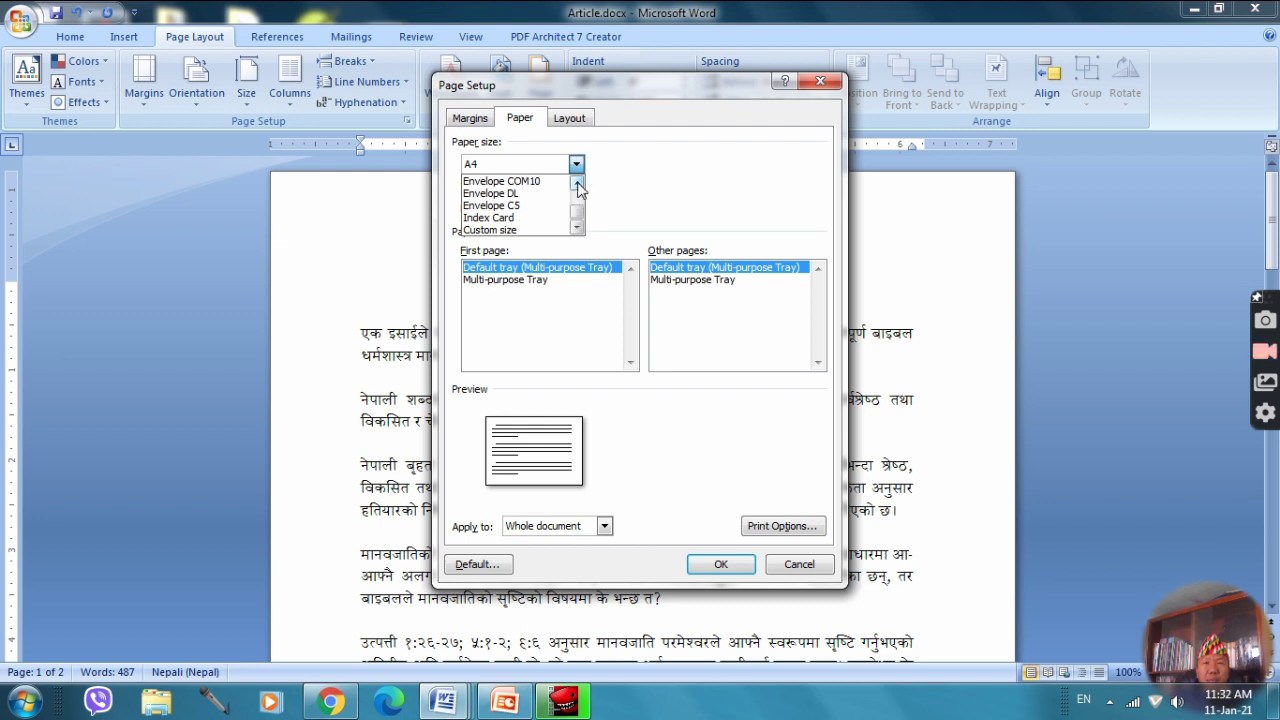
pyautogui.click(577, 185)
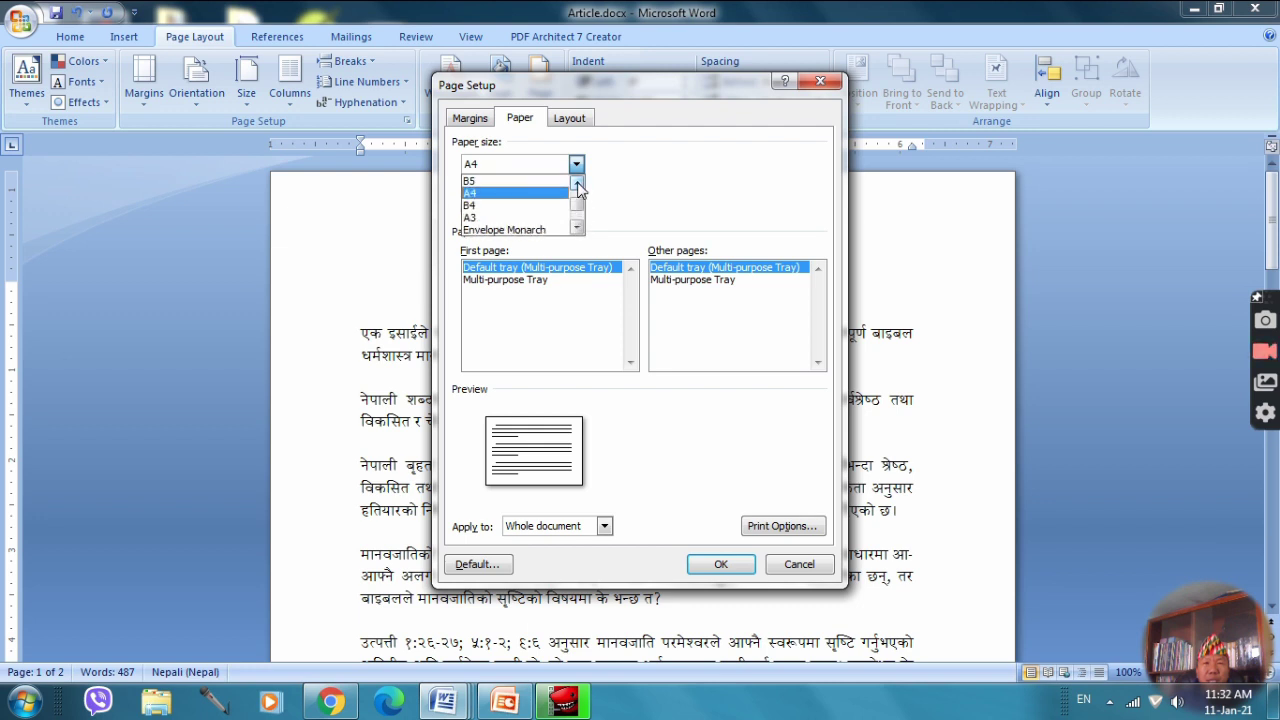
pyautogui.click(483, 193)
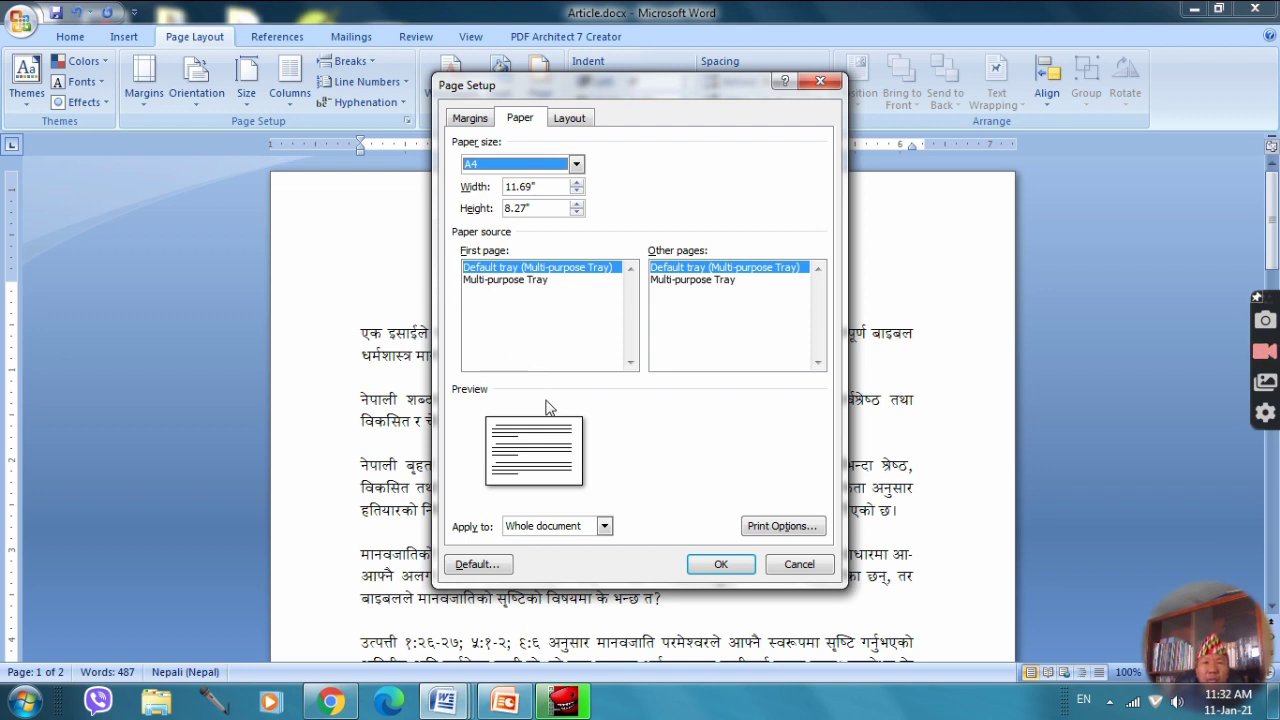
# Review the Layout, Margins and Paper settings, then apply the landscape A4 page setup with OK
pyautogui.click(570, 120)
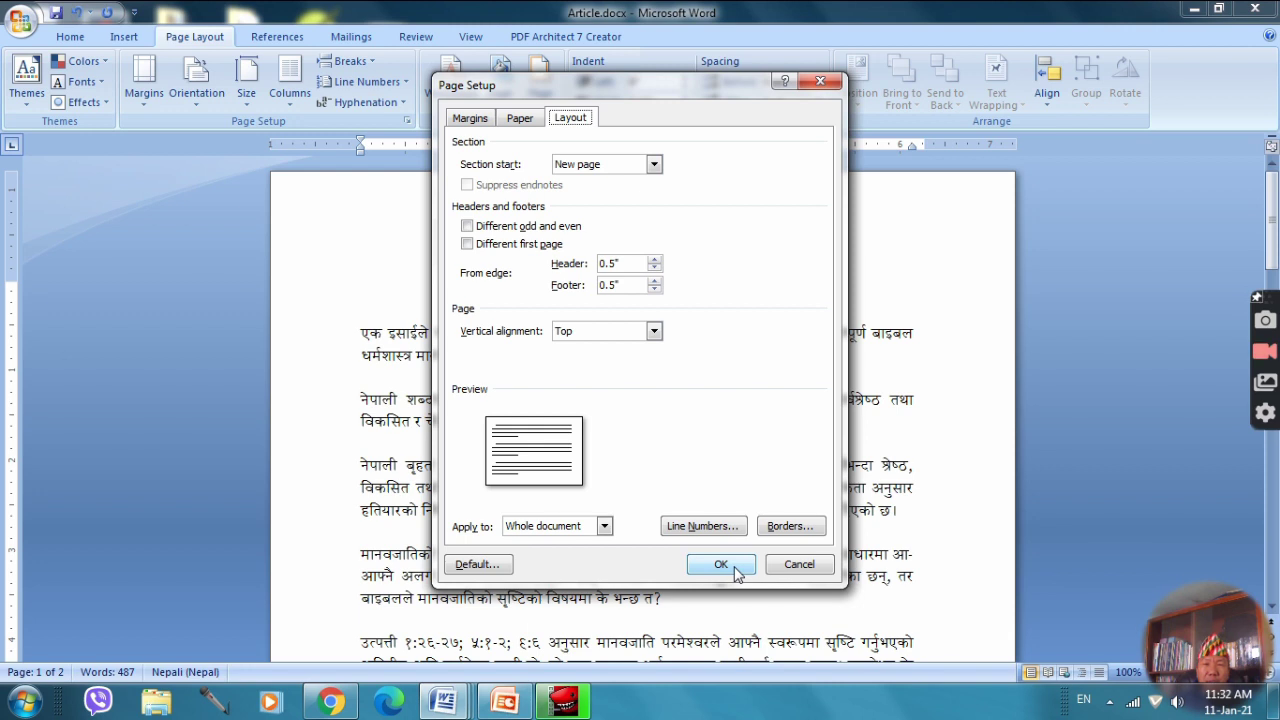
pyautogui.click(470, 120)
pyautogui.click(522, 122)
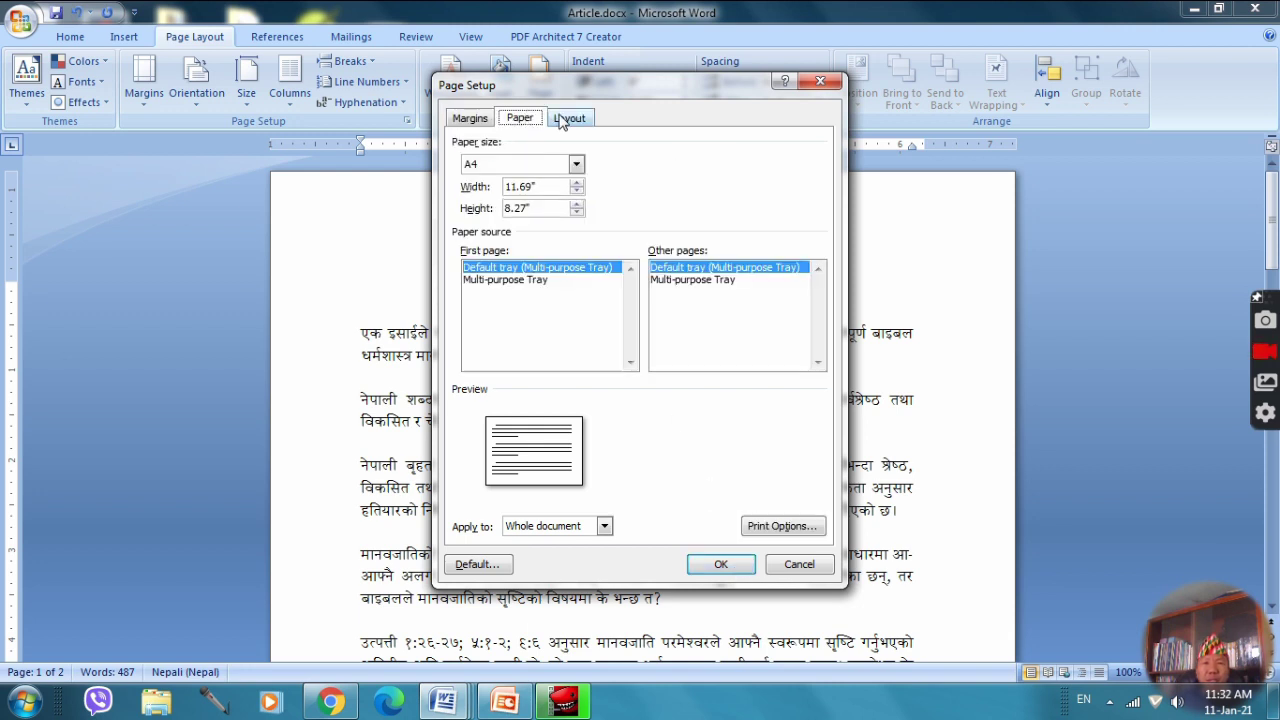
pyautogui.click(569, 119)
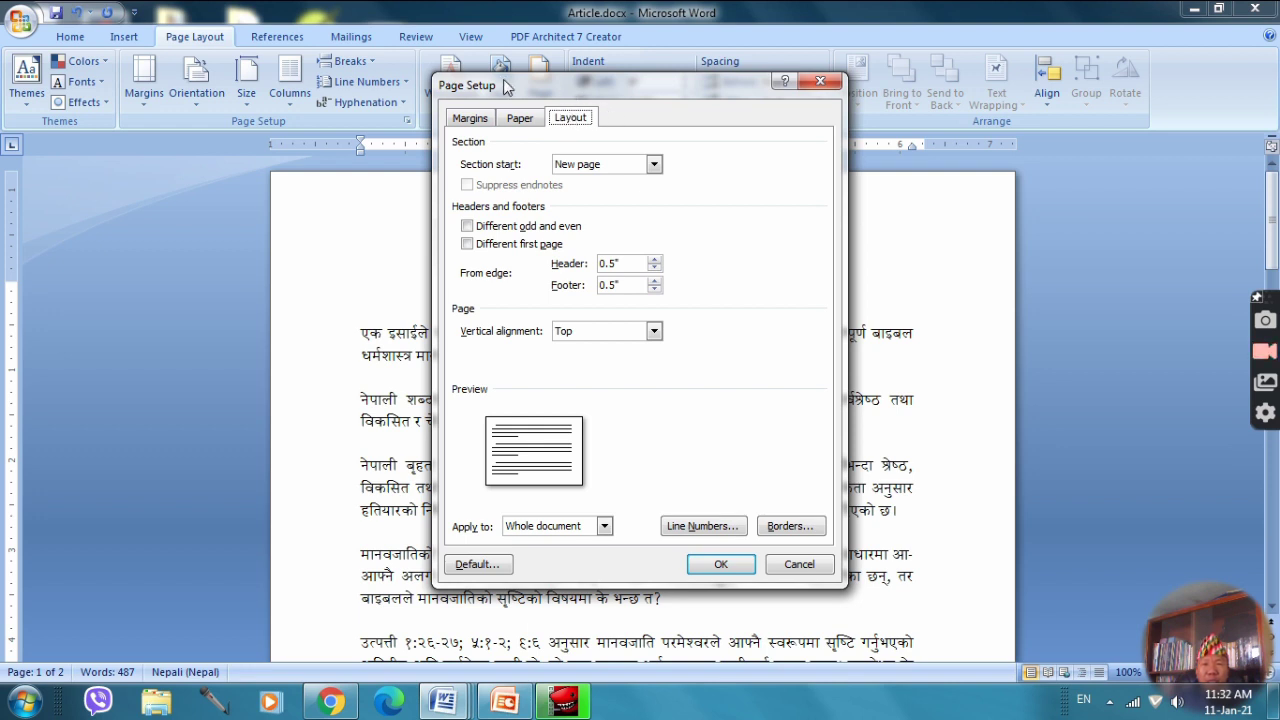
pyautogui.click(729, 568)
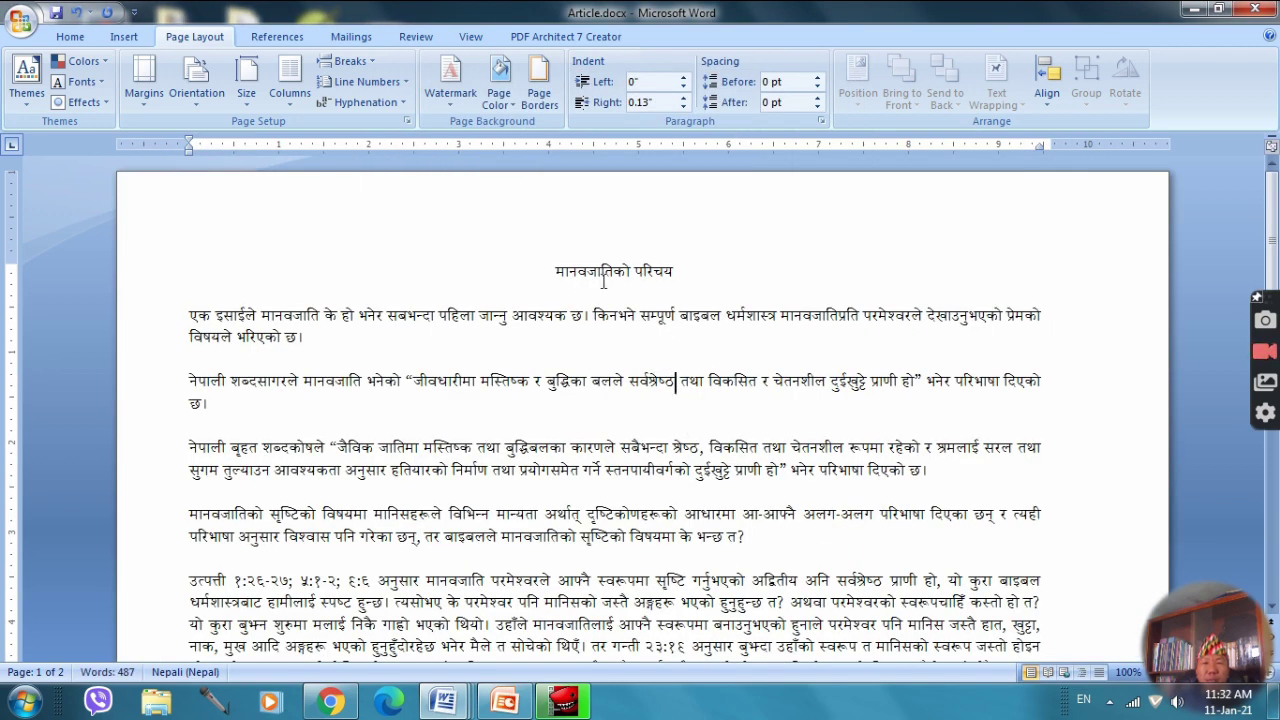
pyautogui.scroll(-6, 603, 285)
pyautogui.scroll(-3, 601, 280)
pyautogui.scroll(10, 590, 275)
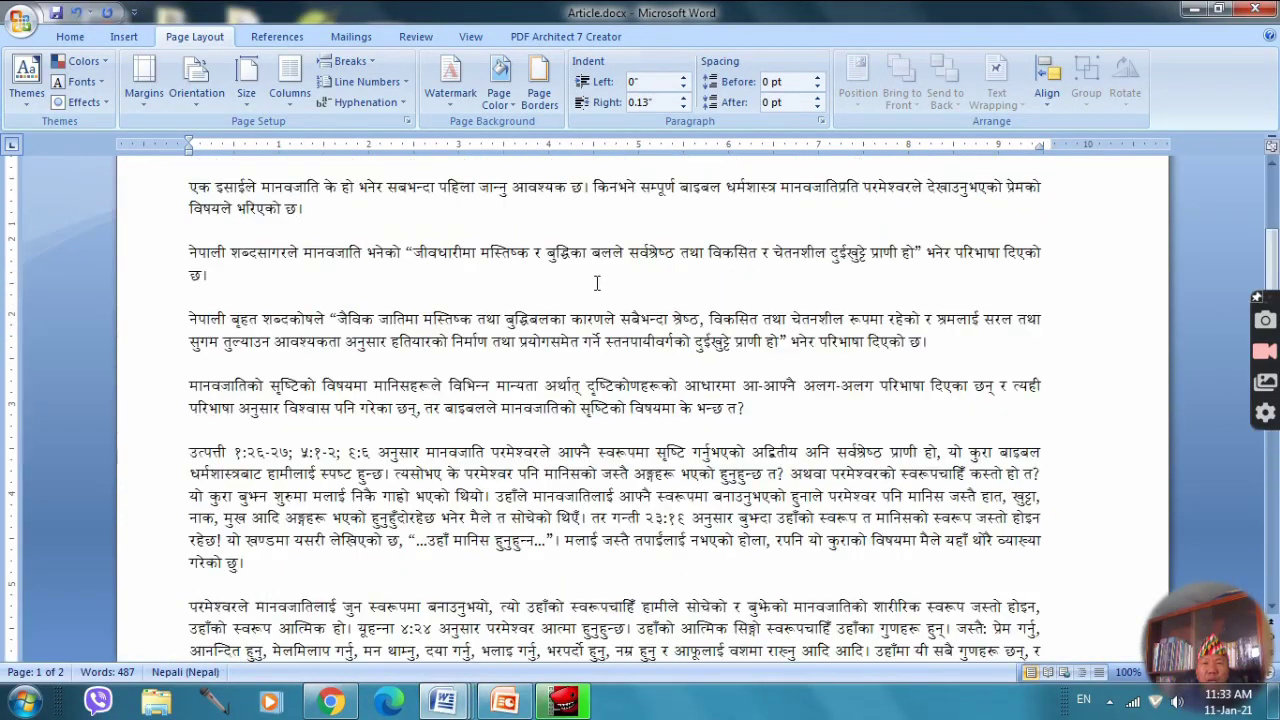
pyautogui.scroll(5, 570, 265)
pyautogui.moveTo(557, 261); pyautogui.dragTo(830, 605)
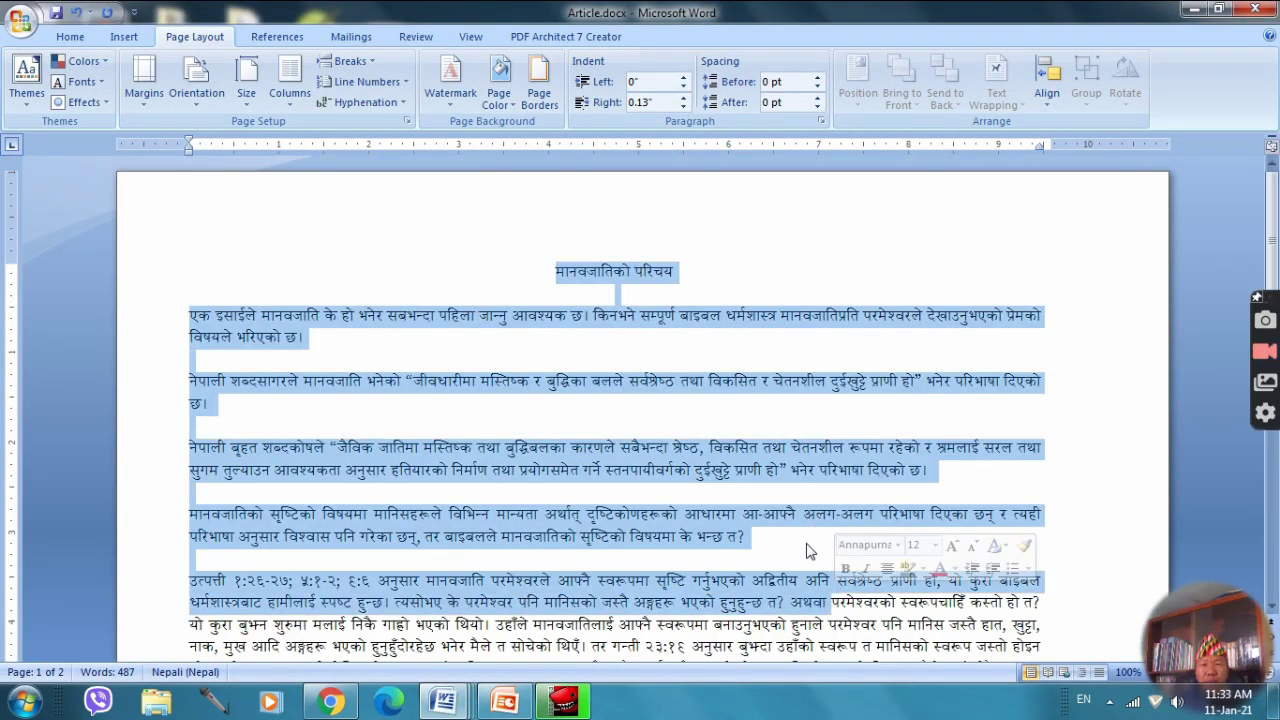
pyautogui.click(725, 316)
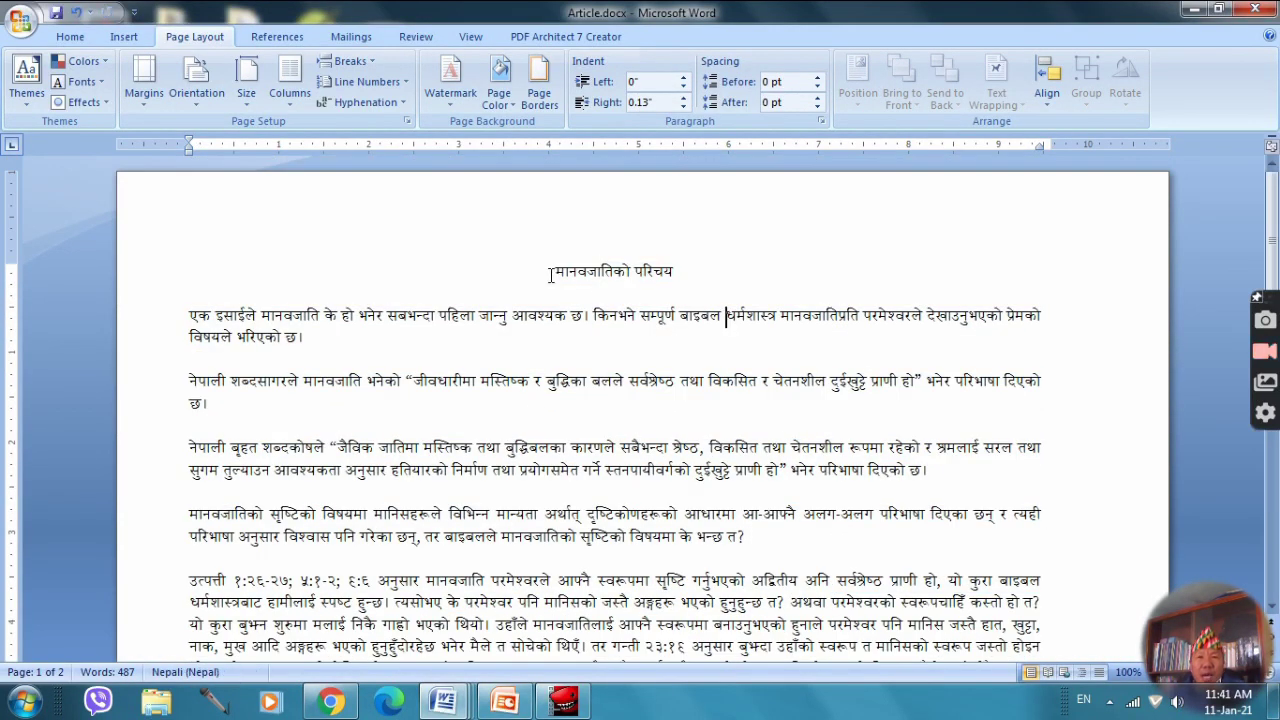
pyautogui.moveTo(554, 272); pyautogui.dragTo(750, 545)
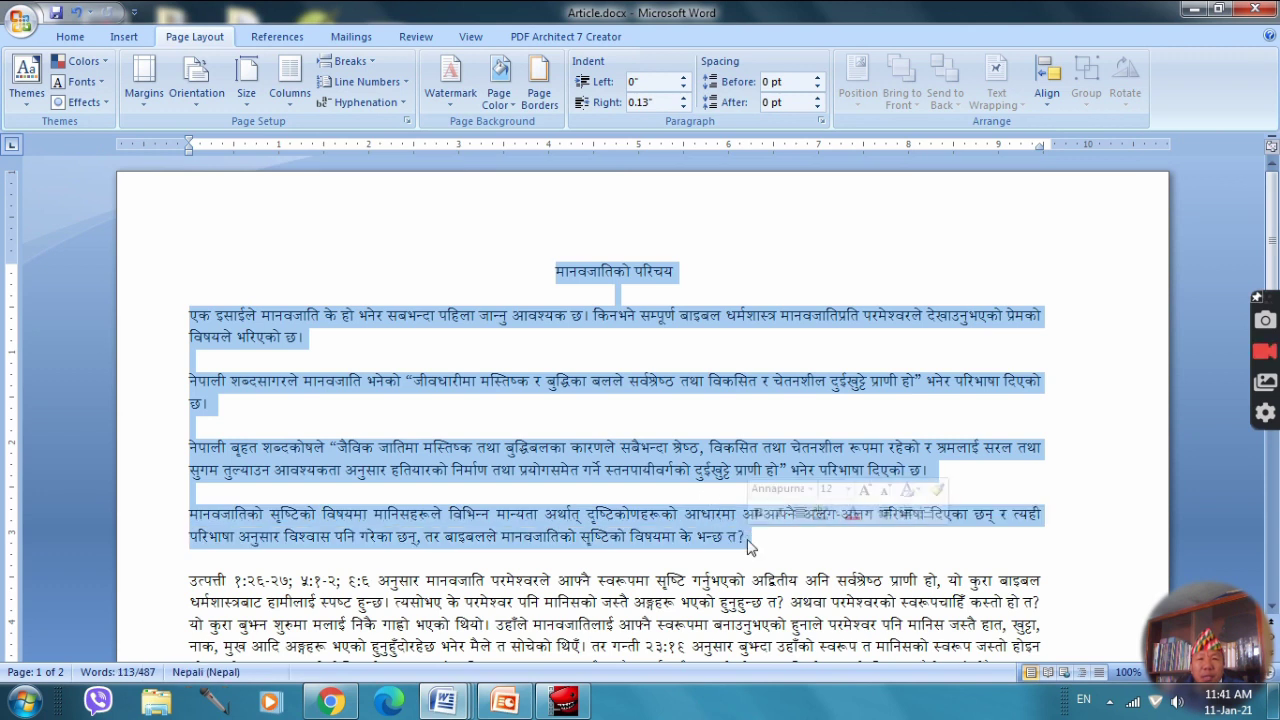
pyautogui.click(747, 540)
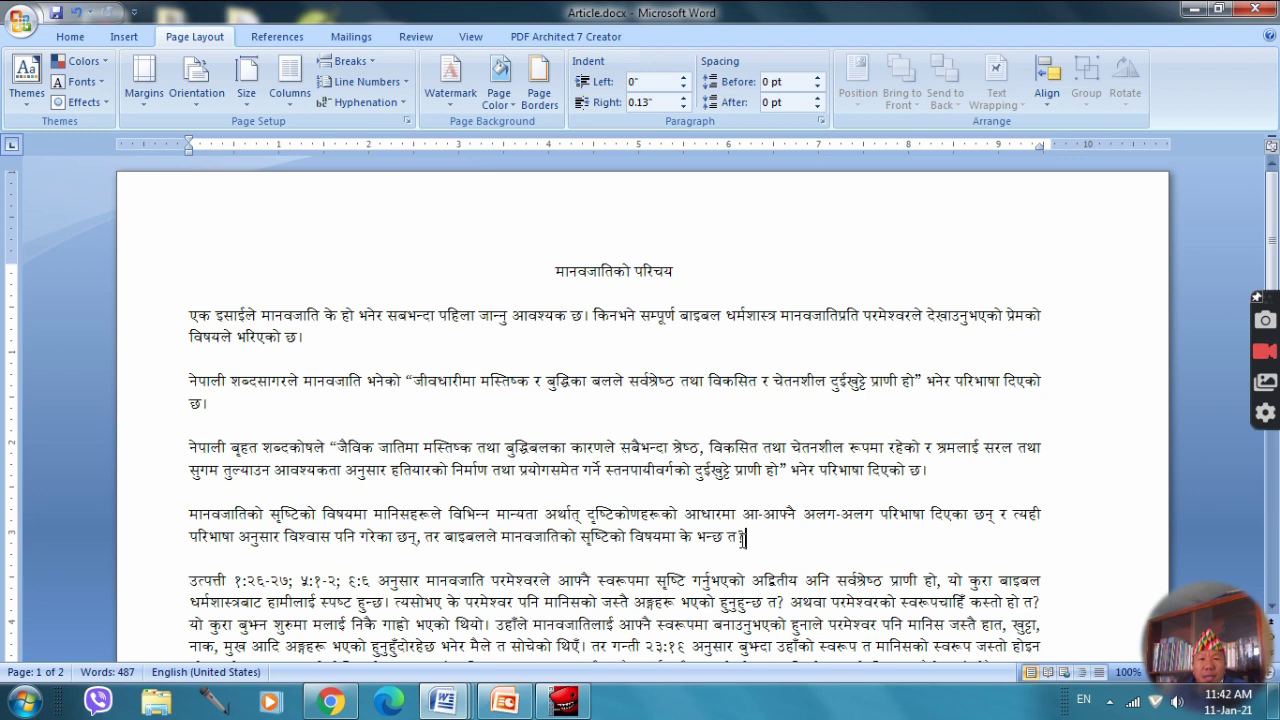
pyautogui.moveTo(555, 271); pyautogui.dragTo(799, 540)
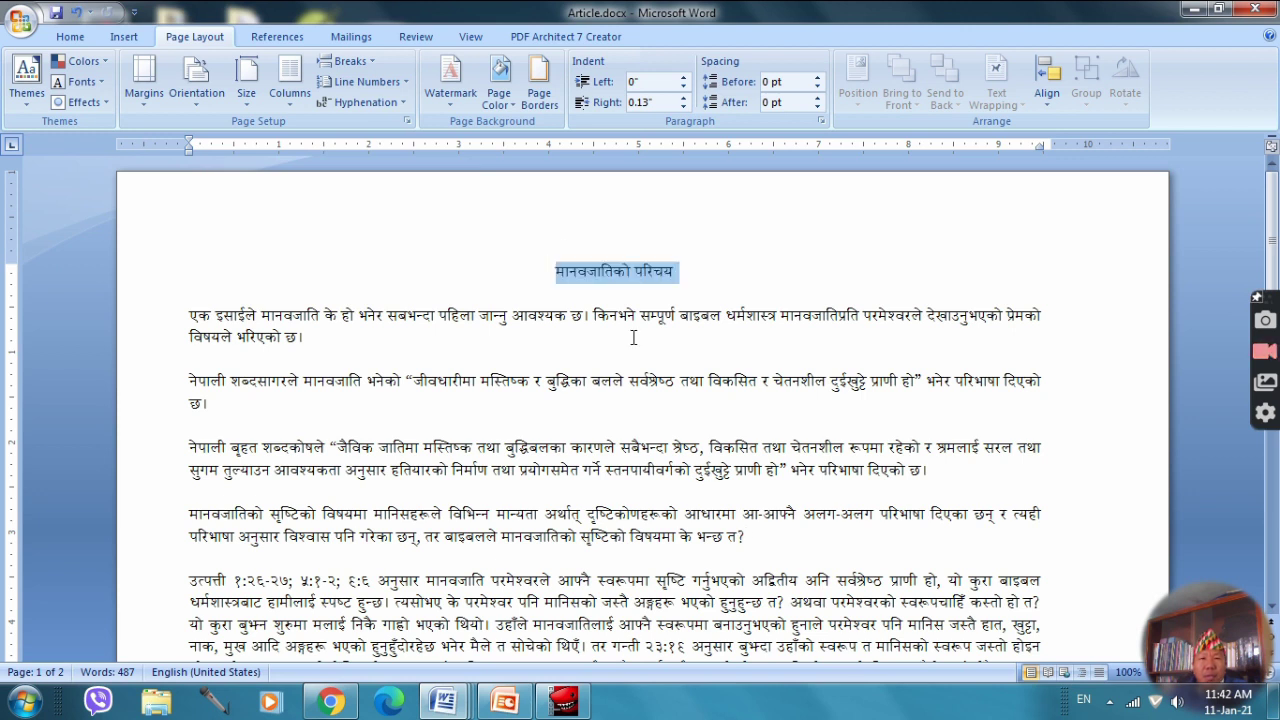
pyautogui.click(773, 545)
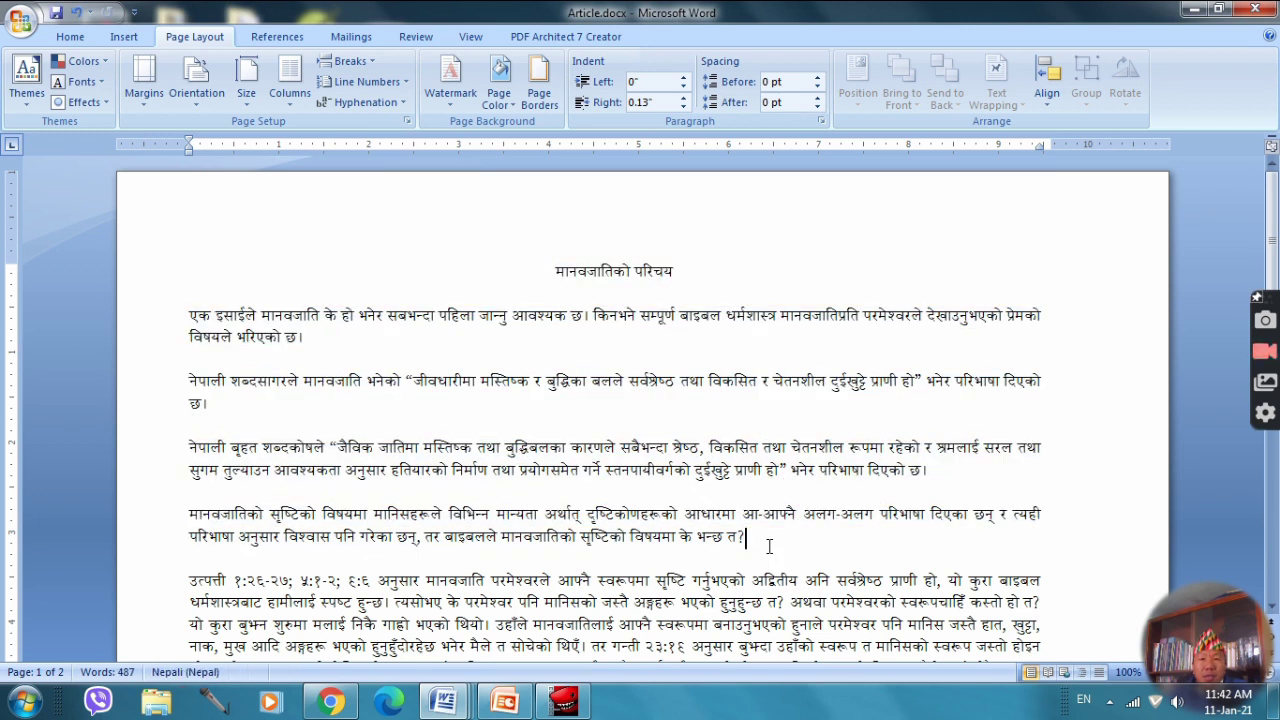
pyautogui.click(19, 24)
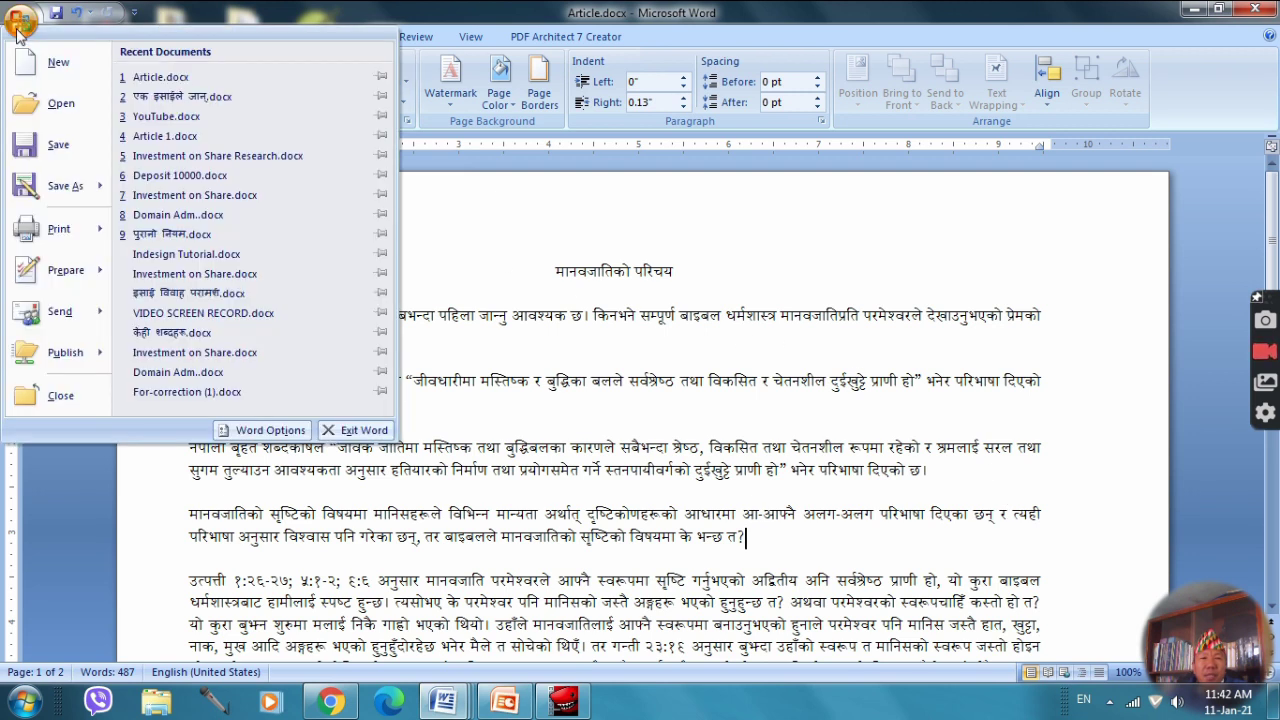
pyautogui.moveTo(50, 233)
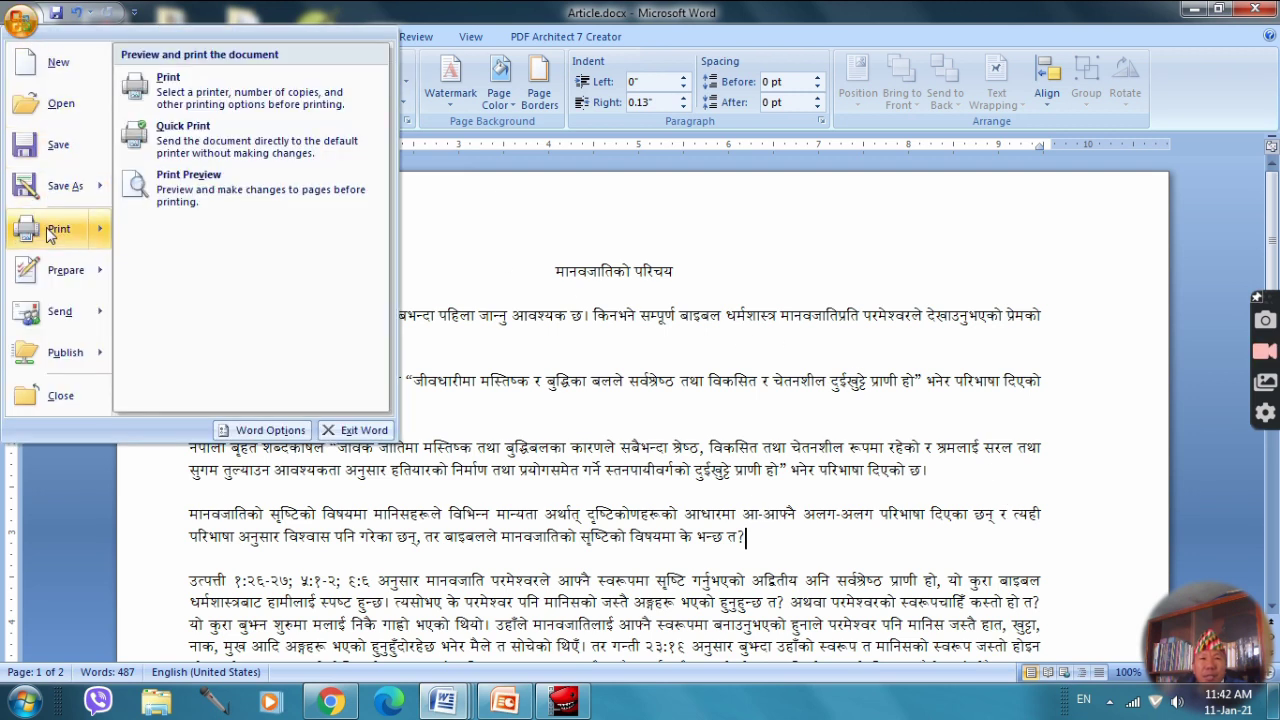
pyautogui.click(199, 190)
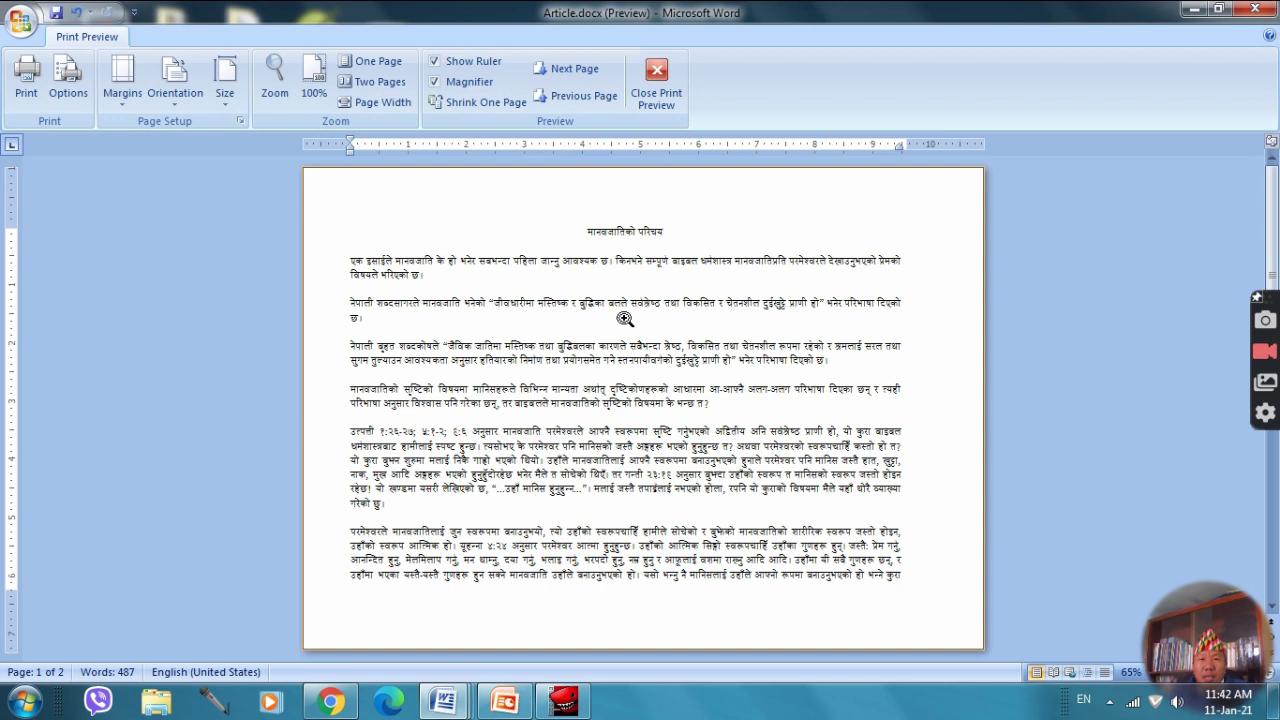
pyautogui.scroll(-2, 624, 318)
pyautogui.scroll(2, 614, 323)
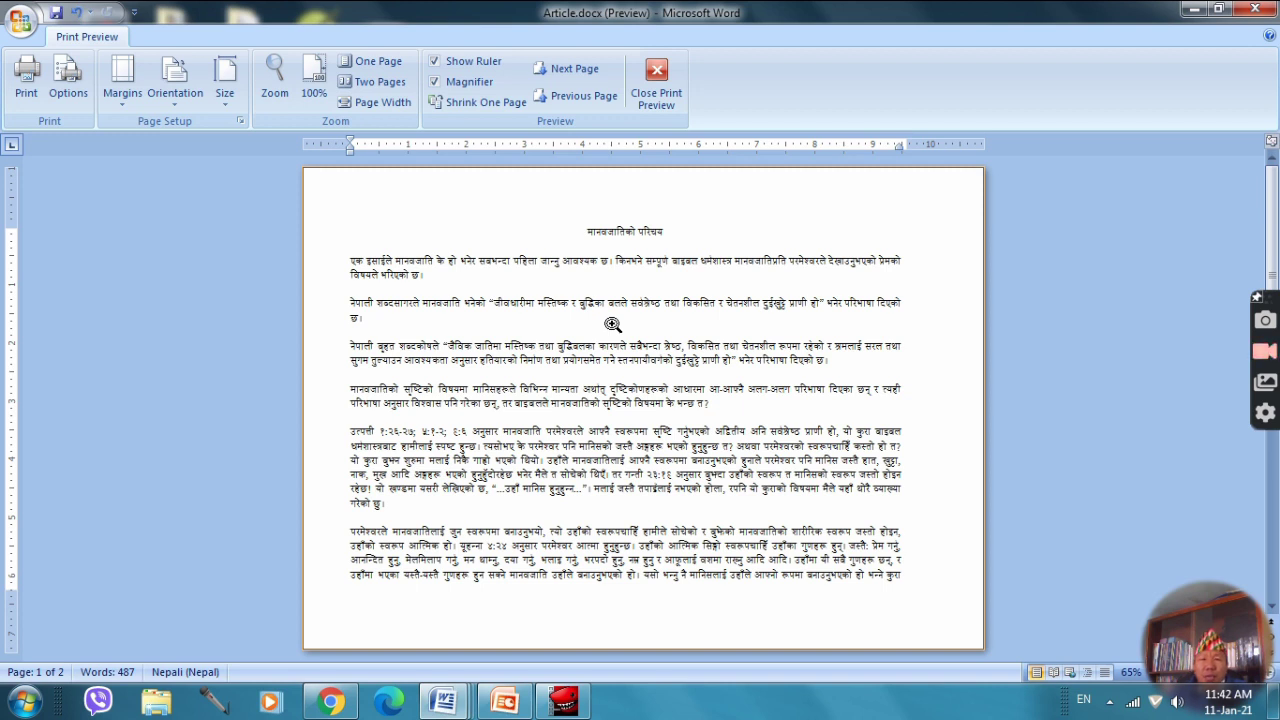
pyautogui.click(656, 99)
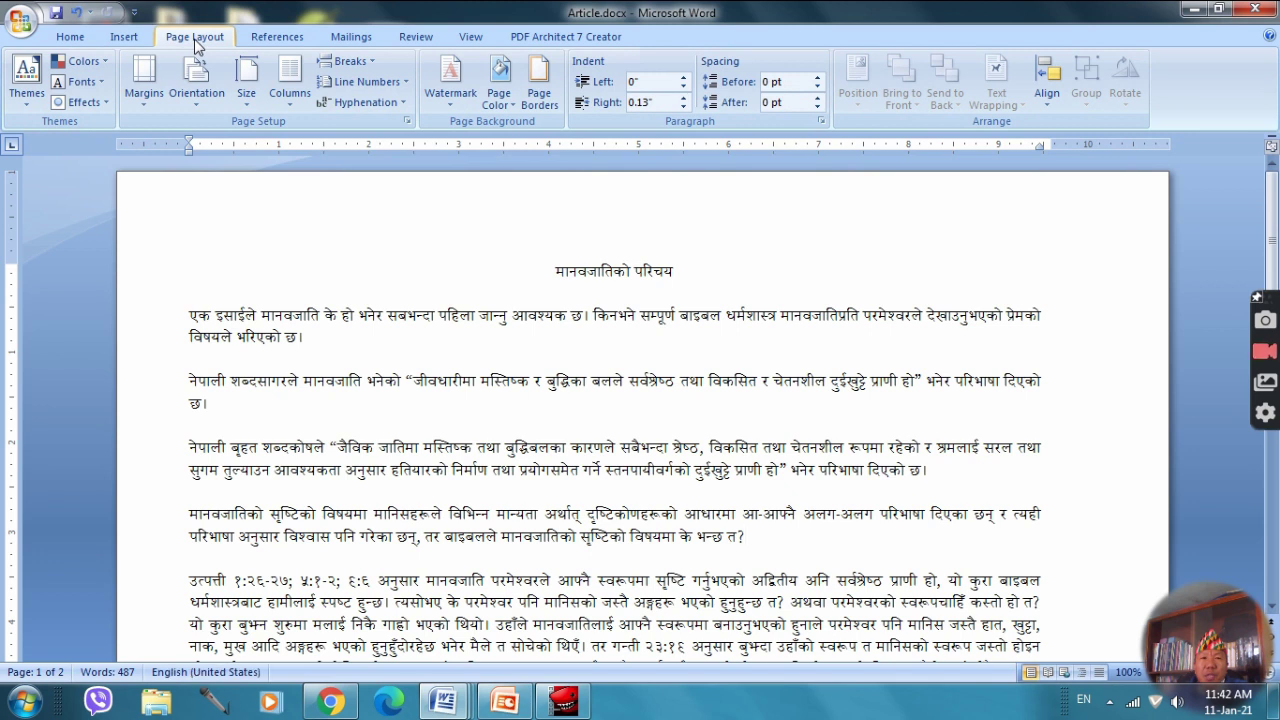
pyautogui.click(408, 122)
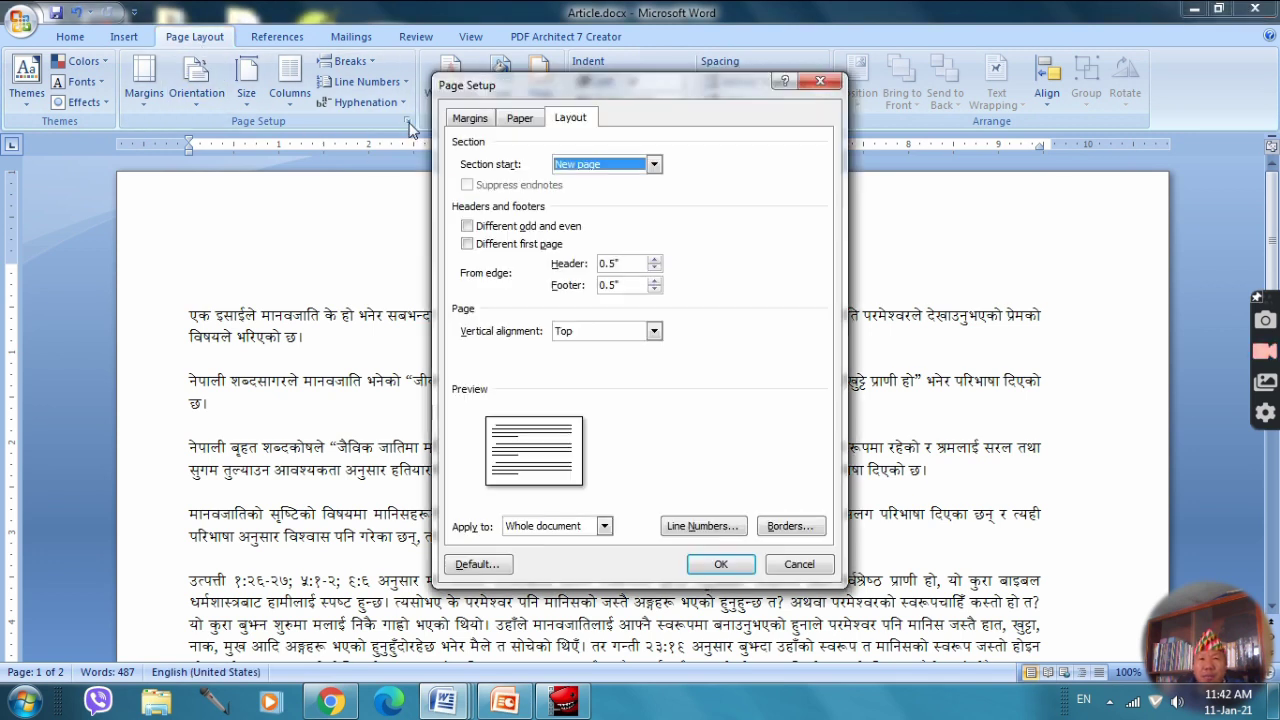
pyautogui.click(470, 118)
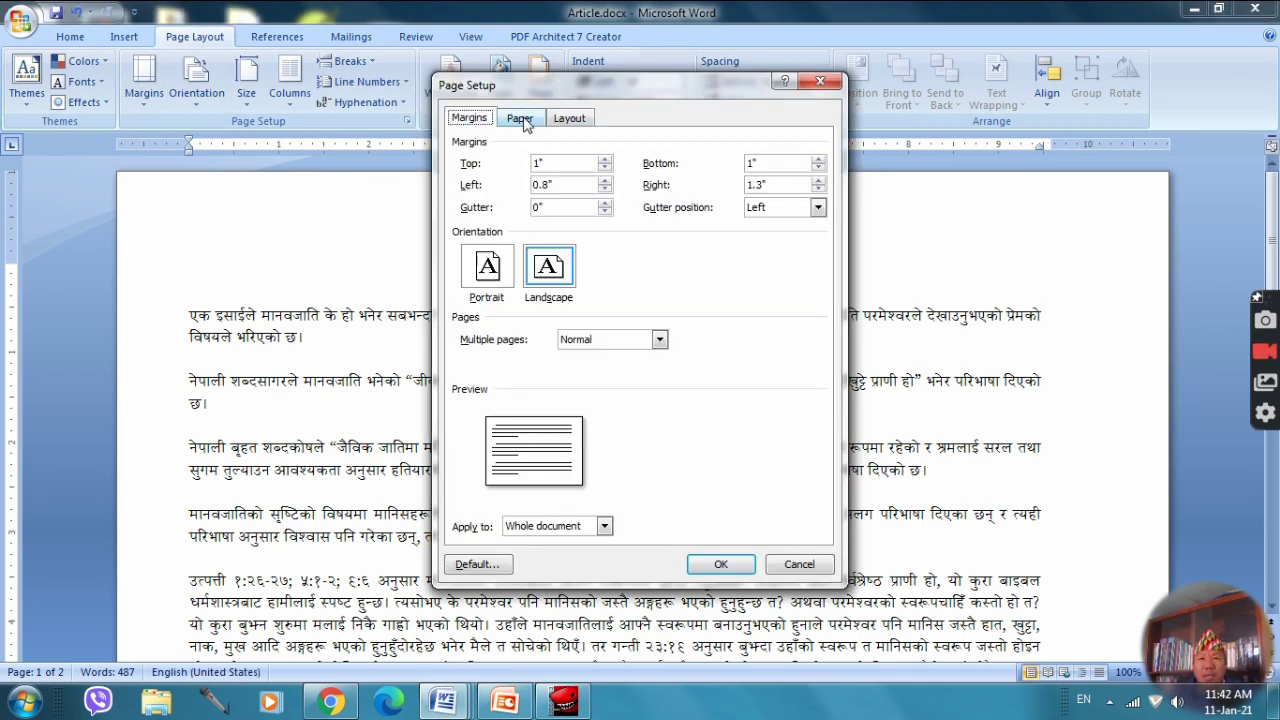
pyautogui.click(521, 118)
pyautogui.click(566, 119)
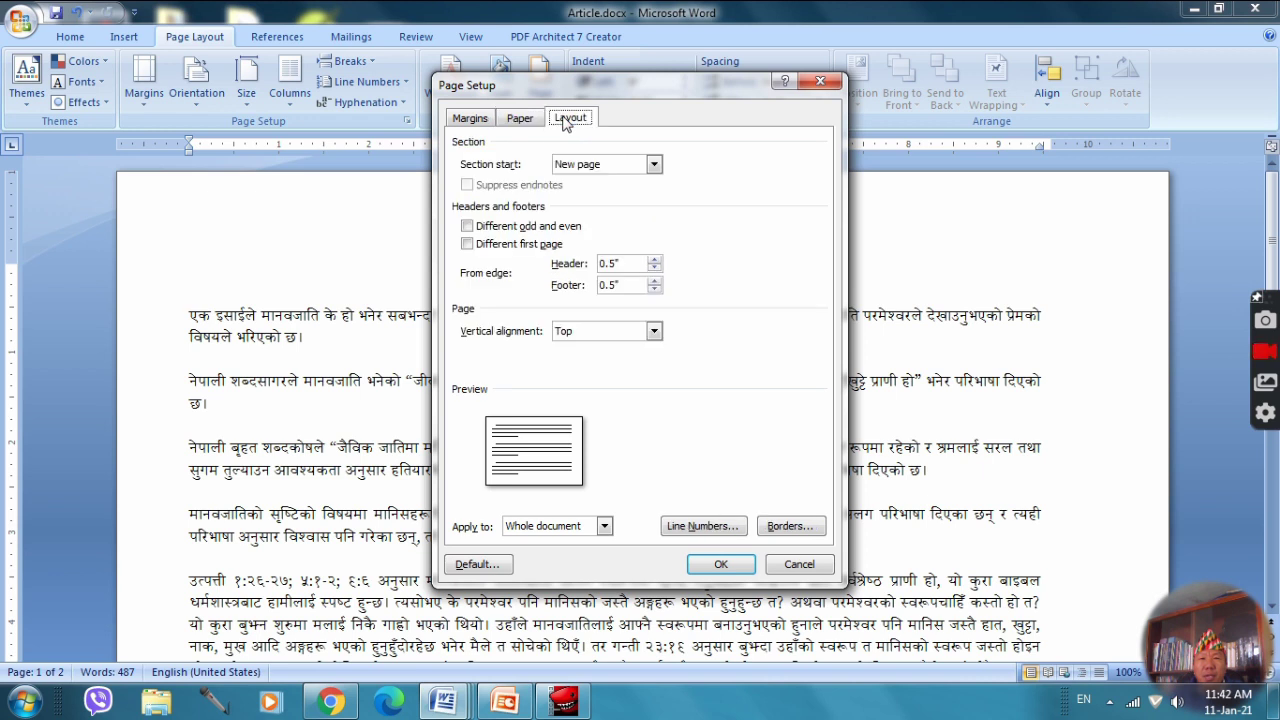
pyautogui.click(722, 564)
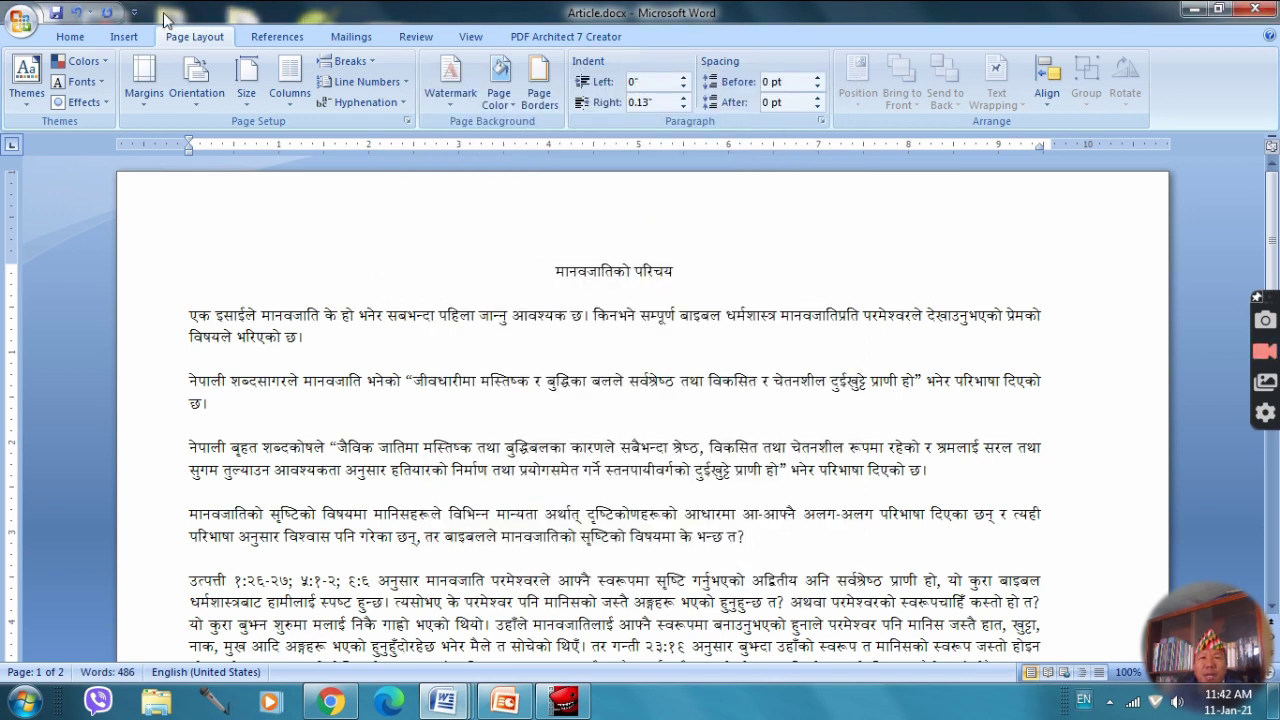
pyautogui.click(22, 28)
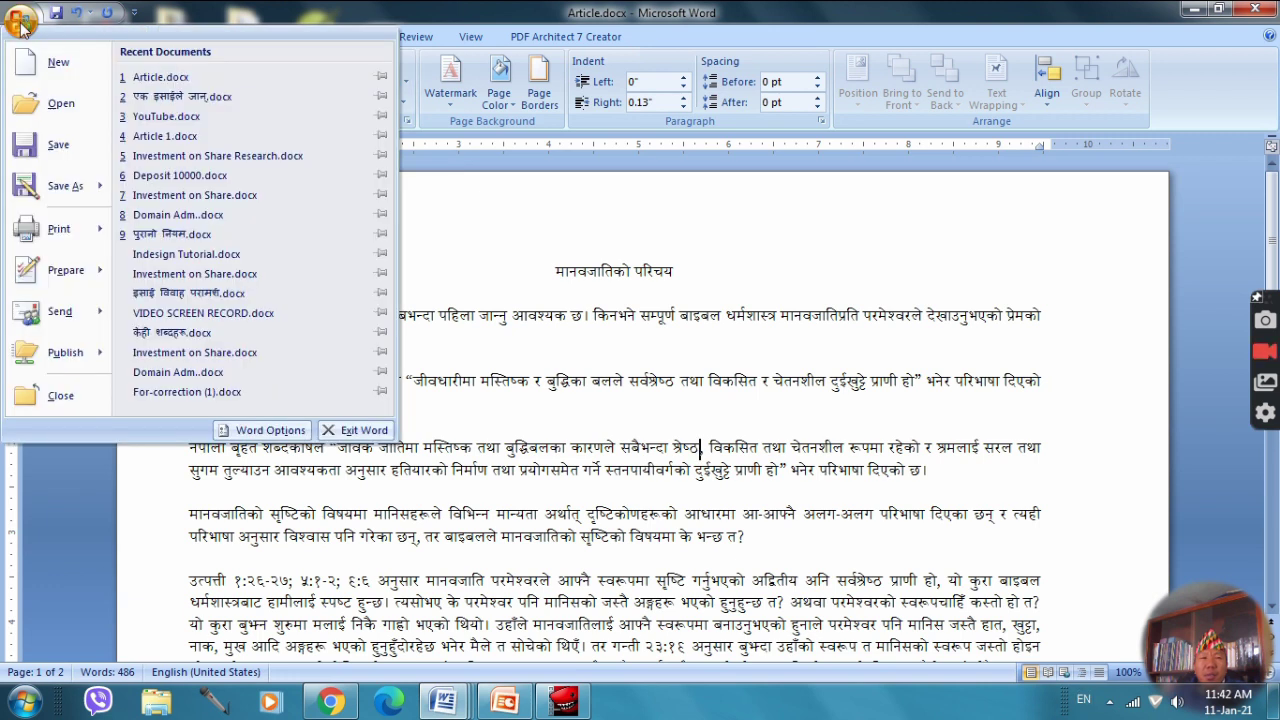
pyautogui.moveTo(70, 229)
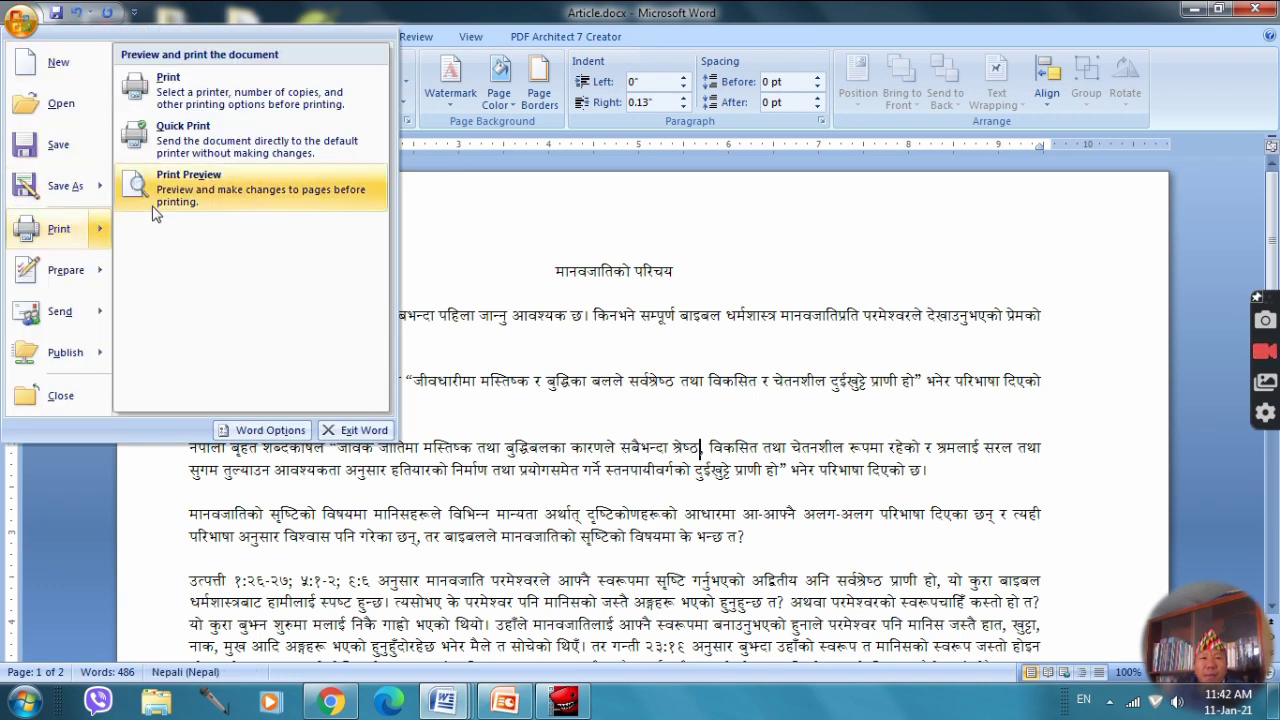
pyautogui.click(181, 198)
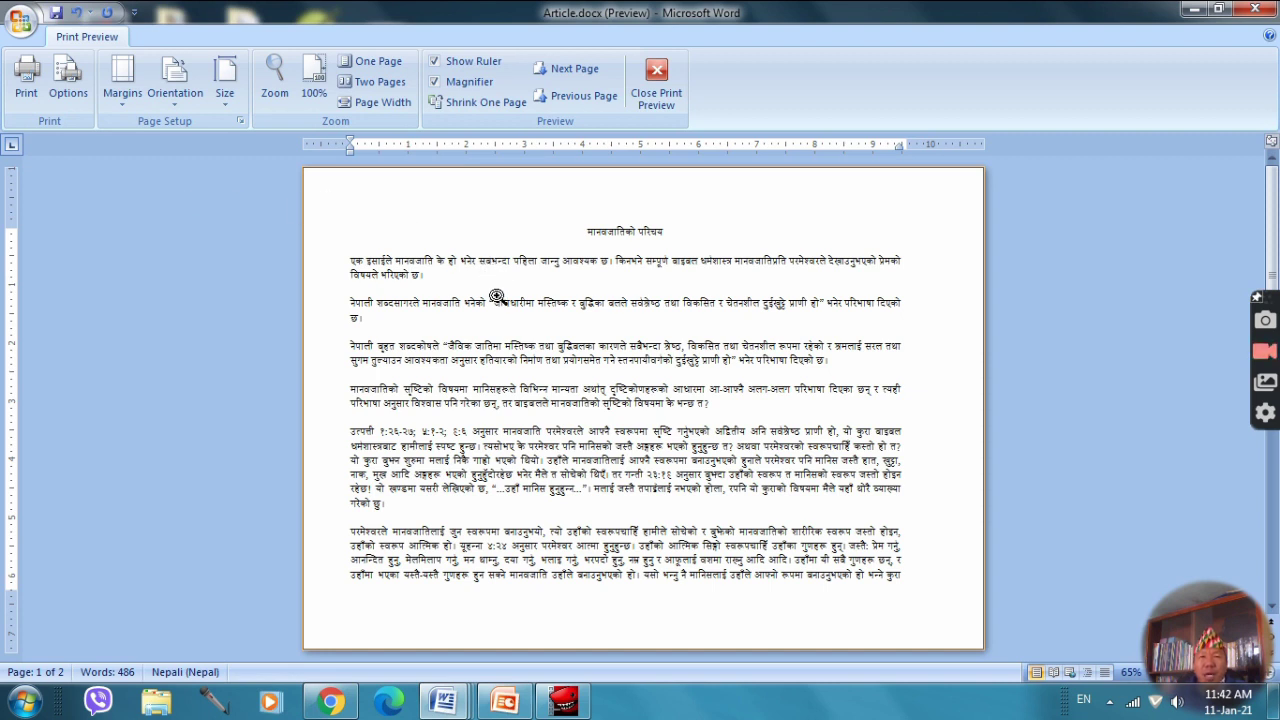
pyautogui.click(653, 97)
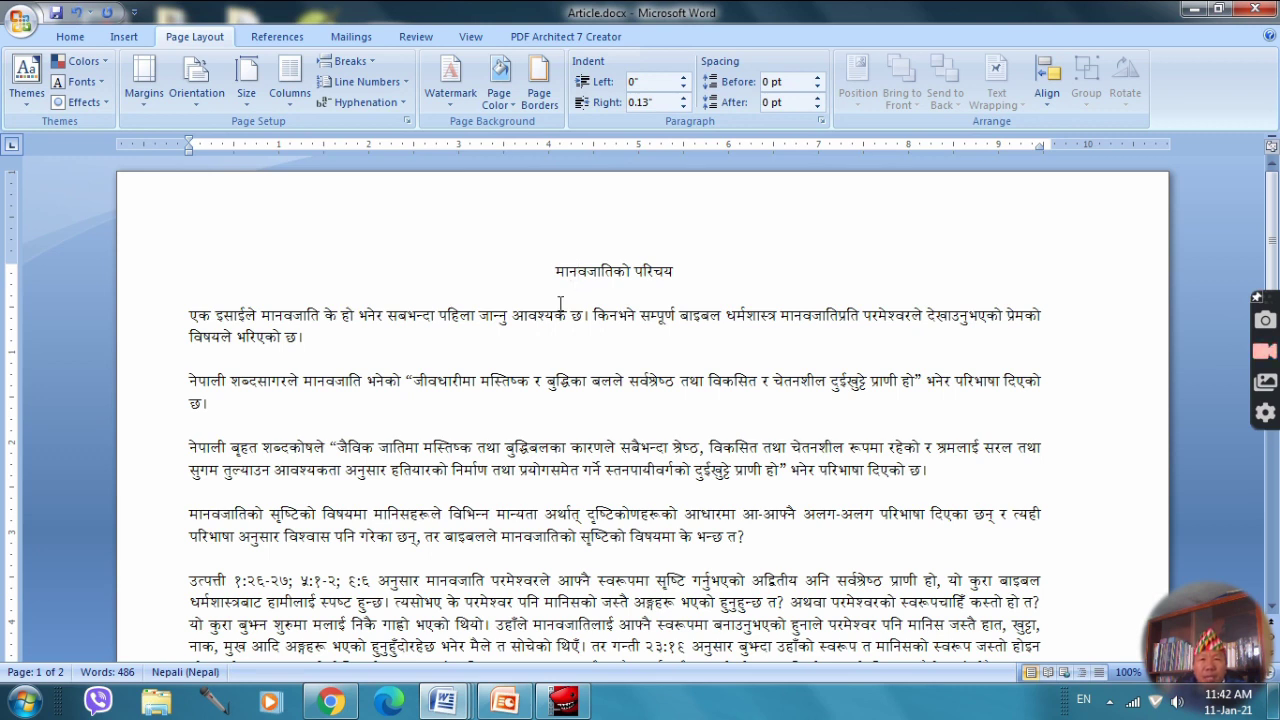
# Bring up the Print dialog and select Canon LBP2900 as the printer
pyautogui.click(20, 26)
pyautogui.moveTo(57, 234)
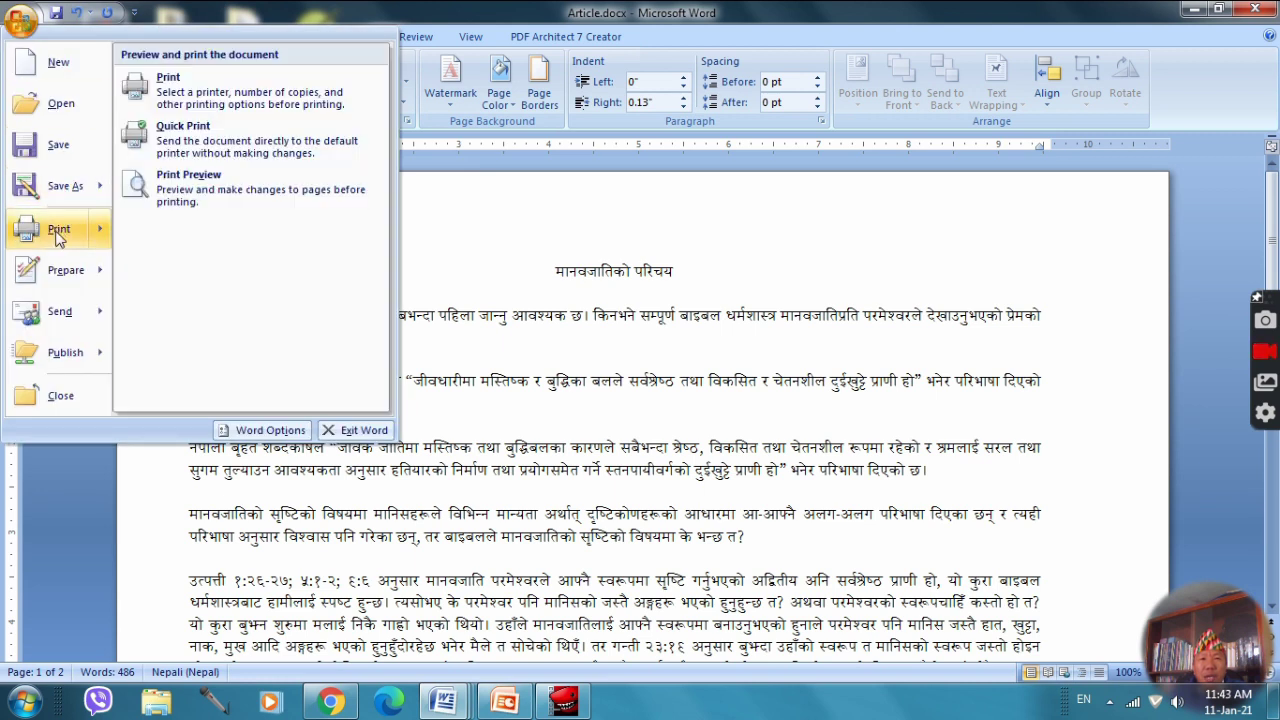
pyautogui.click(57, 234)
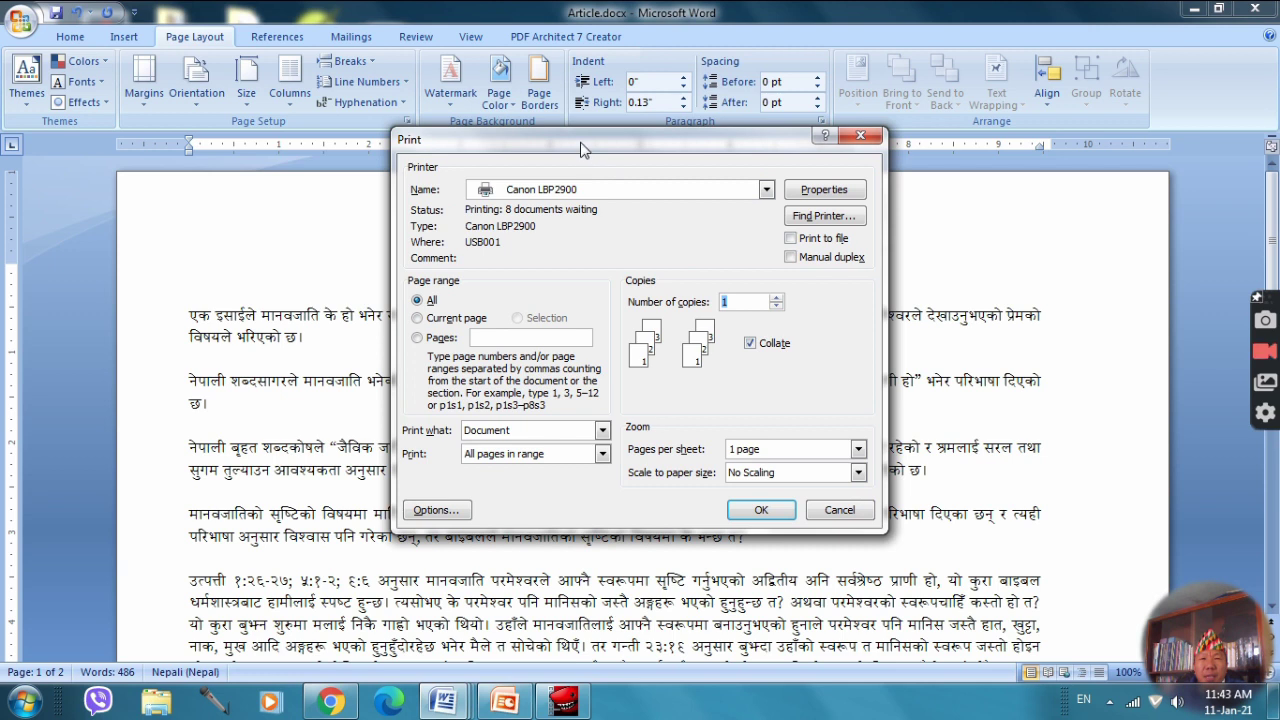
pyautogui.click(766, 191)
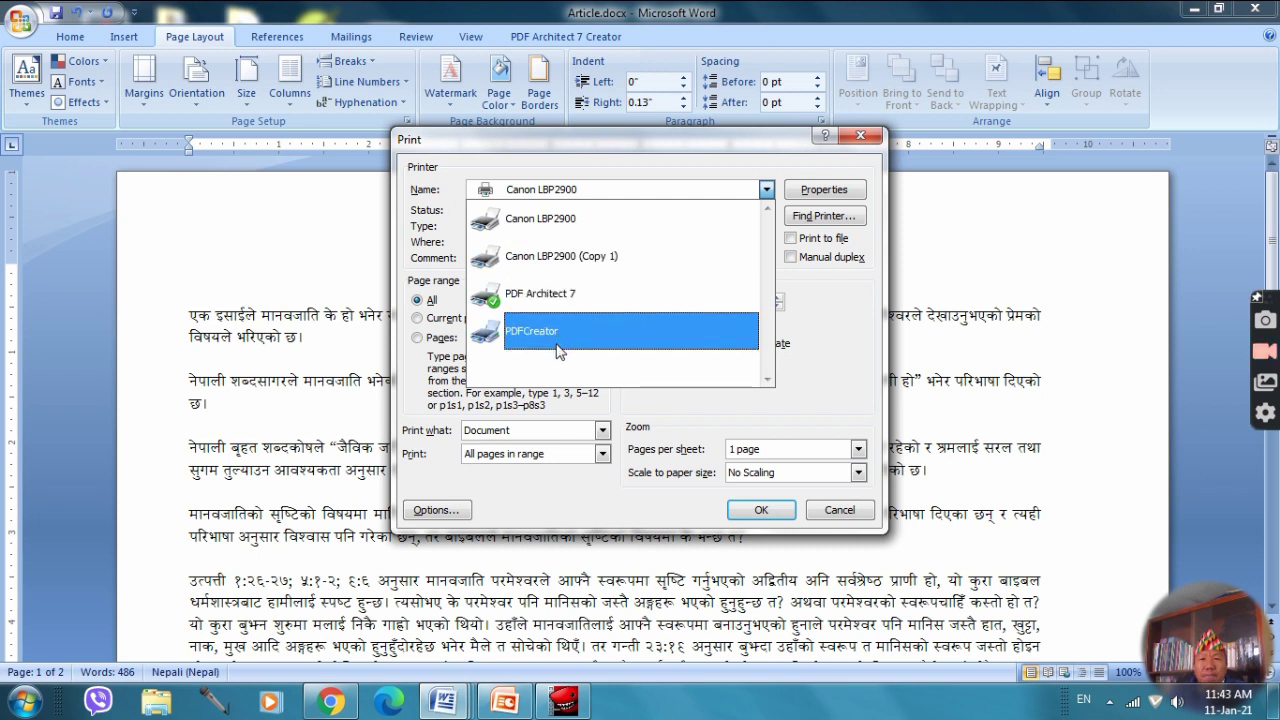
pyautogui.click(548, 222)
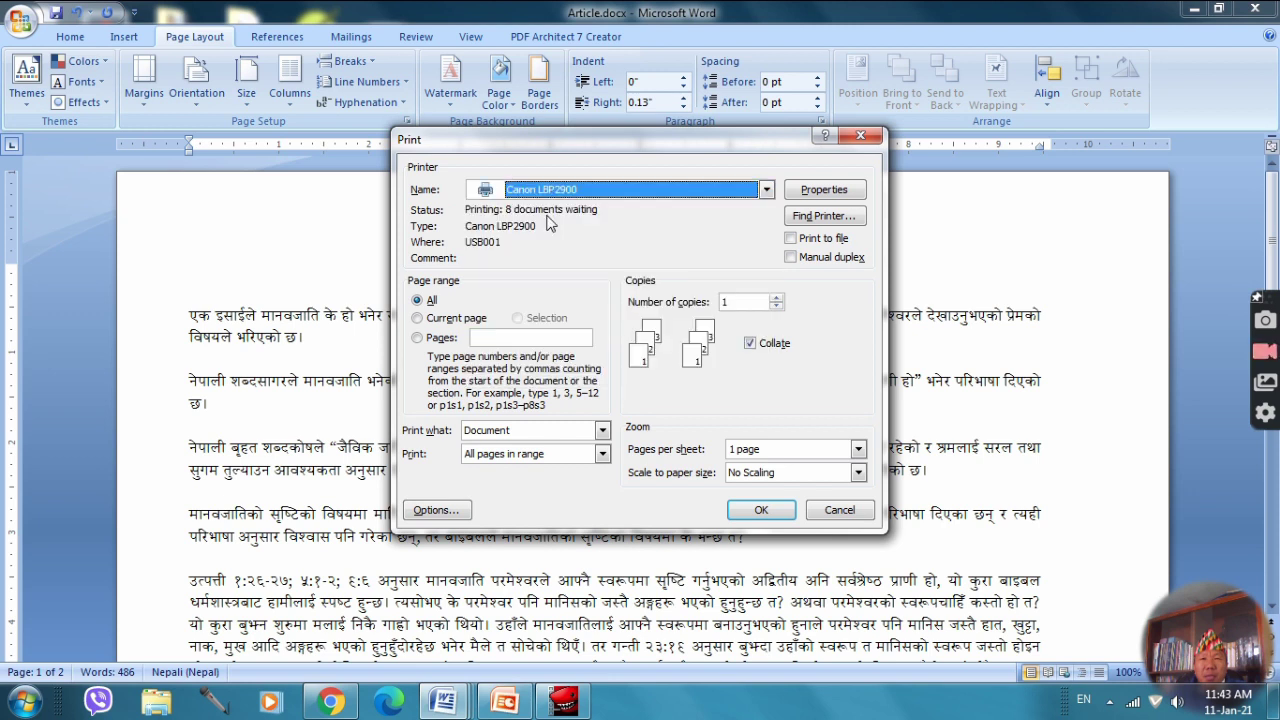
pyautogui.click(826, 192)
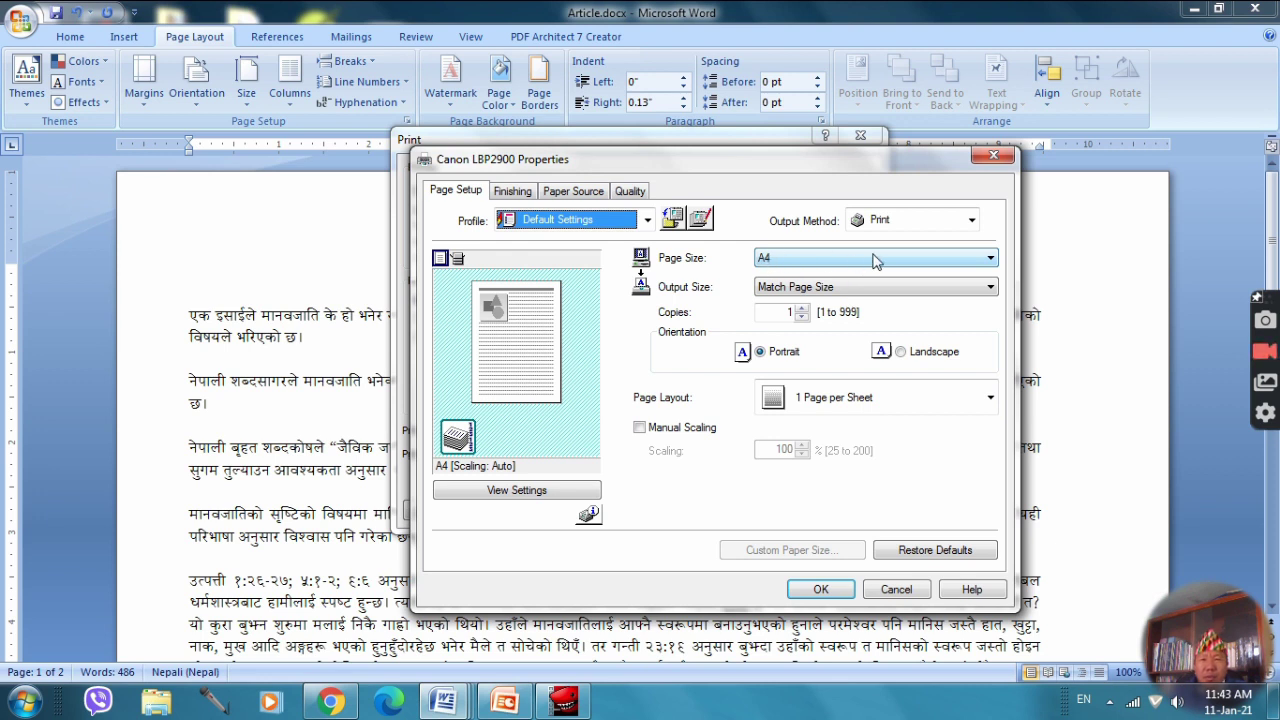
pyautogui.click(901, 354)
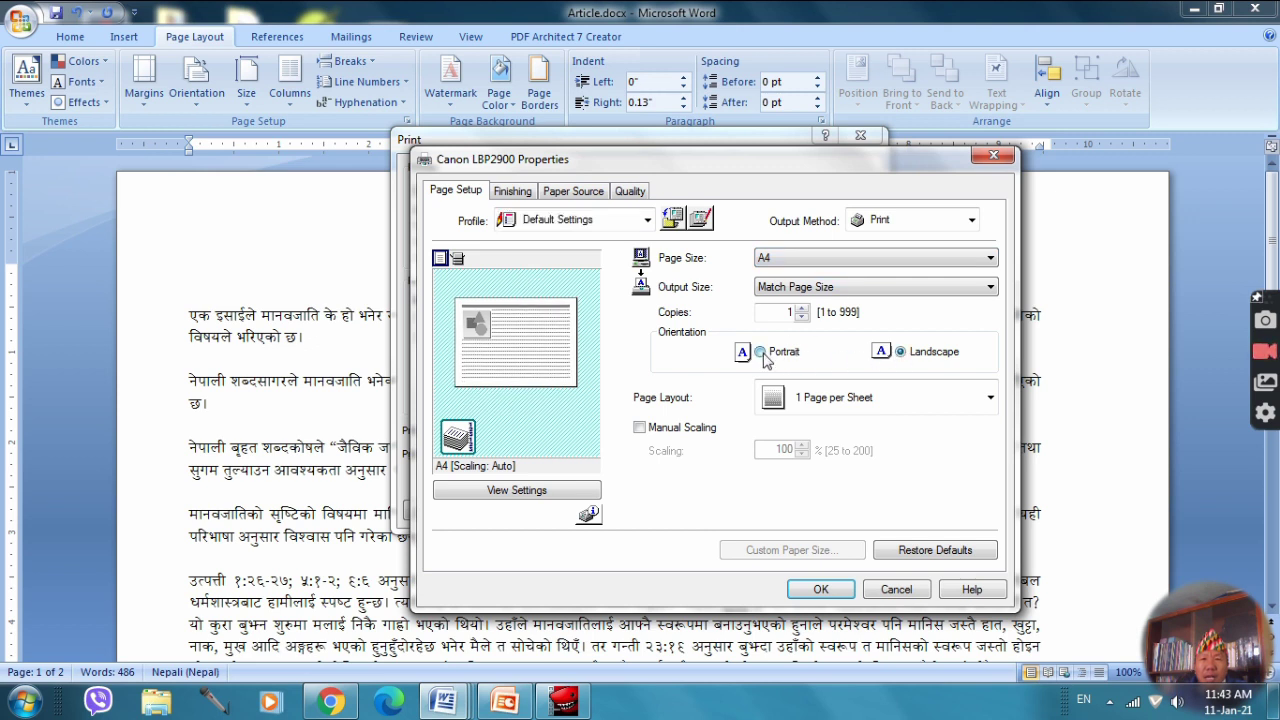
pyautogui.click(762, 354)
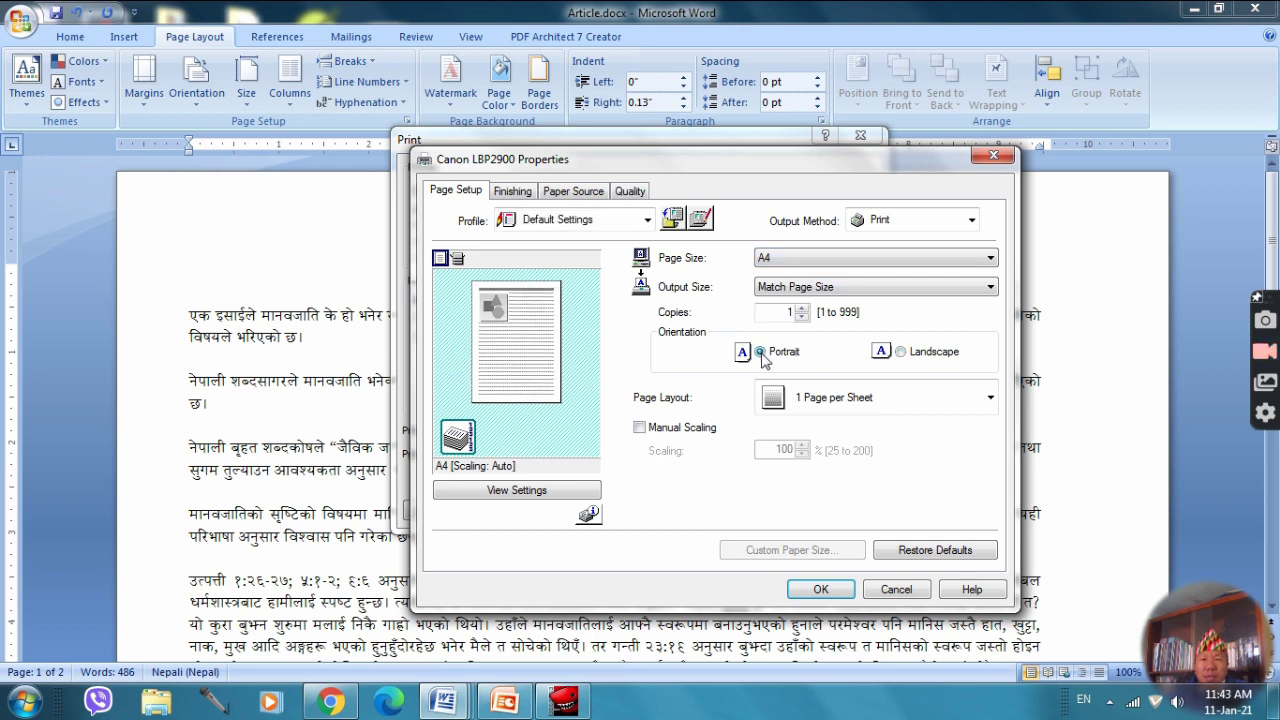
pyautogui.click(836, 594)
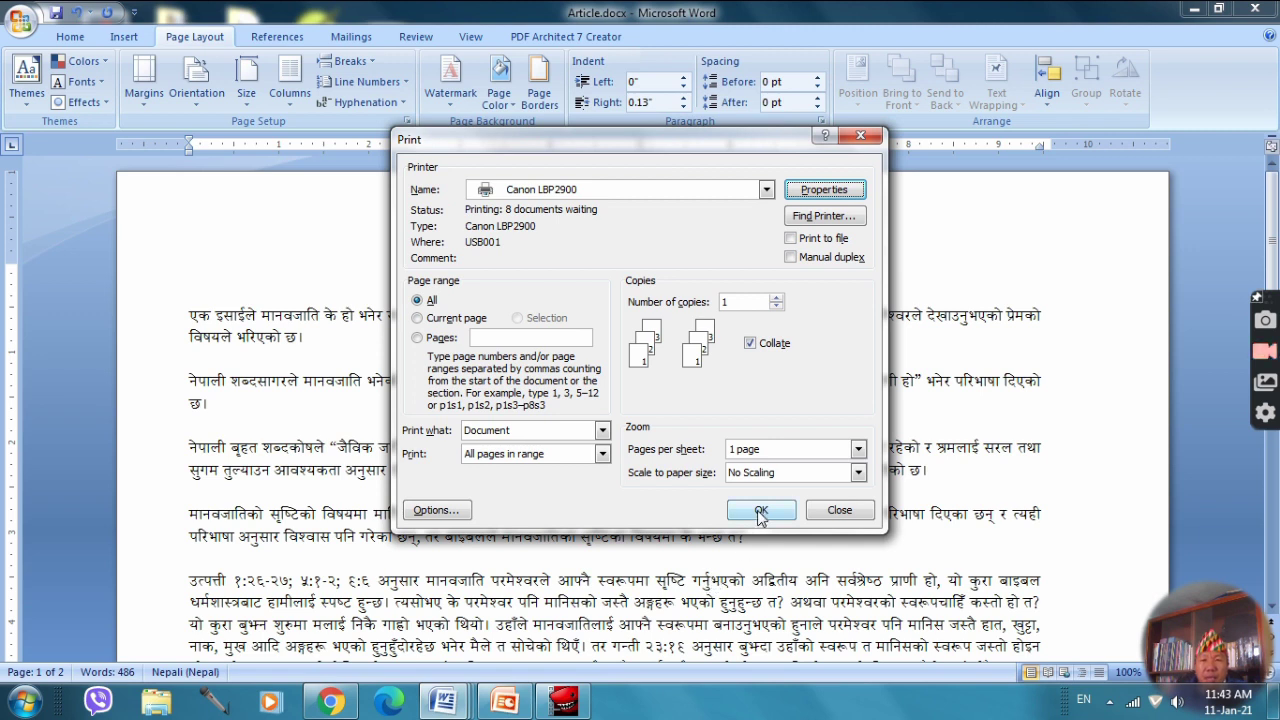
# Confirm the Print dialog to print 1 copy of all pages on the Canon LBP2900
pyautogui.click(760, 512)
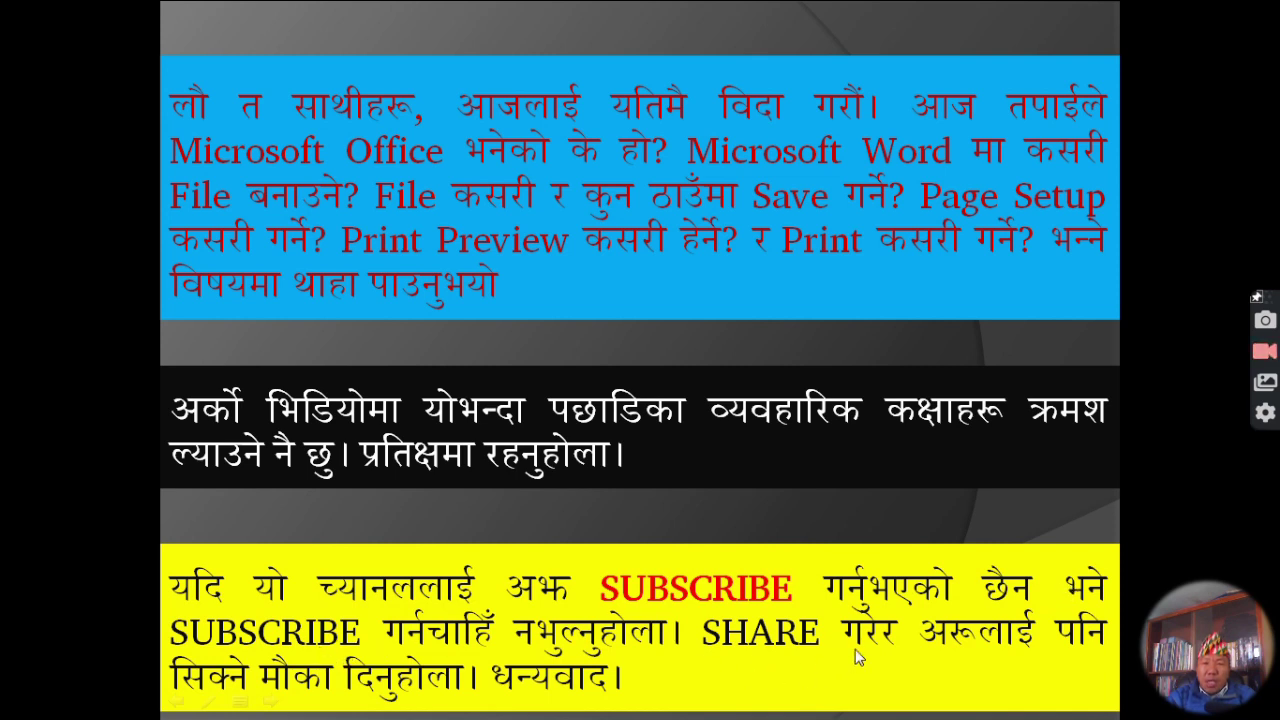
# Advance the slideshow past the subscribe-and-share farewell slide
pyautogui.click(447, 642)
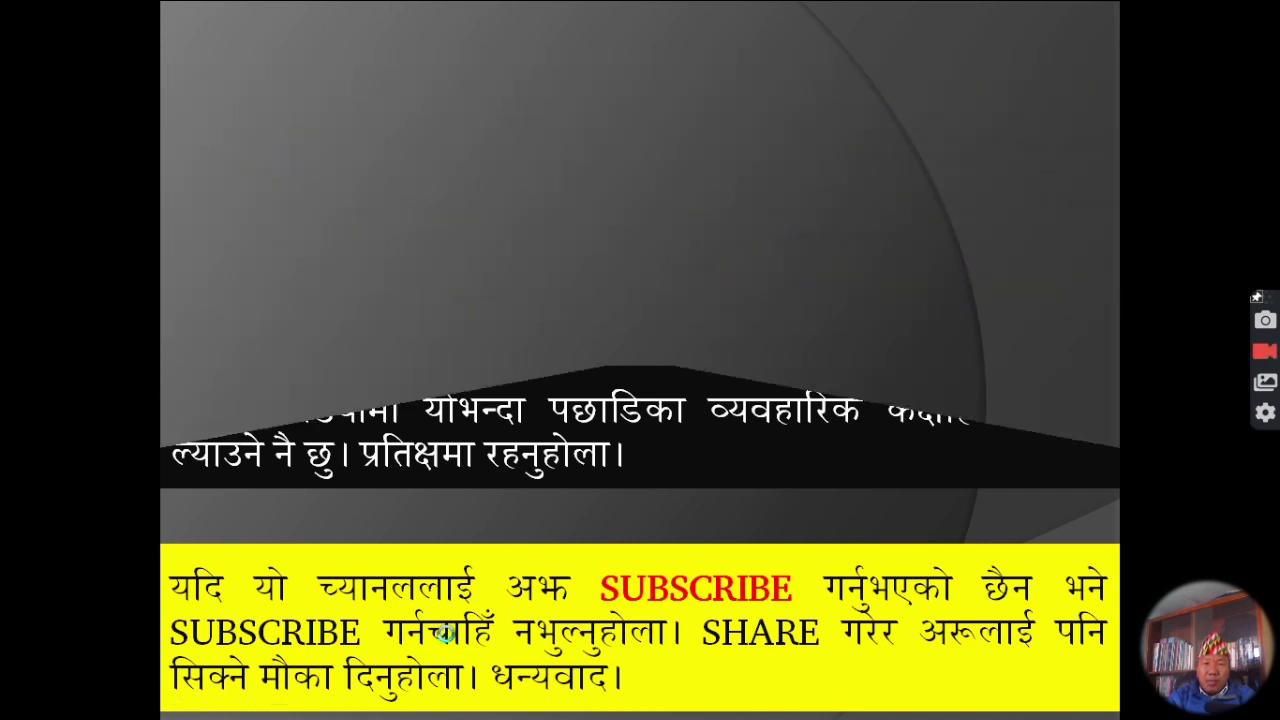